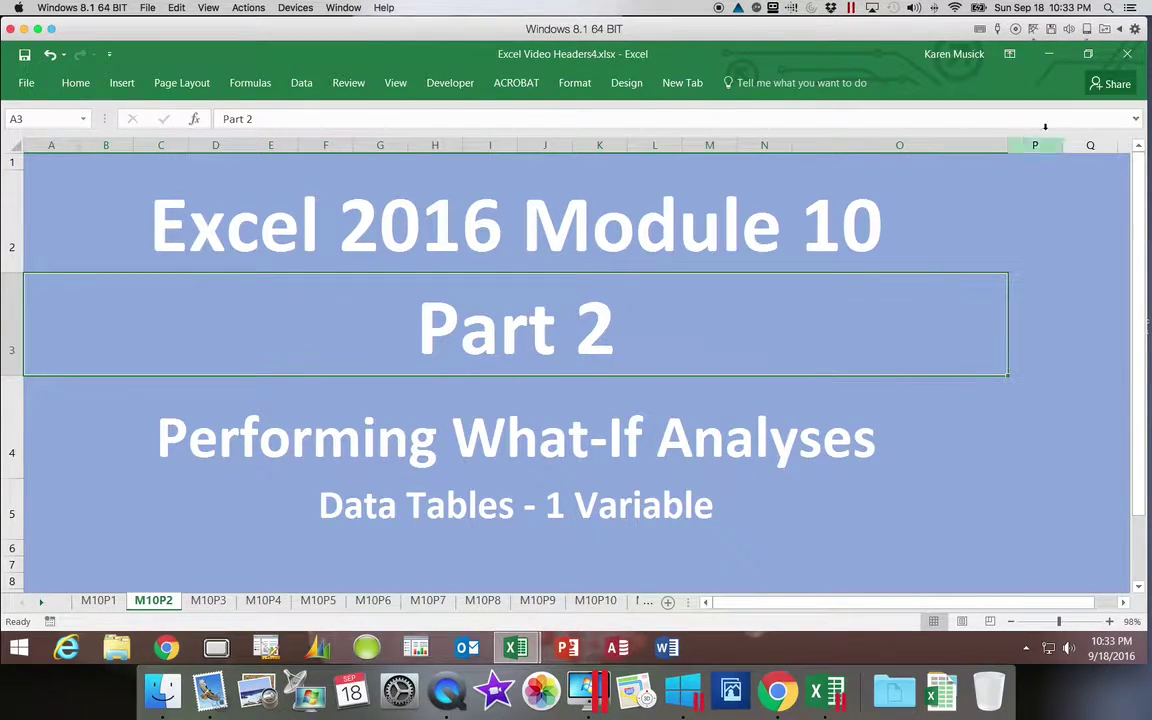
# Copy the Income sheet to the end of the workbook.
pyautogui.click(1050, 55)
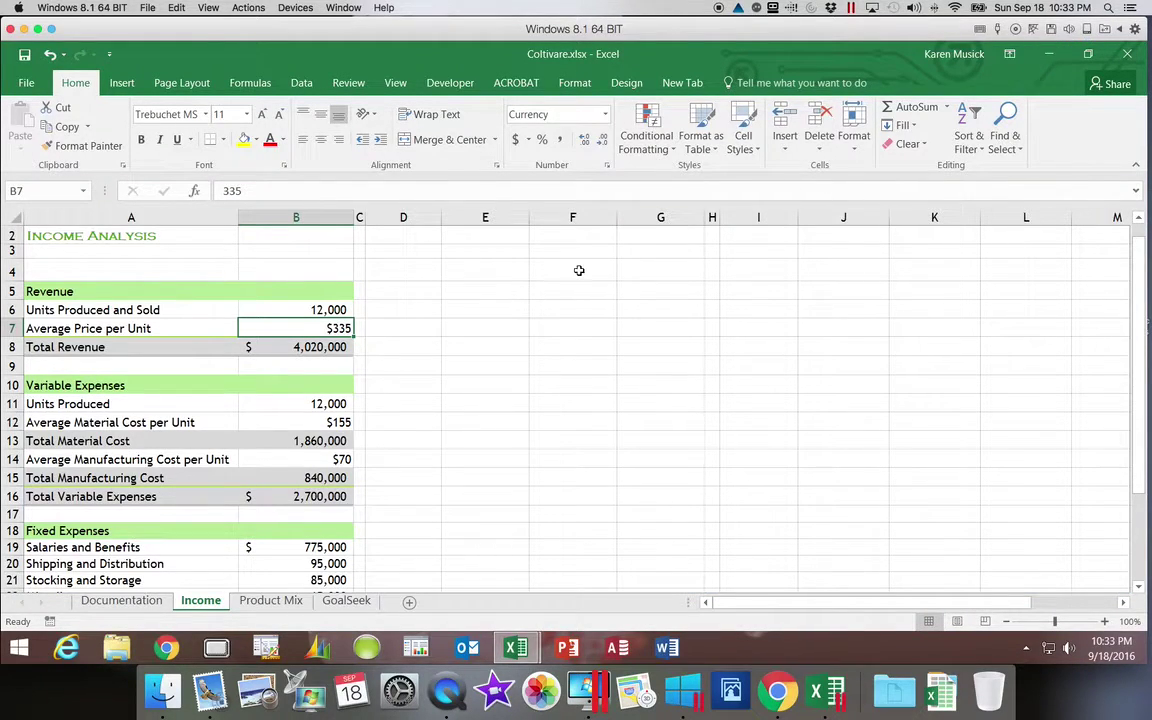
pyautogui.rightClick(211, 602)
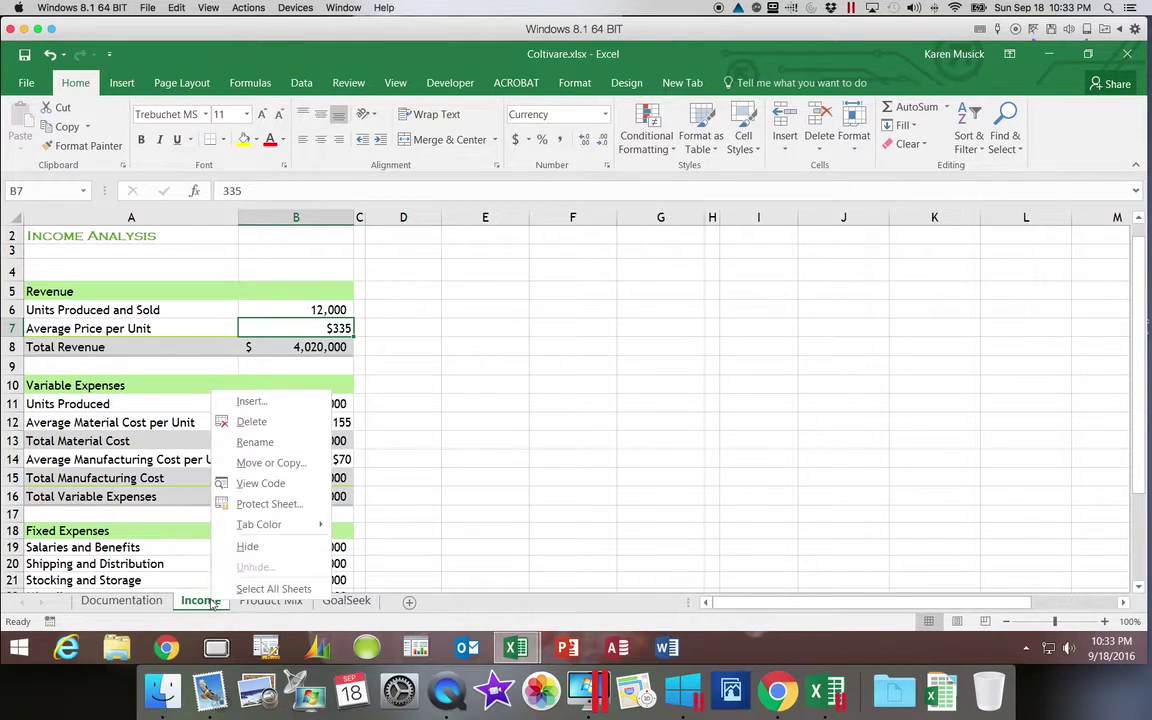
pyautogui.click(270, 462)
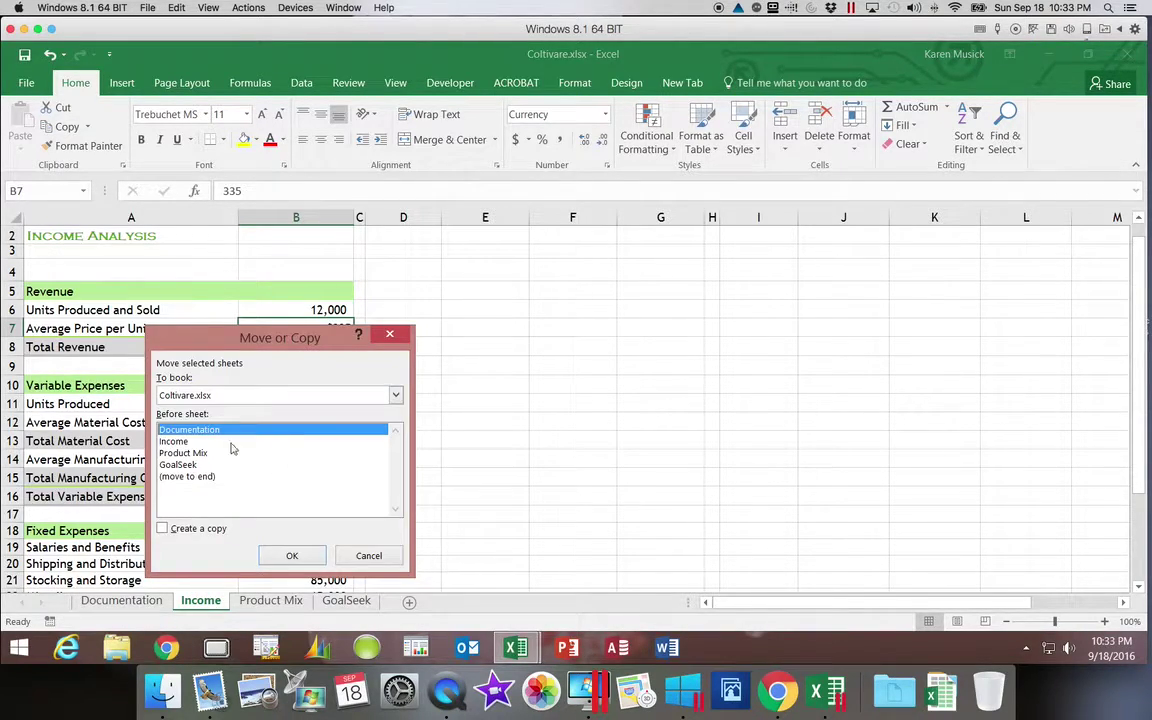
pyautogui.click(173, 477)
pyautogui.click(163, 528)
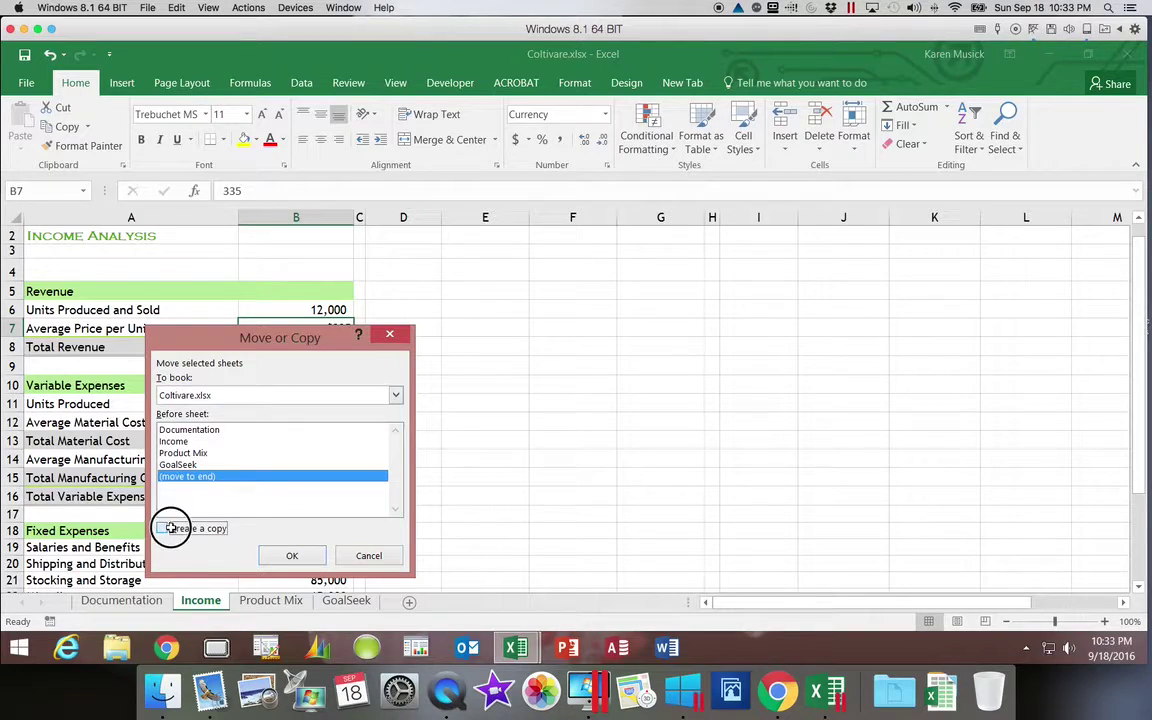
pyautogui.click(289, 557)
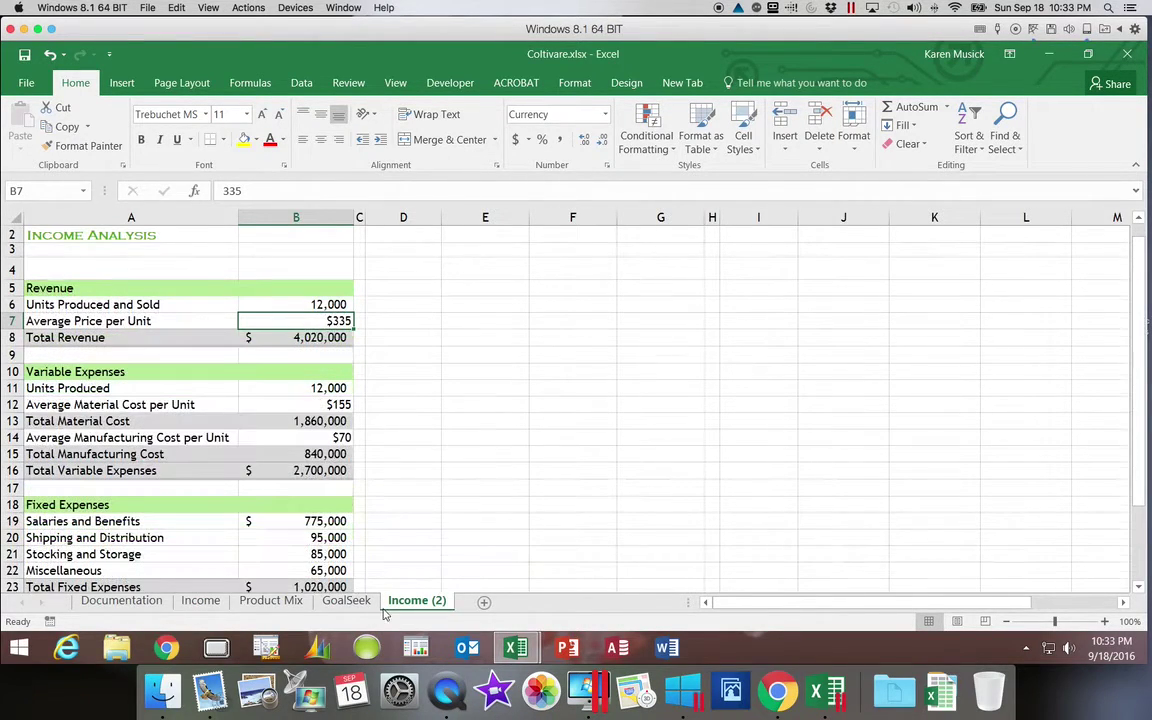
# Restore the copy's Average Price per Unit to 335, checking against the original Income sheet.
pyautogui.write('DT')
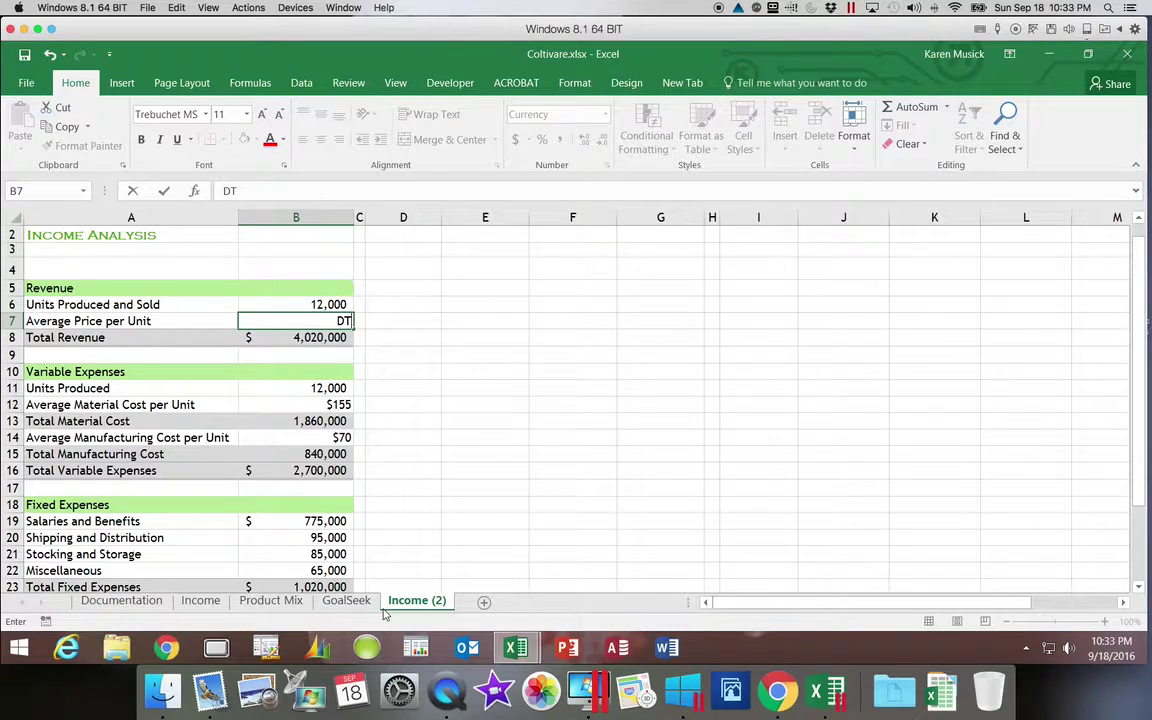
pyautogui.click(406, 598)
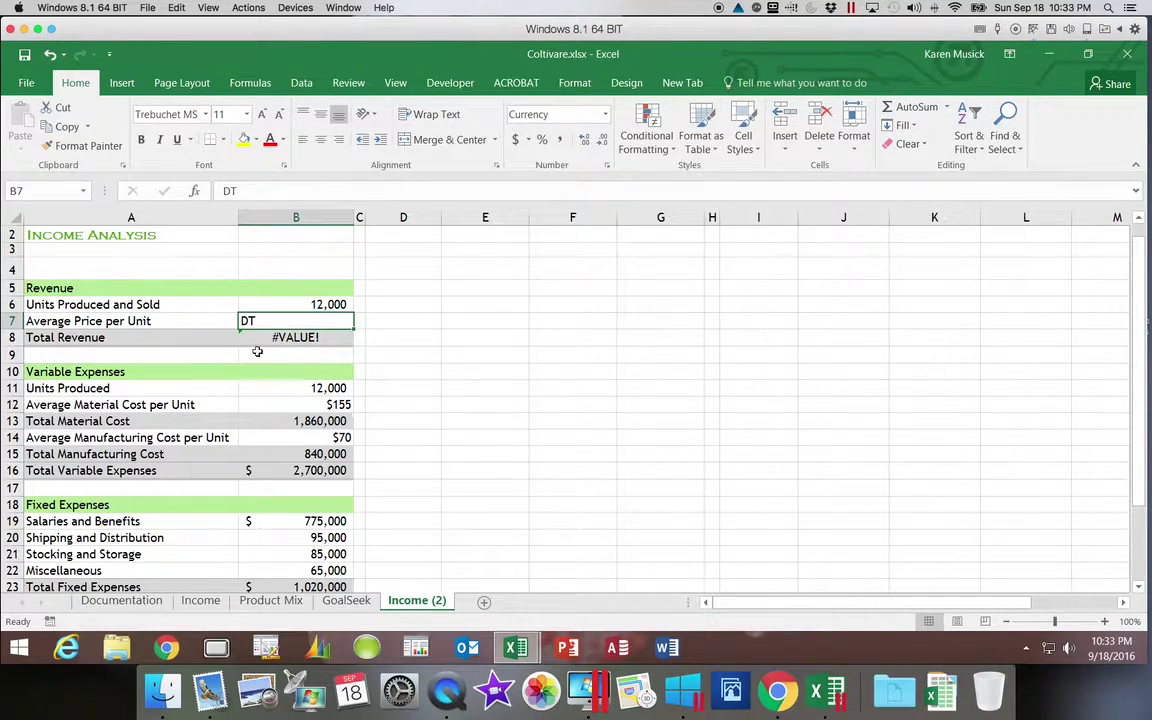
pyautogui.click(201, 601)
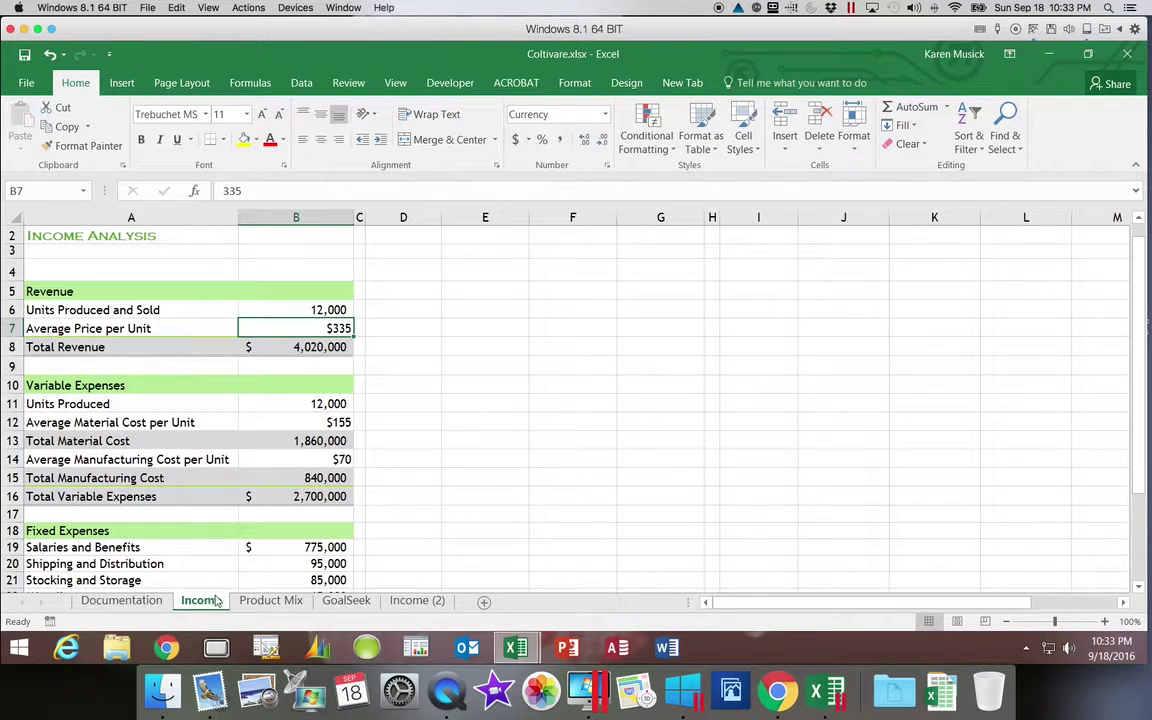
pyautogui.click(431, 601)
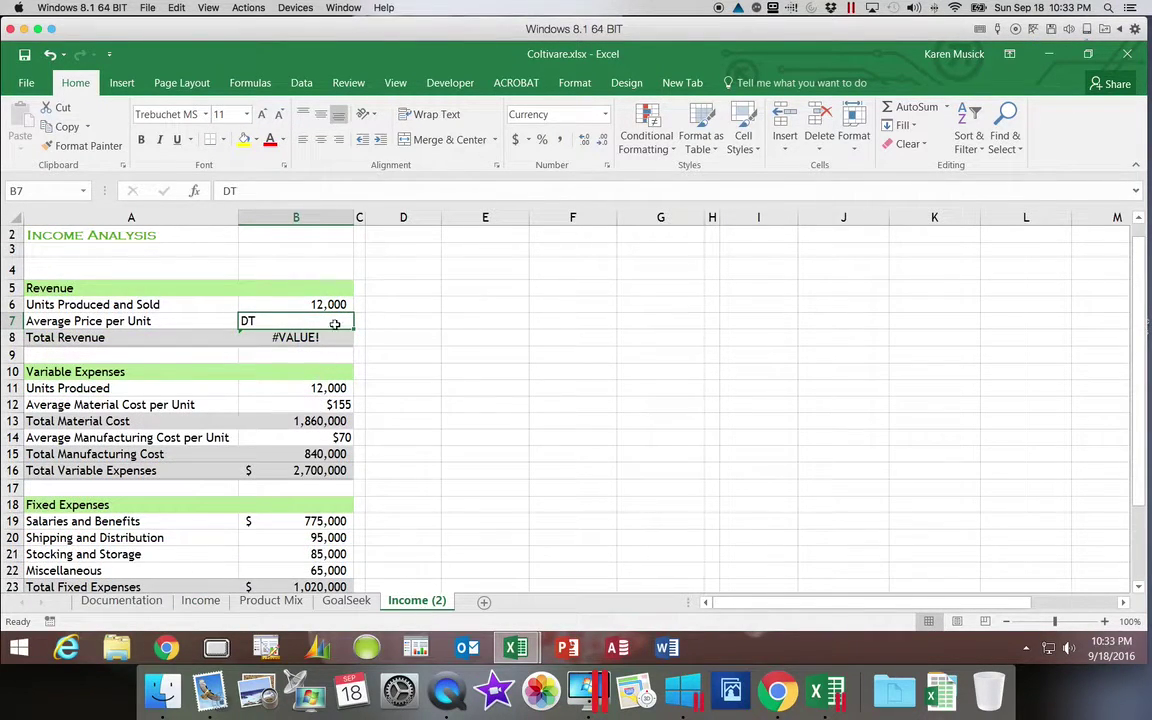
pyautogui.write('335')
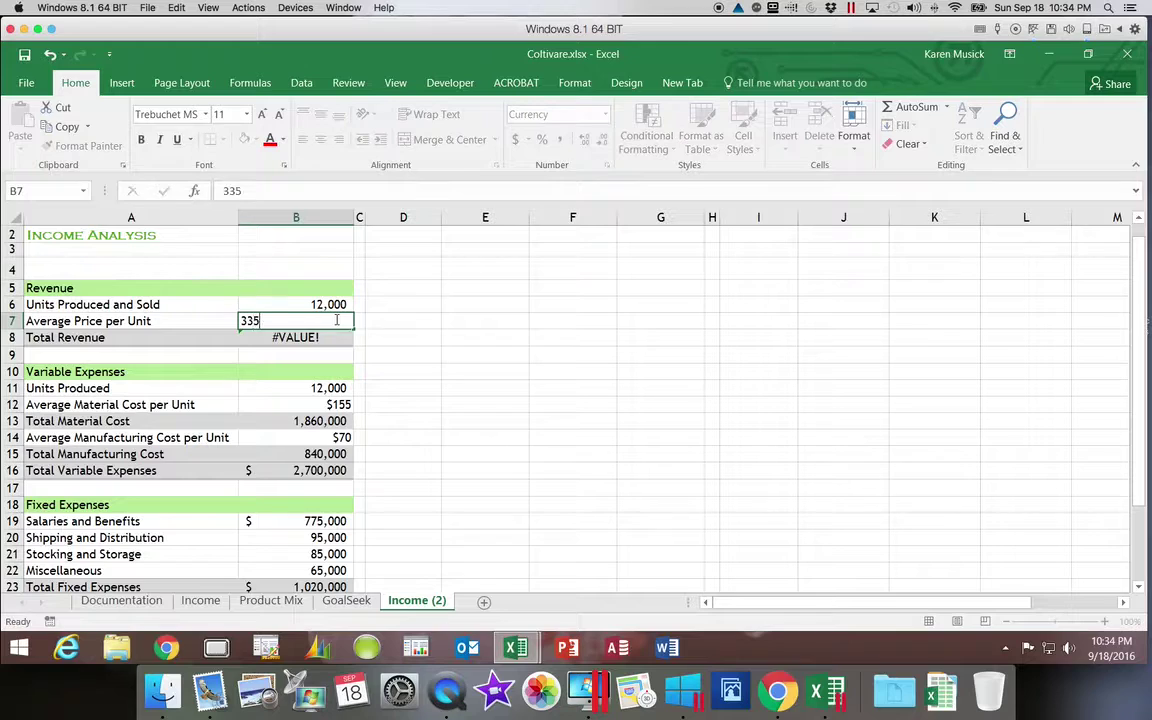
pyautogui.press('Return')
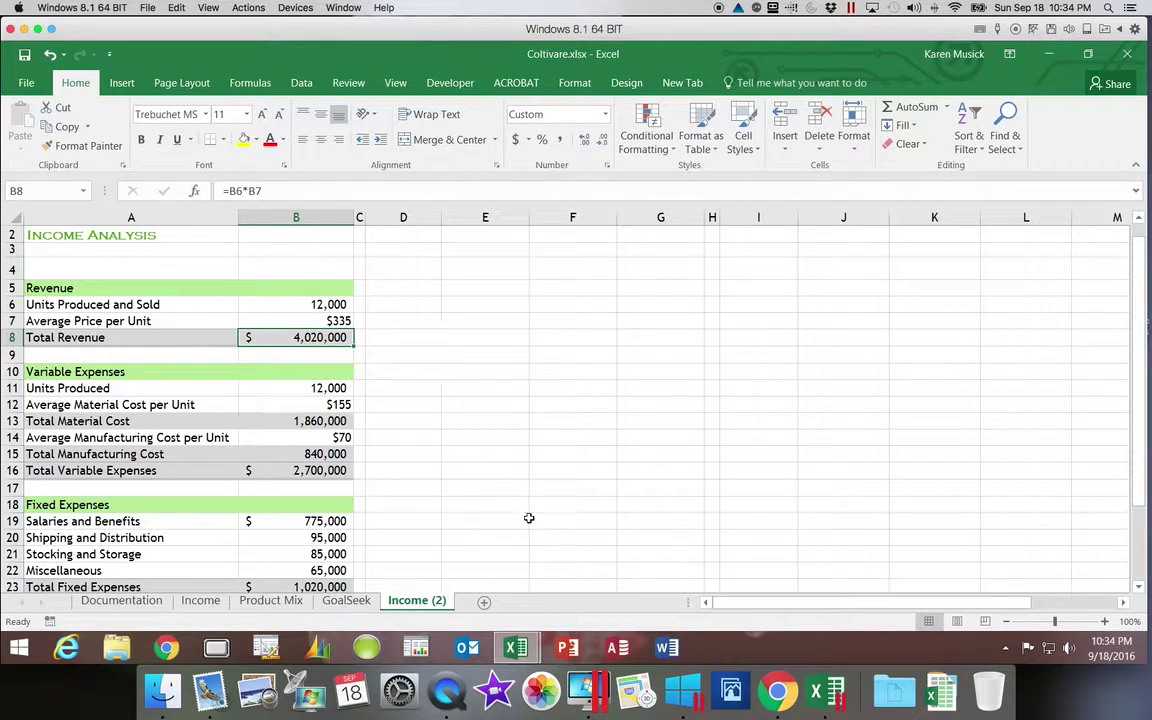
# Rename the copied sheet to DT1.
pyautogui.doubleClick(416, 601)
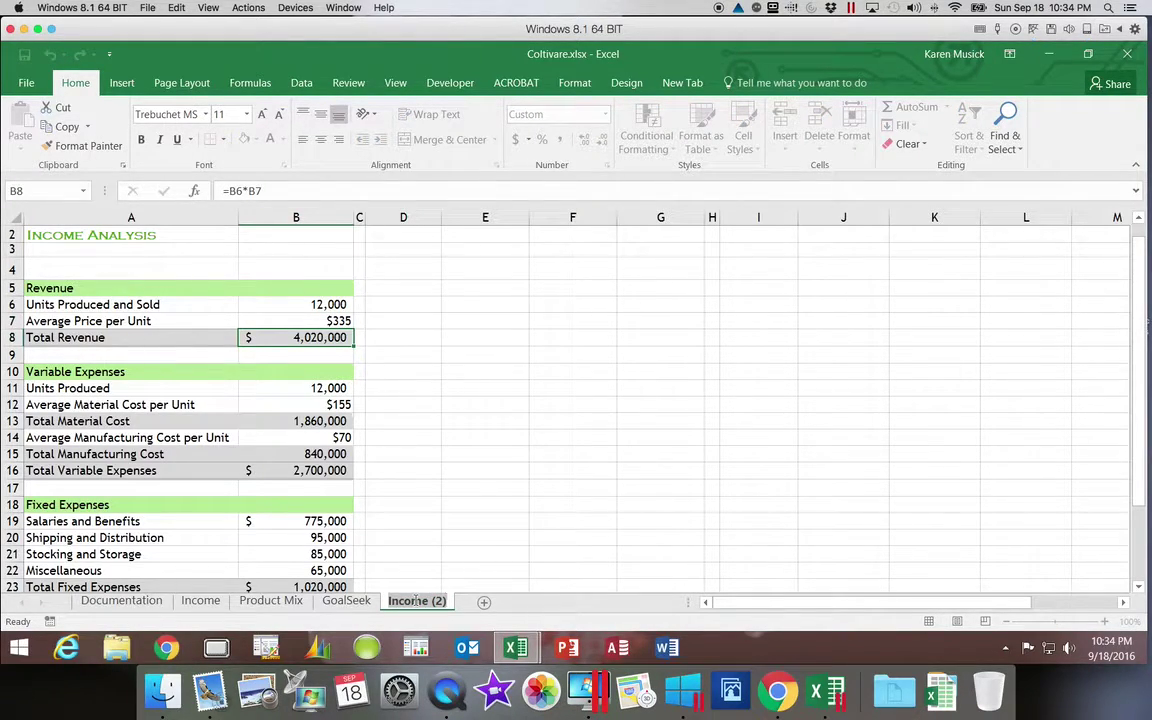
pyautogui.write('DT')
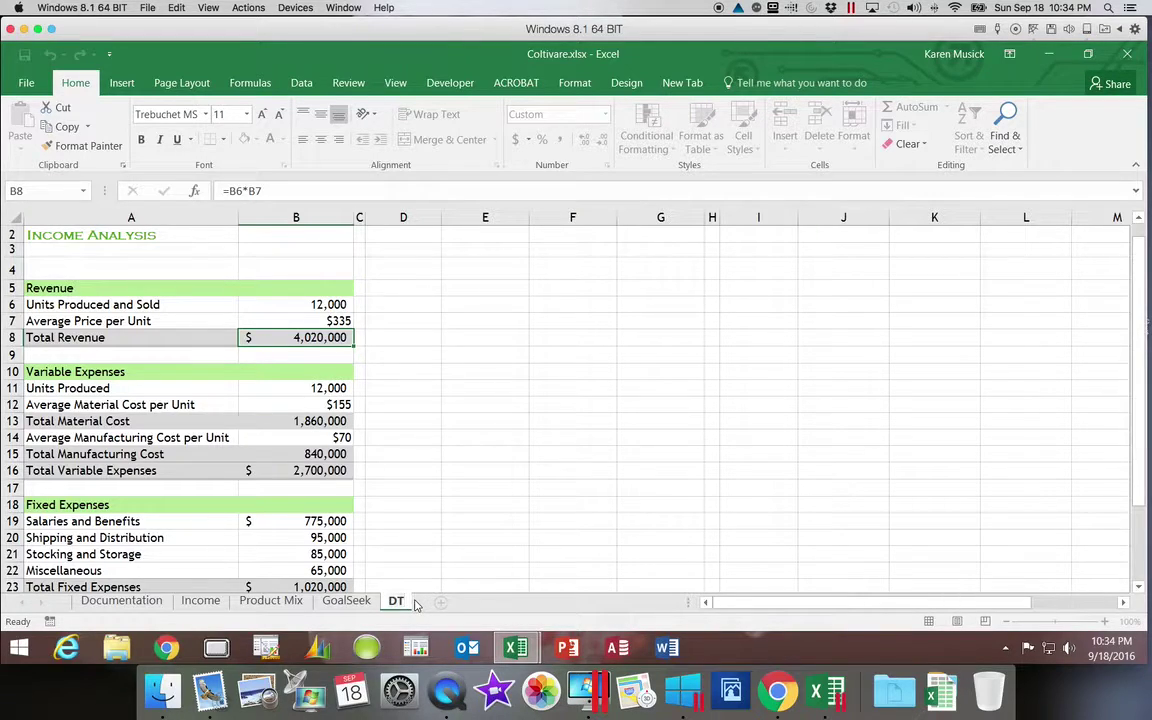
pyautogui.write('1')
pyautogui.press('Return')
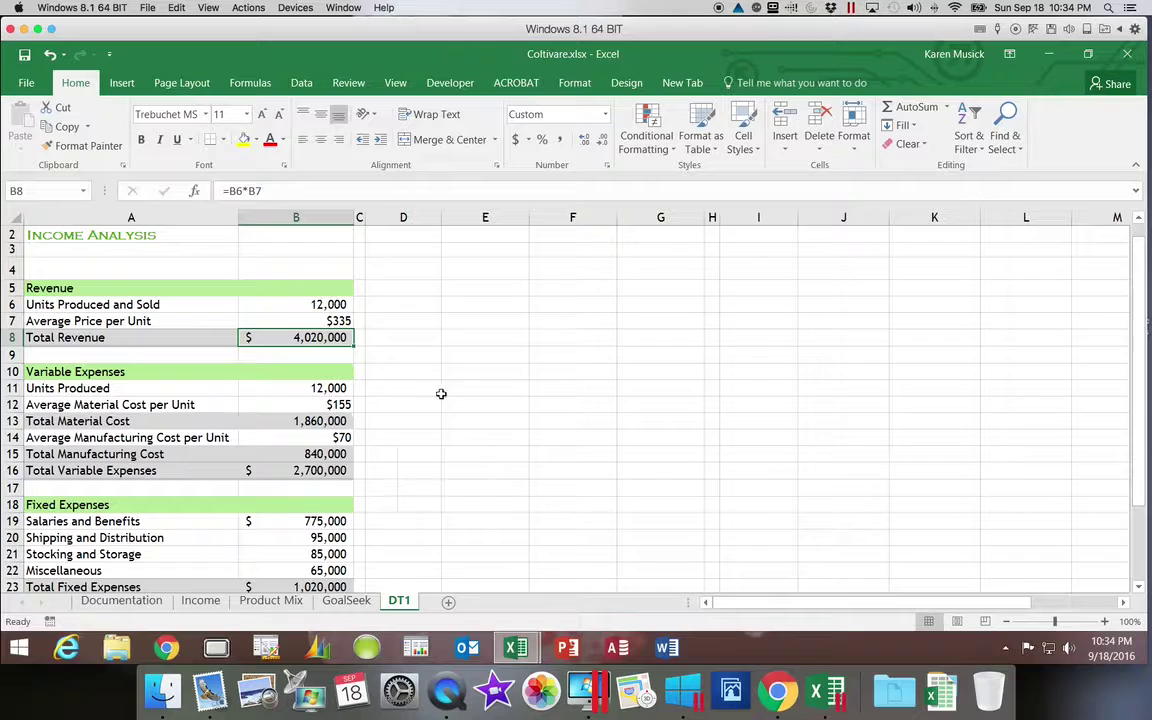
# Enter the title 'Break-Even Analysis' in cell D4.
pyautogui.click(420, 270)
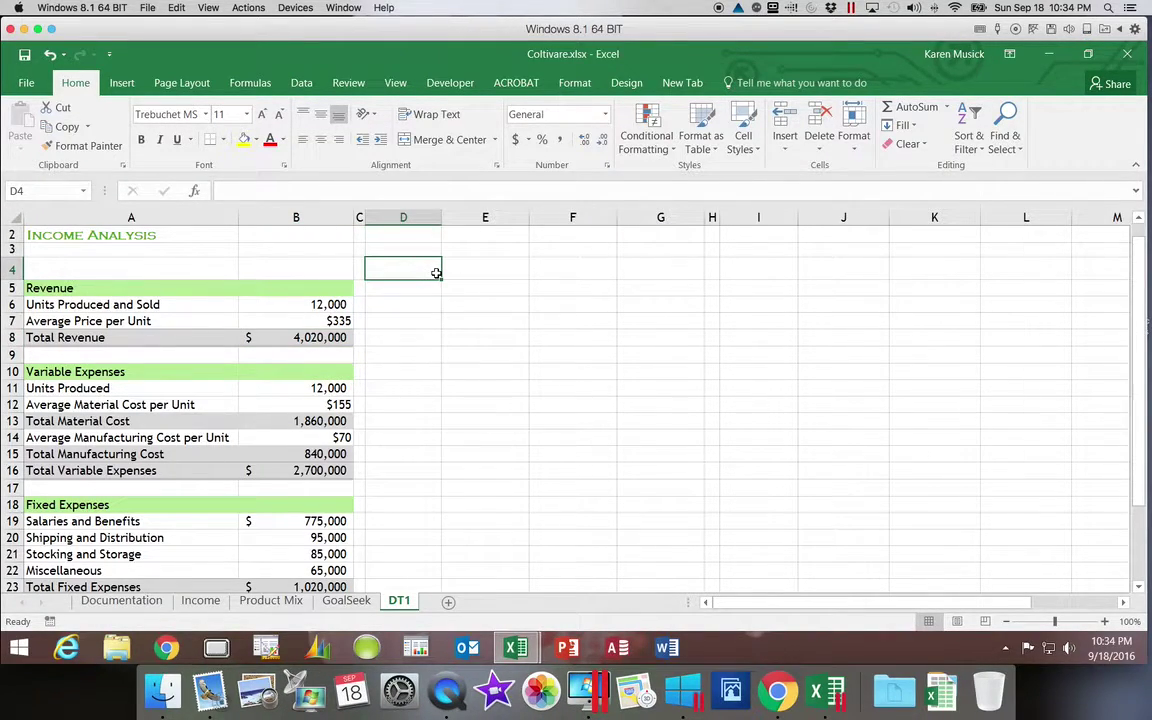
pyautogui.write('Break-')
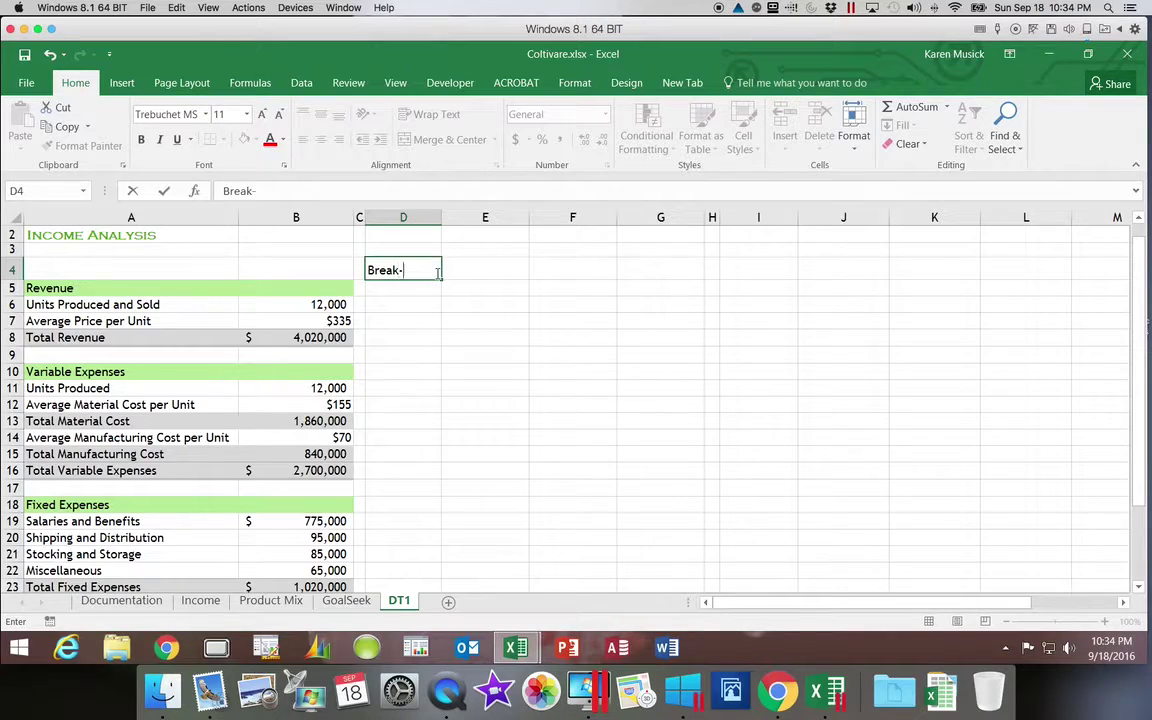
pyautogui.write('Even ')
pyautogui.write('Analys')
pyautogui.press('BackSpace')
pyautogui.press('BackSpace')
pyautogui.write('u')
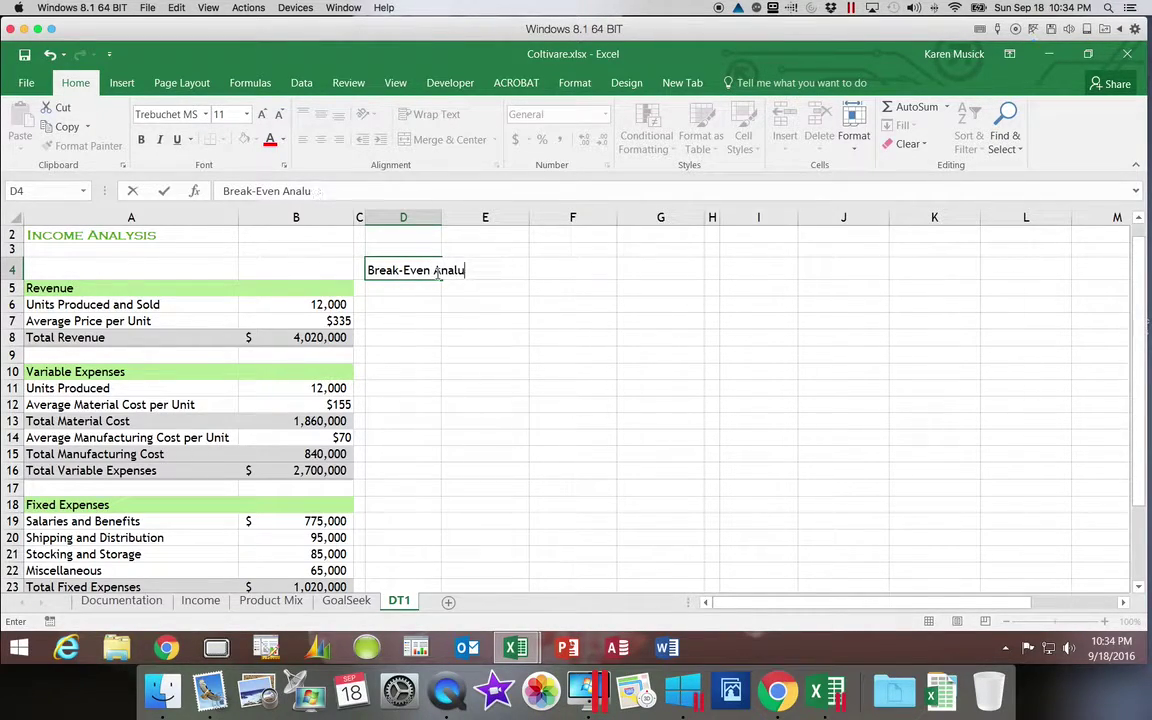
pyautogui.press('BackSpace')
pyautogui.write('ysi')
pyautogui.press('BackSpace')
pyautogui.press('BackSpace')
pyautogui.press('BackSpace')
pyautogui.write('ysis')
pyautogui.press('Return')
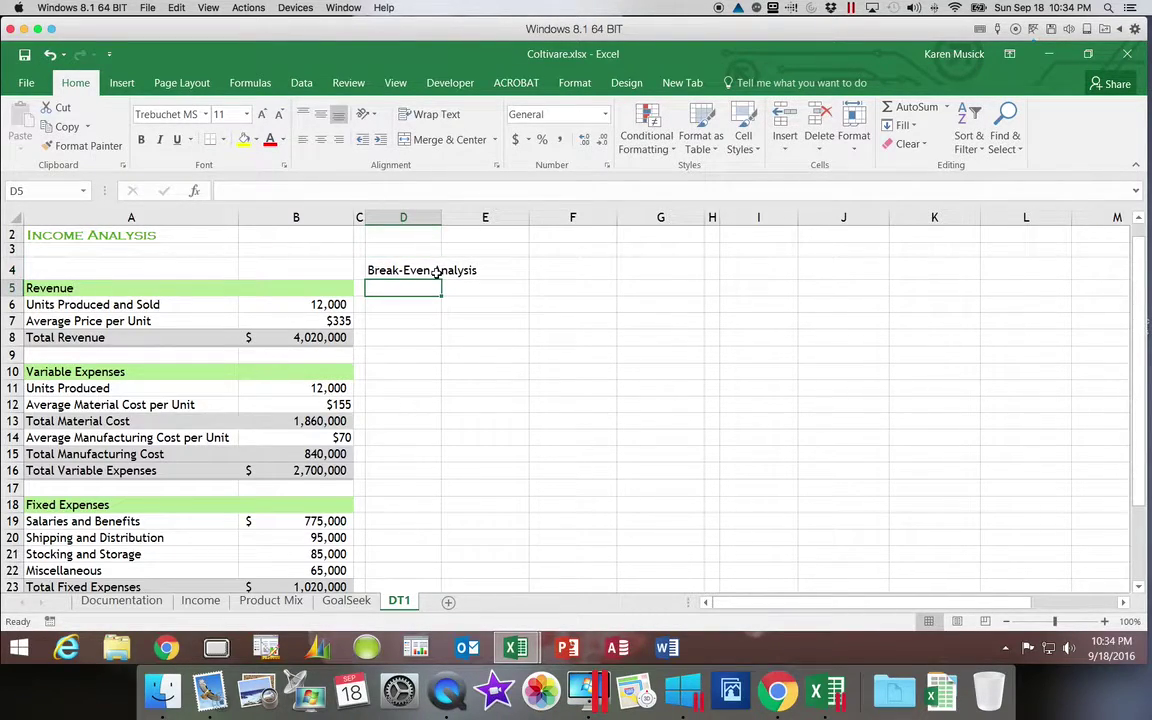
# Merge and centre the title across D4:G4 and apply the Heading 3 cell style.
pyautogui.moveTo(428, 268); pyautogui.dragTo(652, 274)
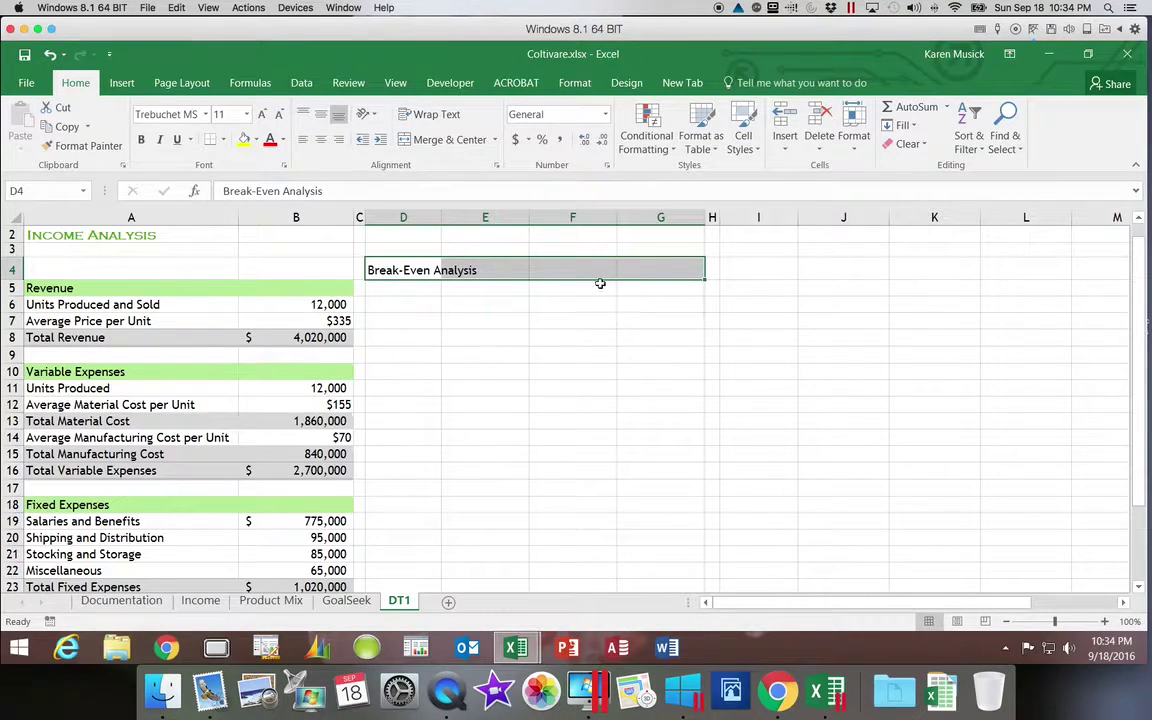
pyautogui.click(449, 140)
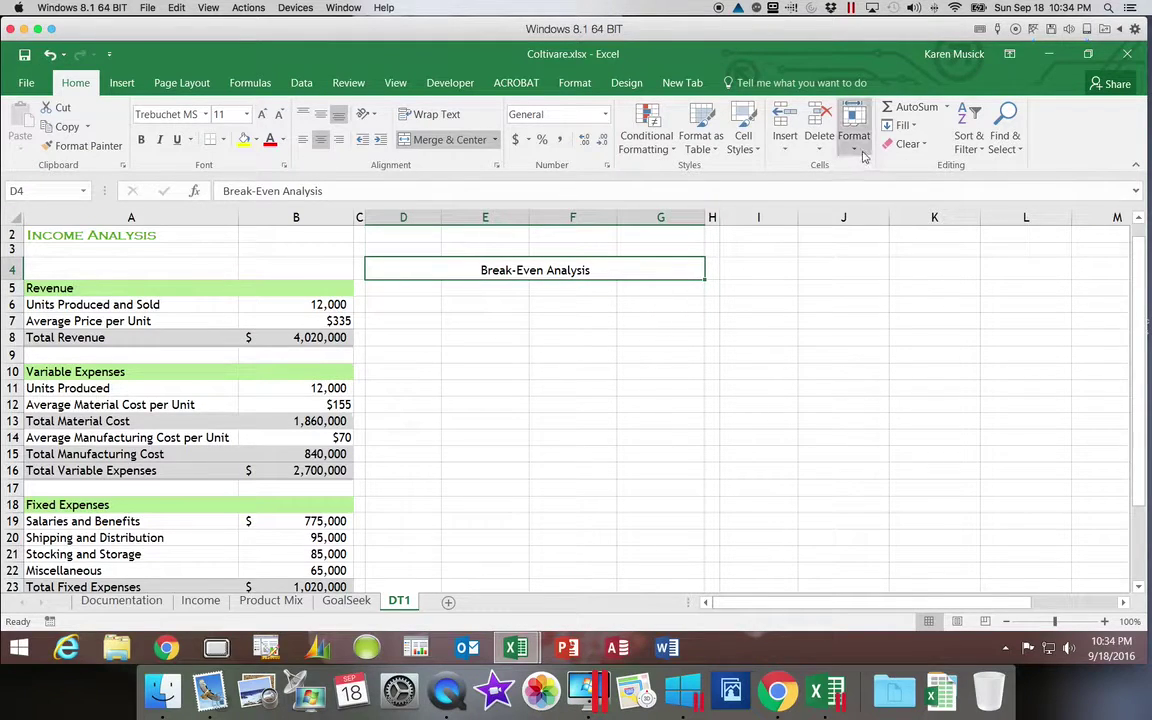
pyautogui.click(745, 148)
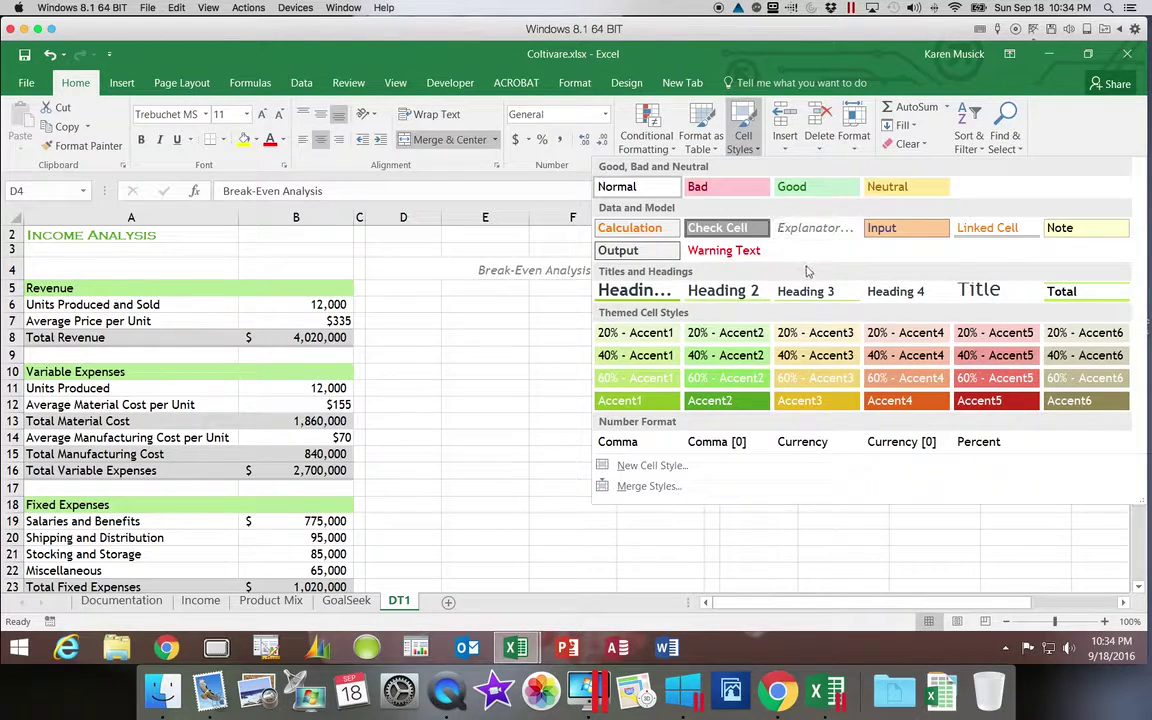
pyautogui.click(846, 291)
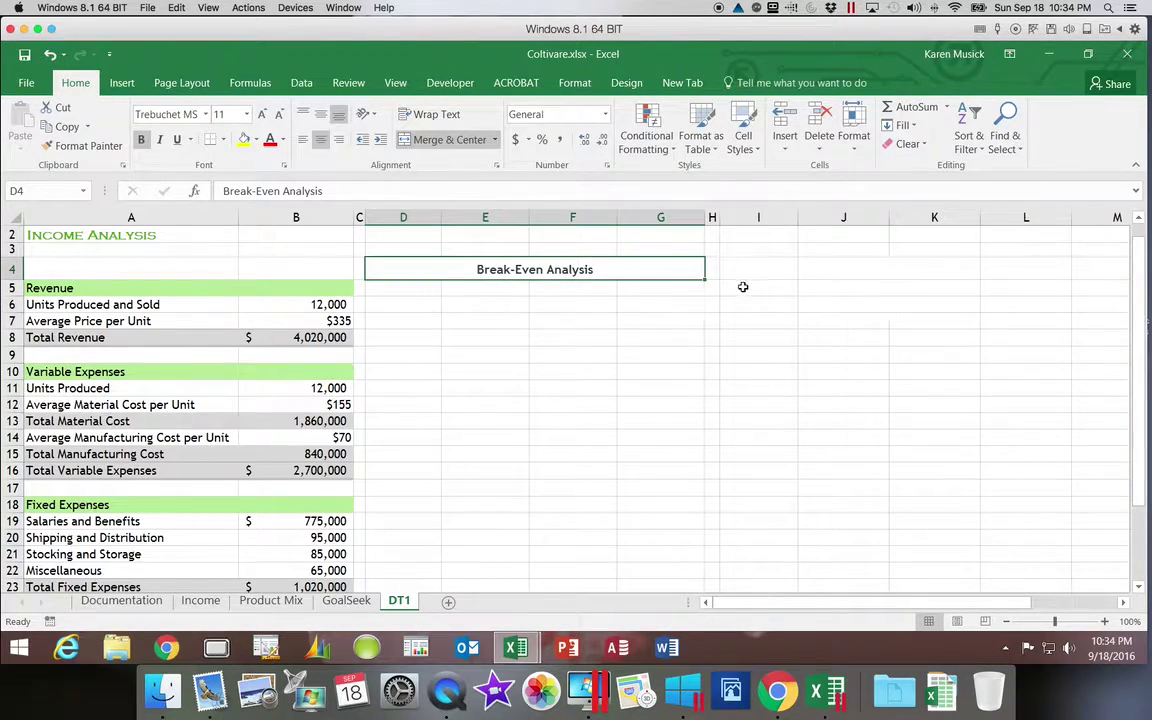
pyautogui.click(429, 292)
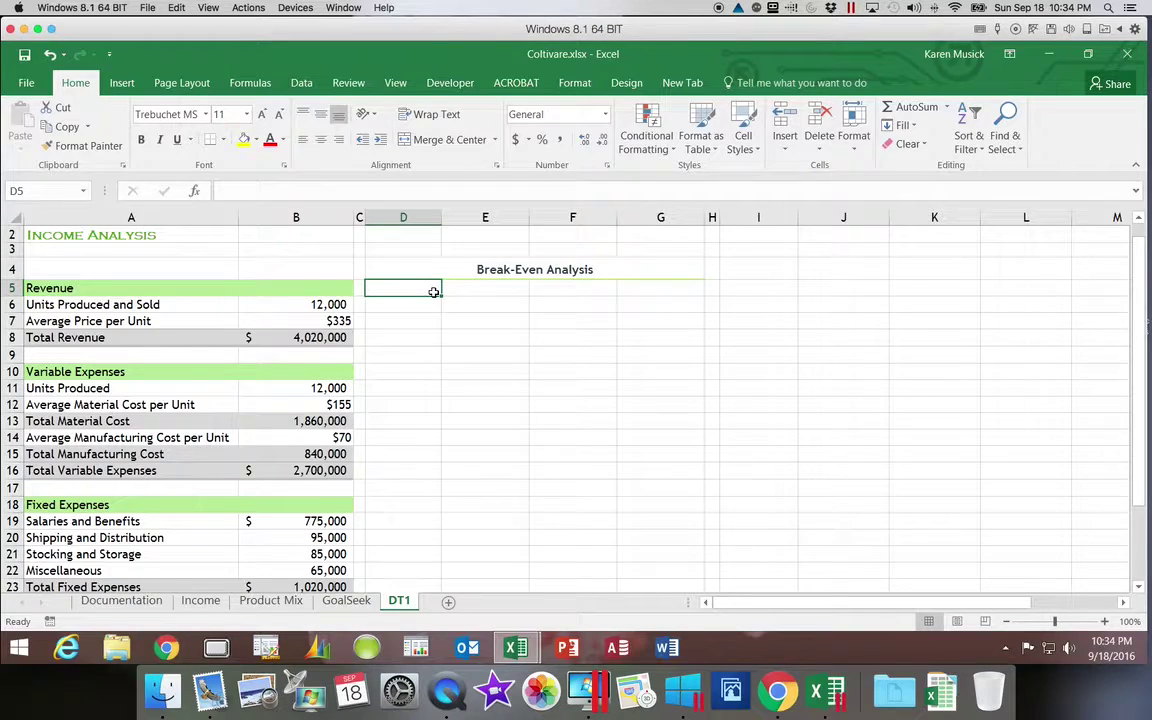
# Enter the headers Units Sold, Revenue, Expenses and Net Income across D5:G5.
pyautogui.write('Units Sold')
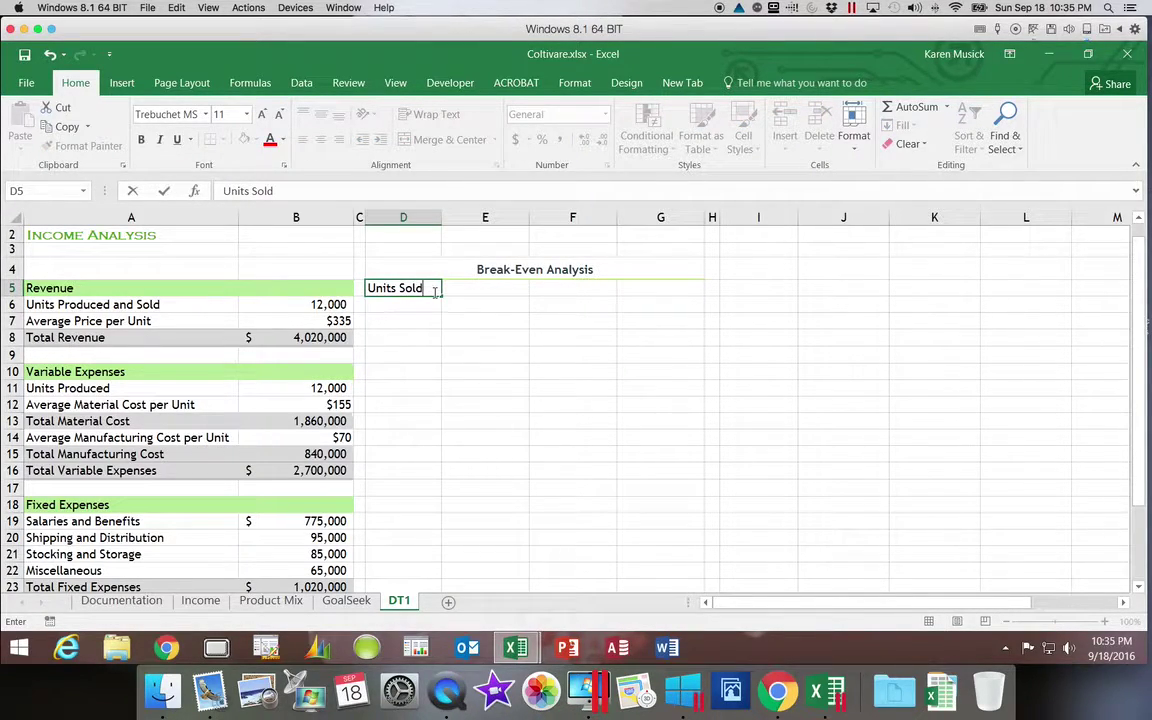
pyautogui.press('Tab')
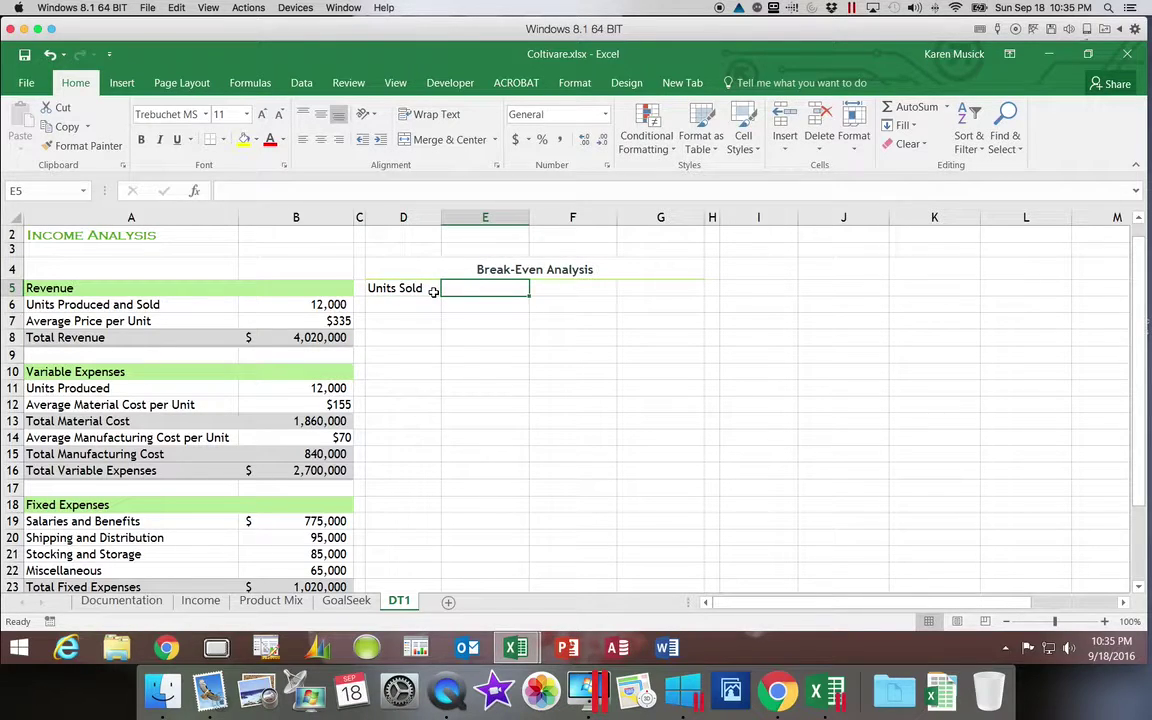
pyautogui.write('Revenue')
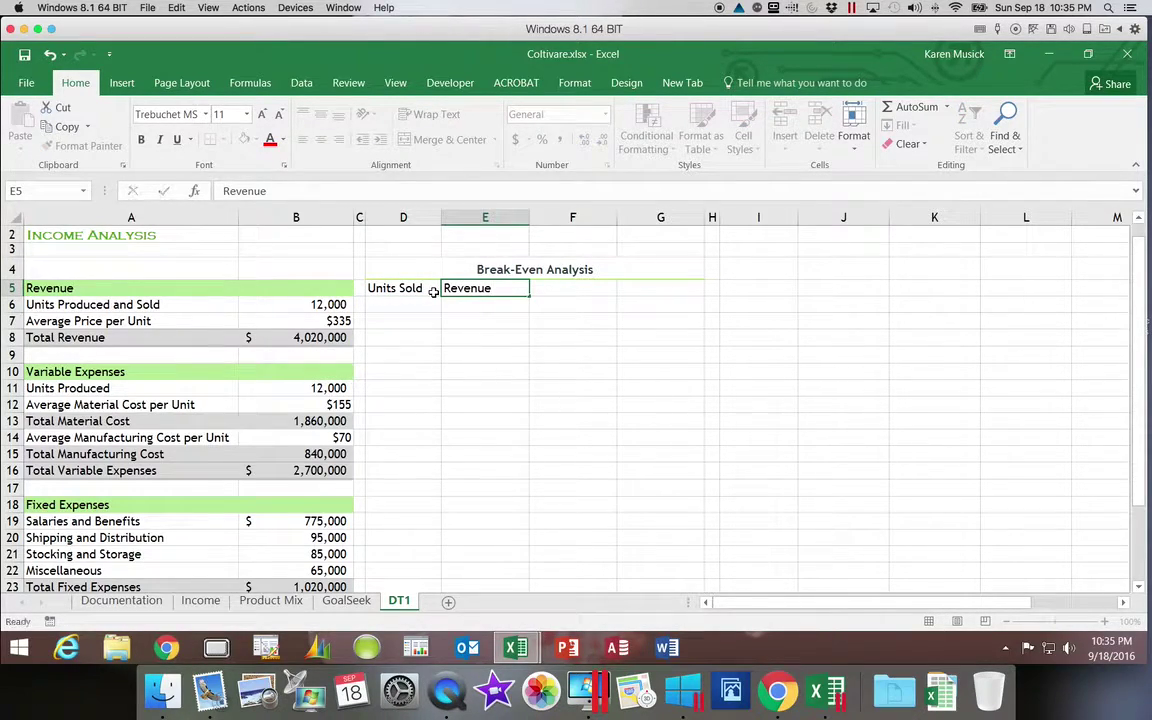
pyautogui.press('Tab')
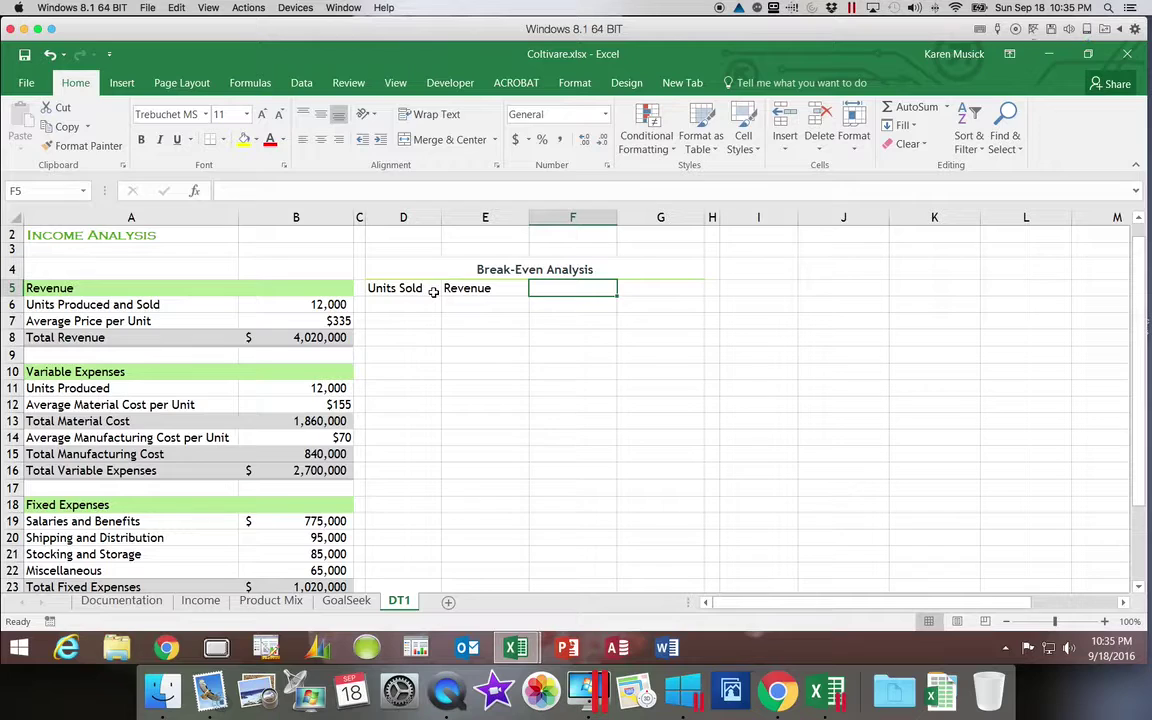
pyautogui.write('Expenses')
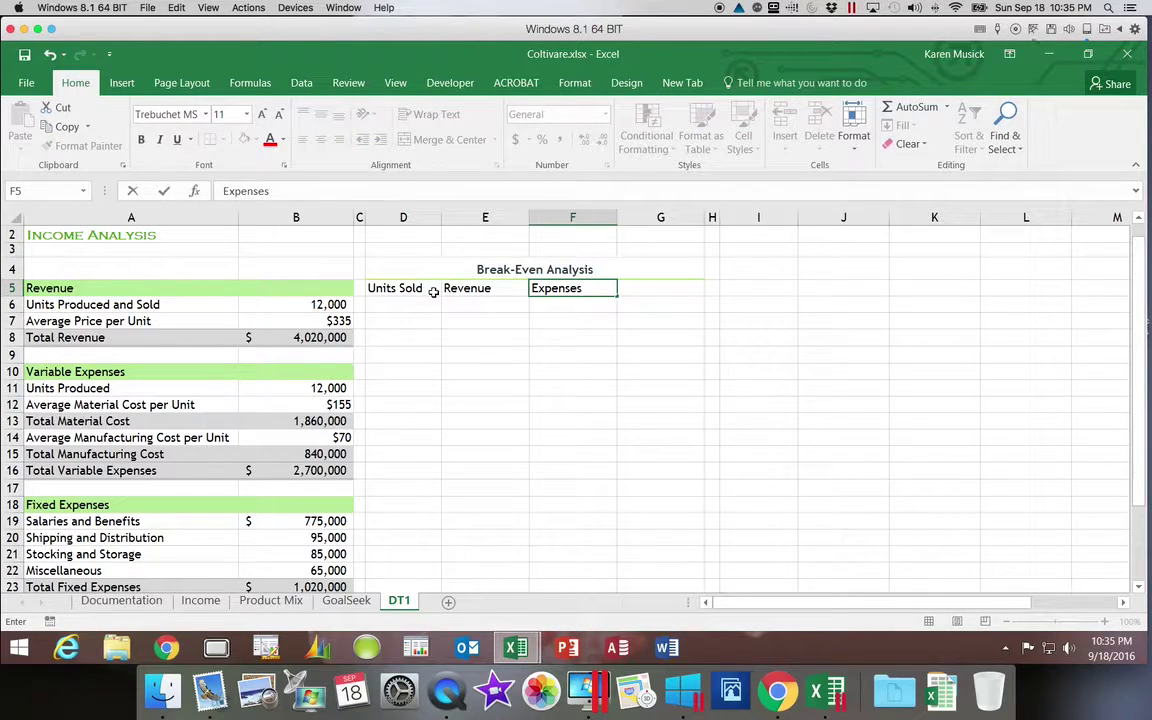
pyautogui.press('Tab')
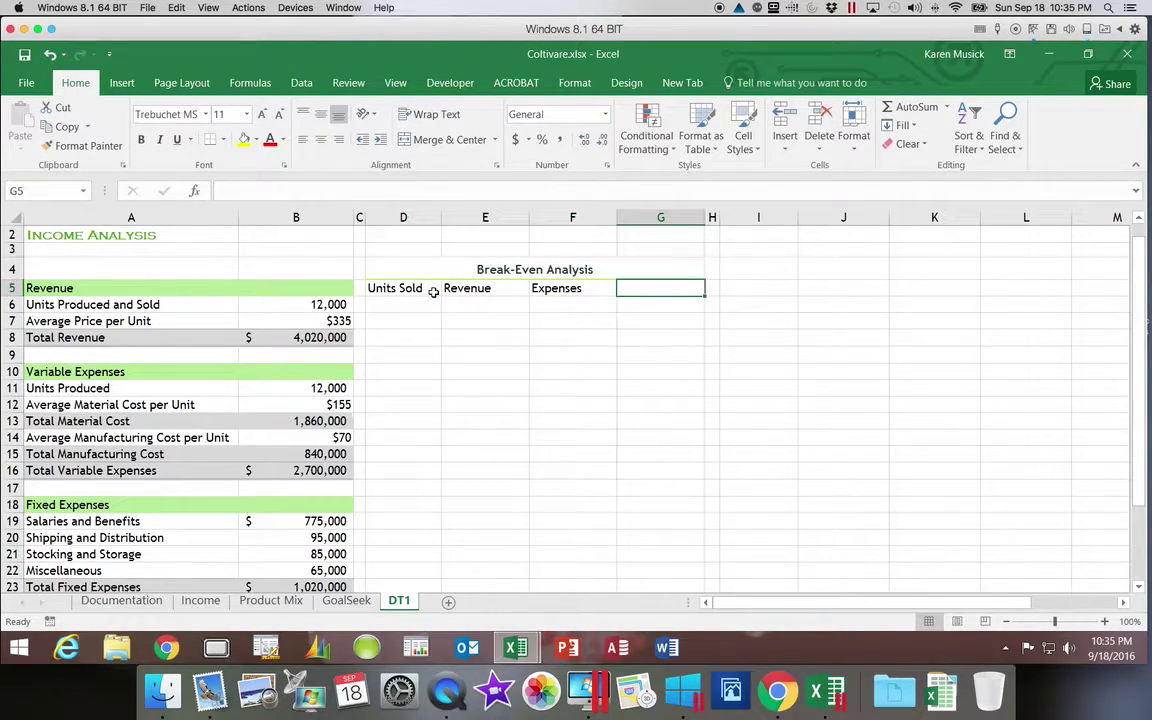
pyautogui.write('Net Income')
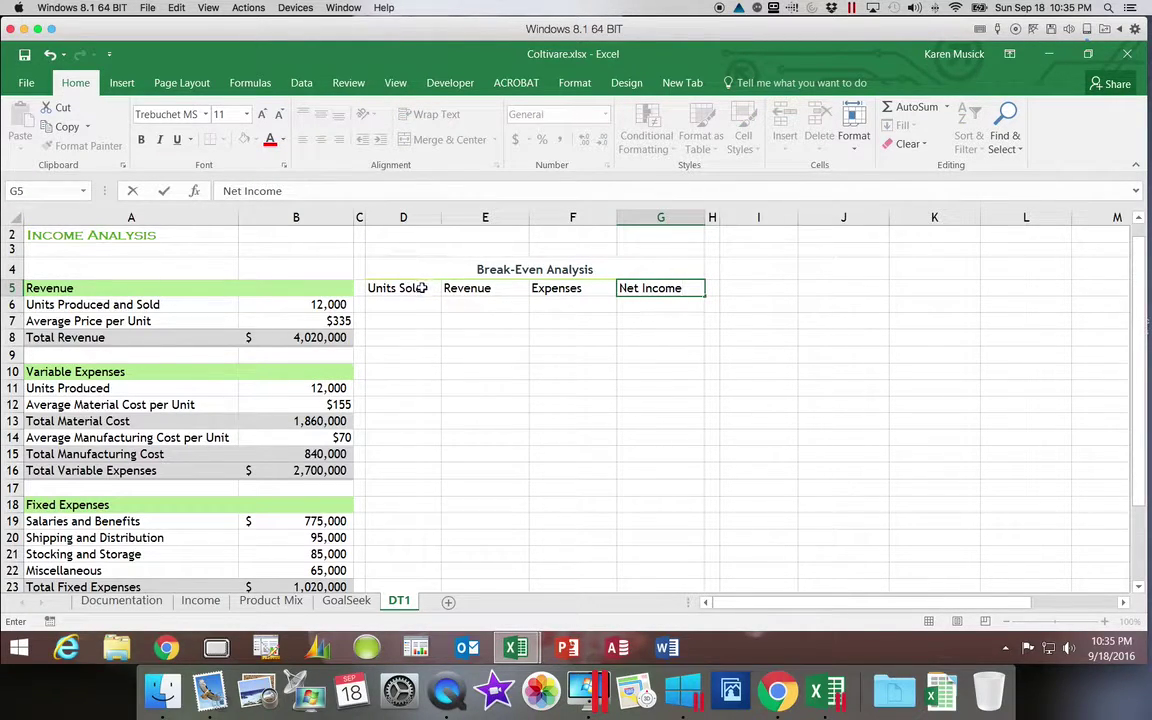
# Centre the D5:G5 headers and apply the green Accent2 cell style.
pyautogui.moveTo(408, 289); pyautogui.dragTo(660, 289)
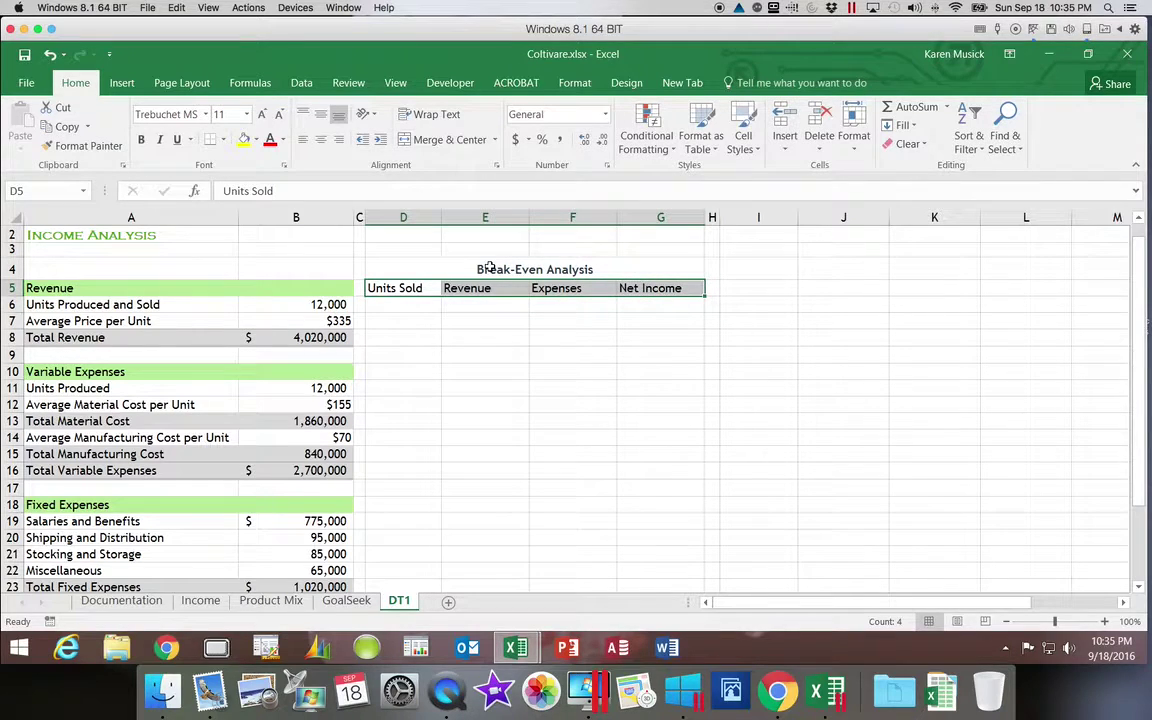
pyautogui.click(321, 141)
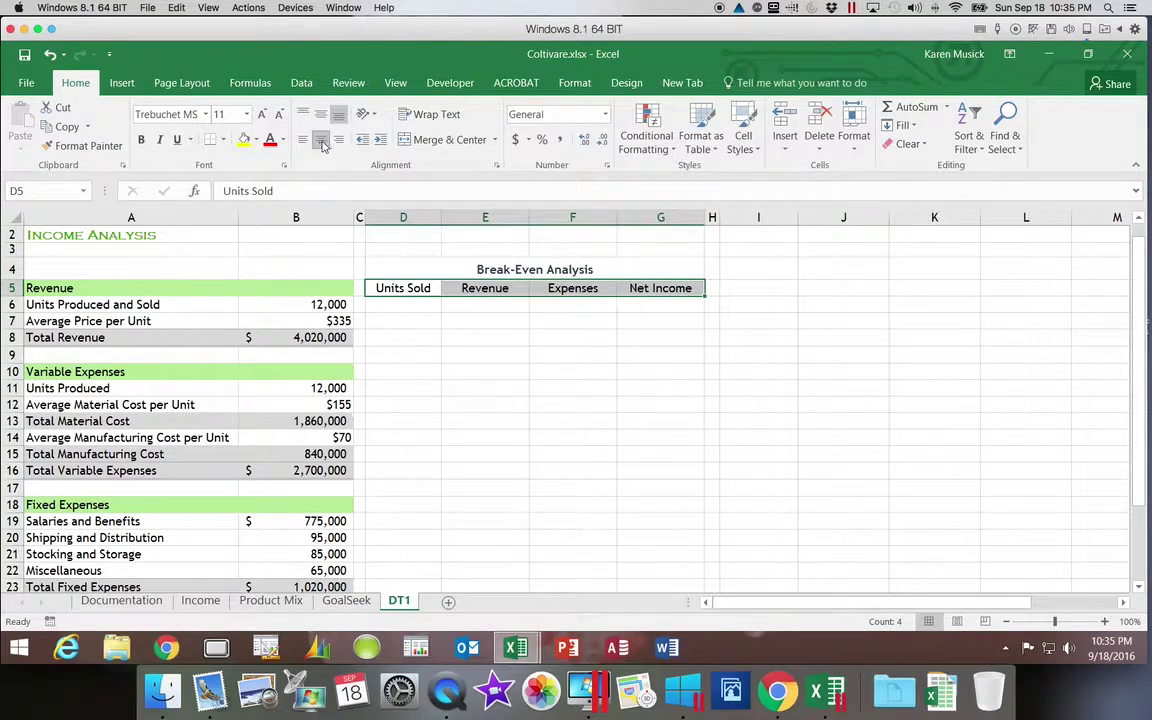
pyautogui.click(743, 148)
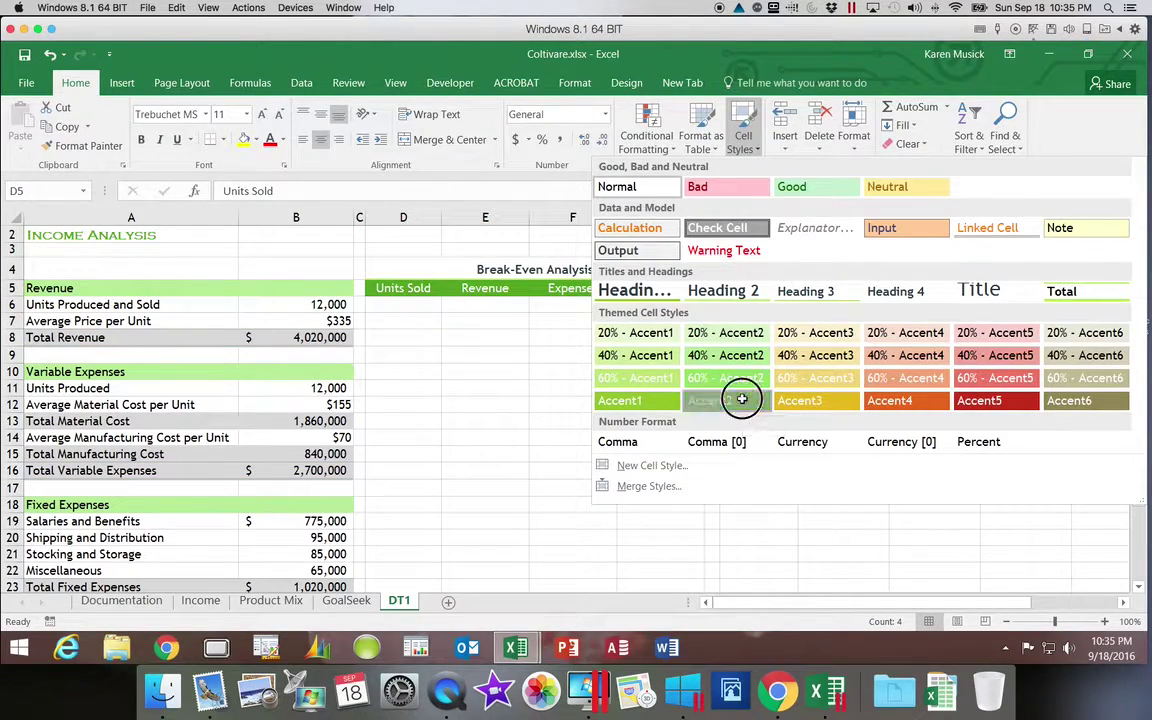
pyautogui.click(742, 401)
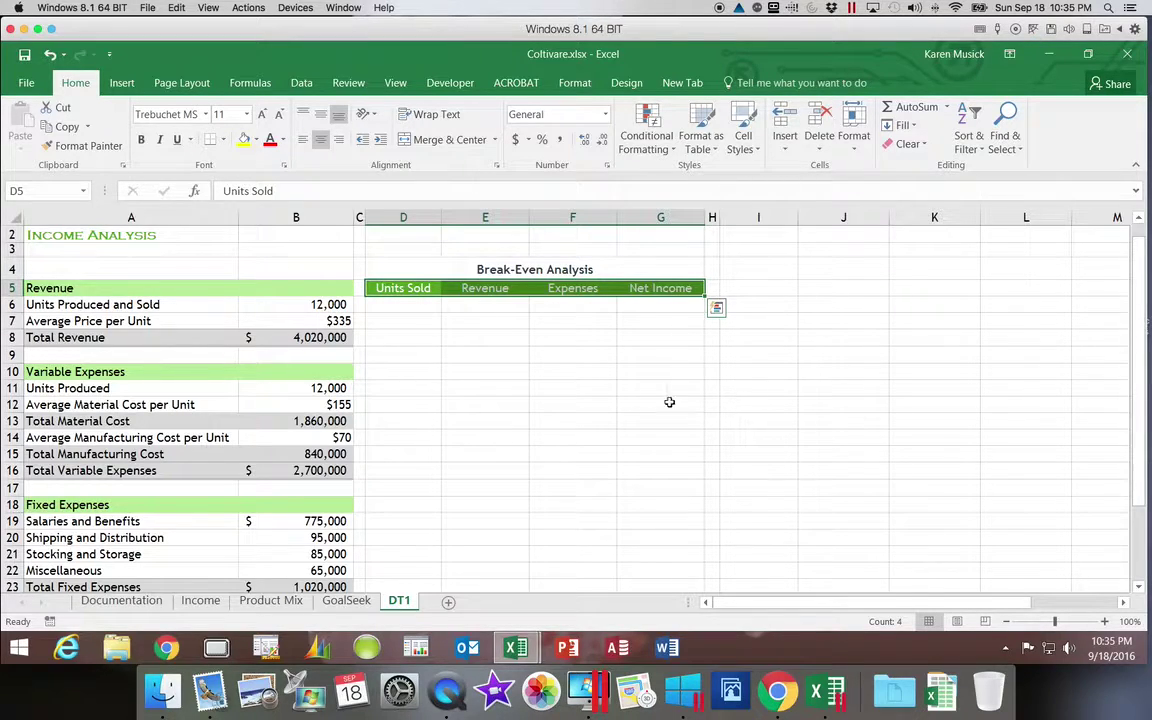
pyautogui.click(429, 308)
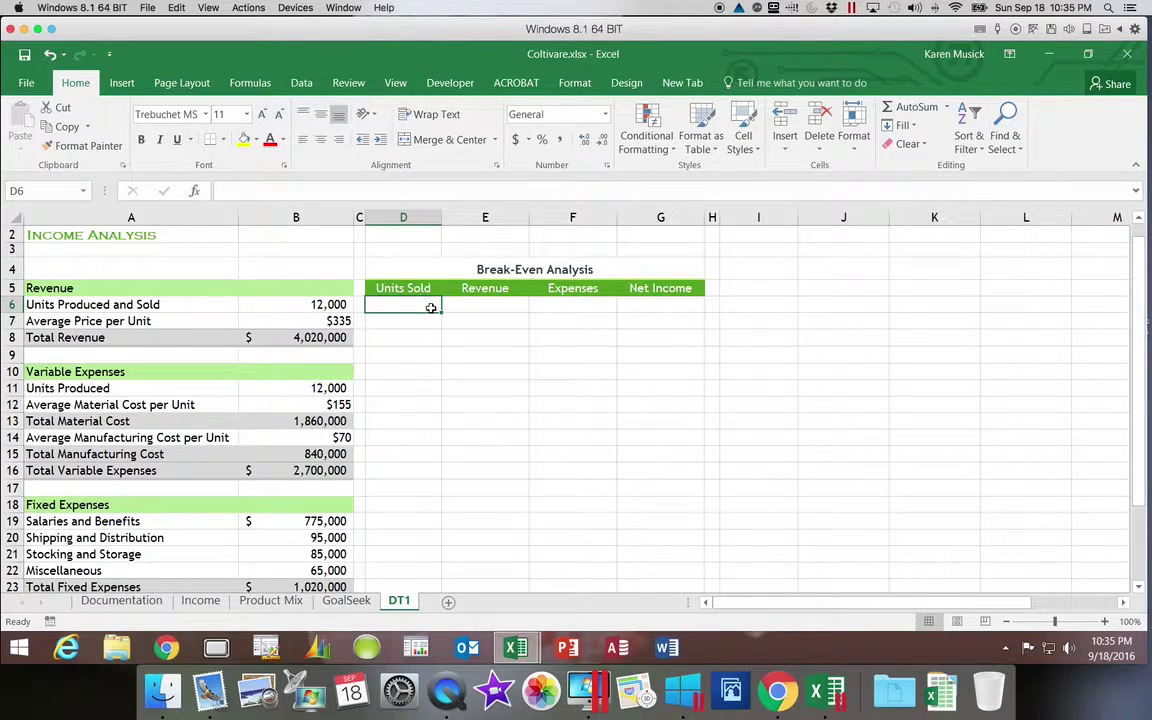
# Link D6 to units in B6 (=B6) and E6 to Total Revenue (=B26).
pyautogui.write('=')
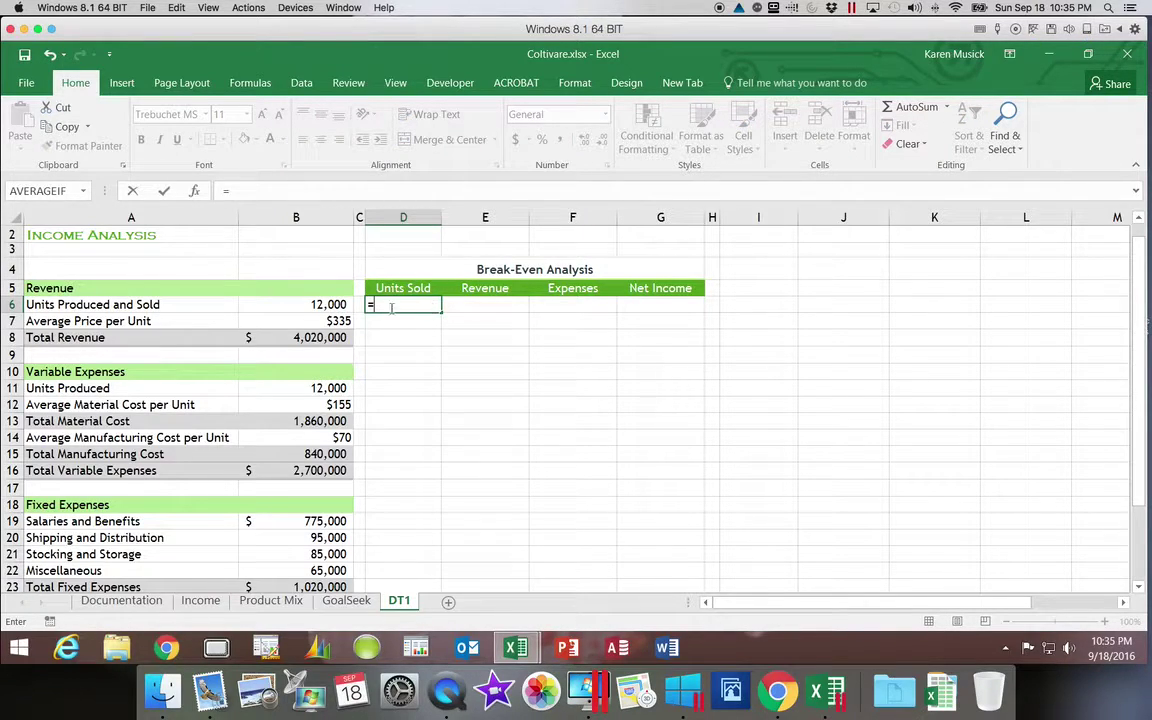
pyautogui.click(320, 305)
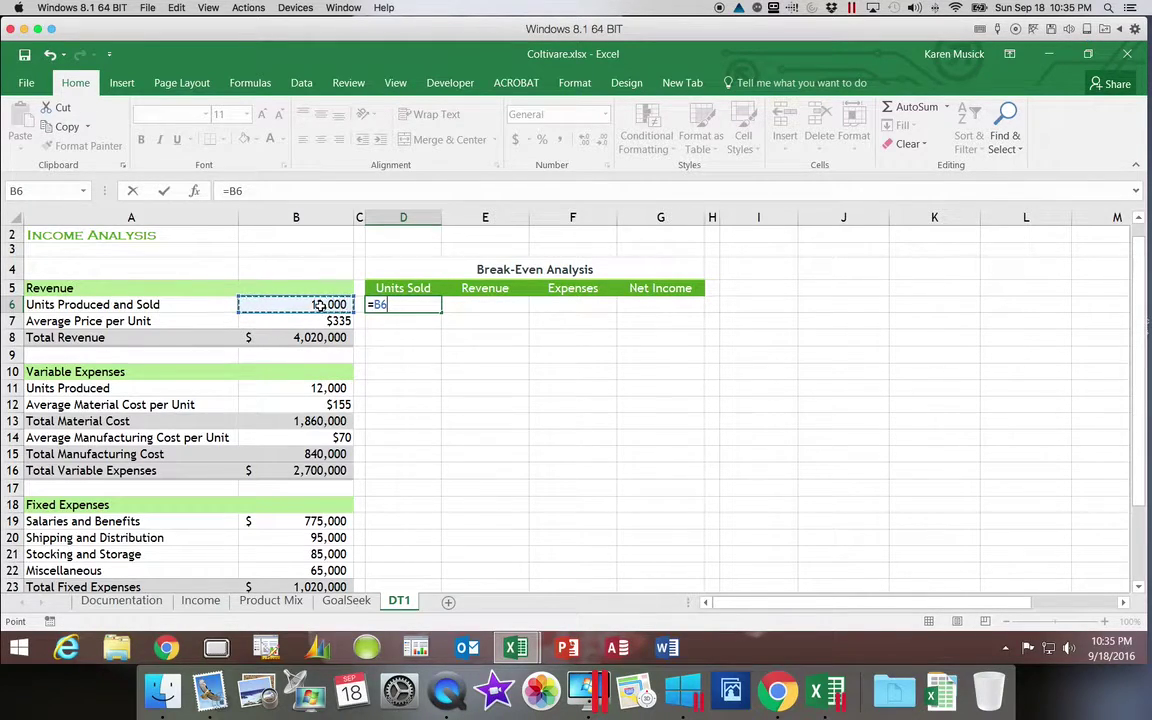
pyautogui.press('Return')
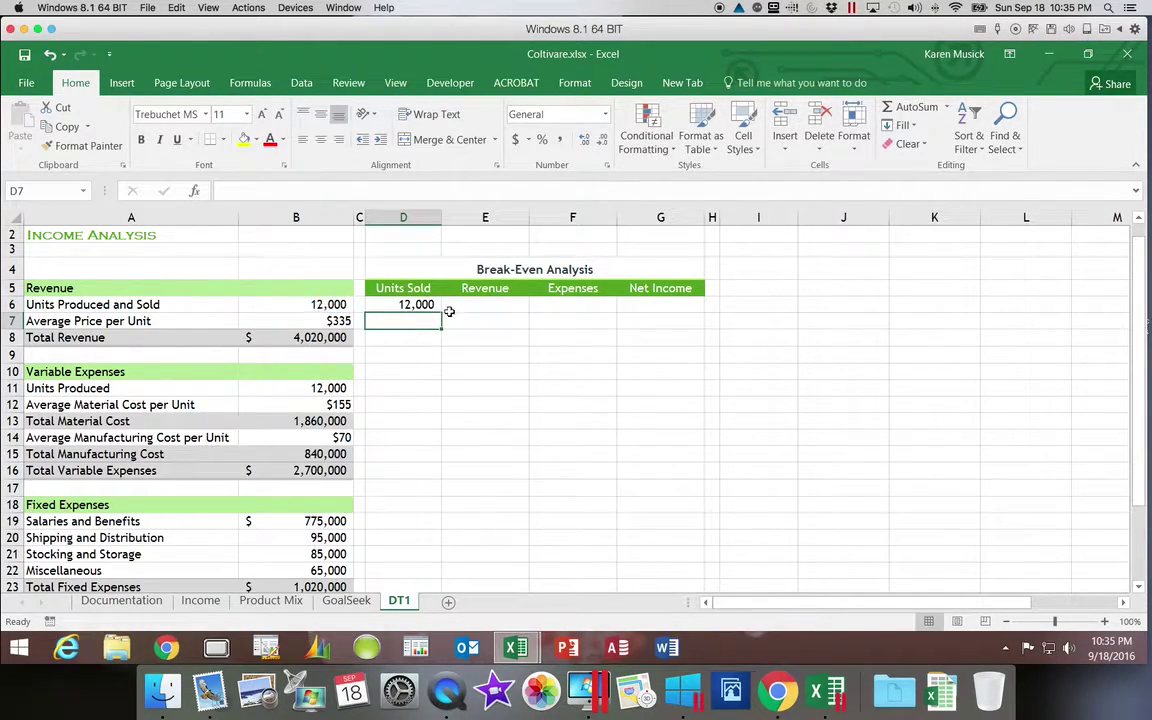
pyautogui.click(468, 306)
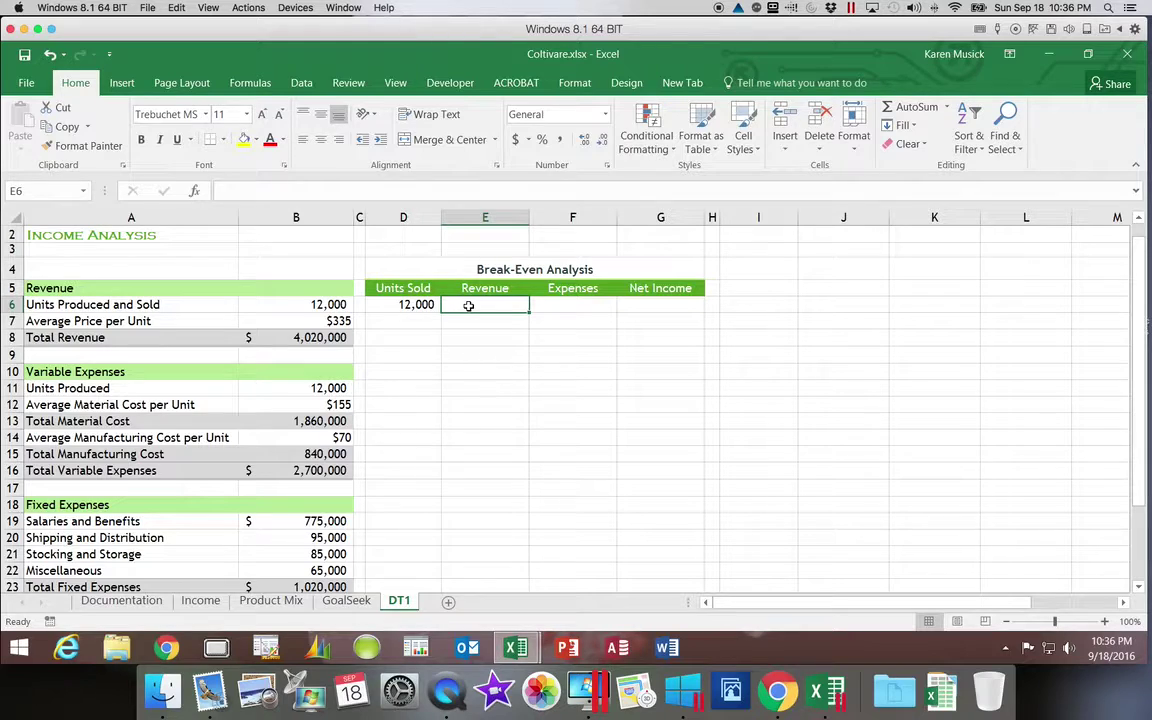
pyautogui.write('=')
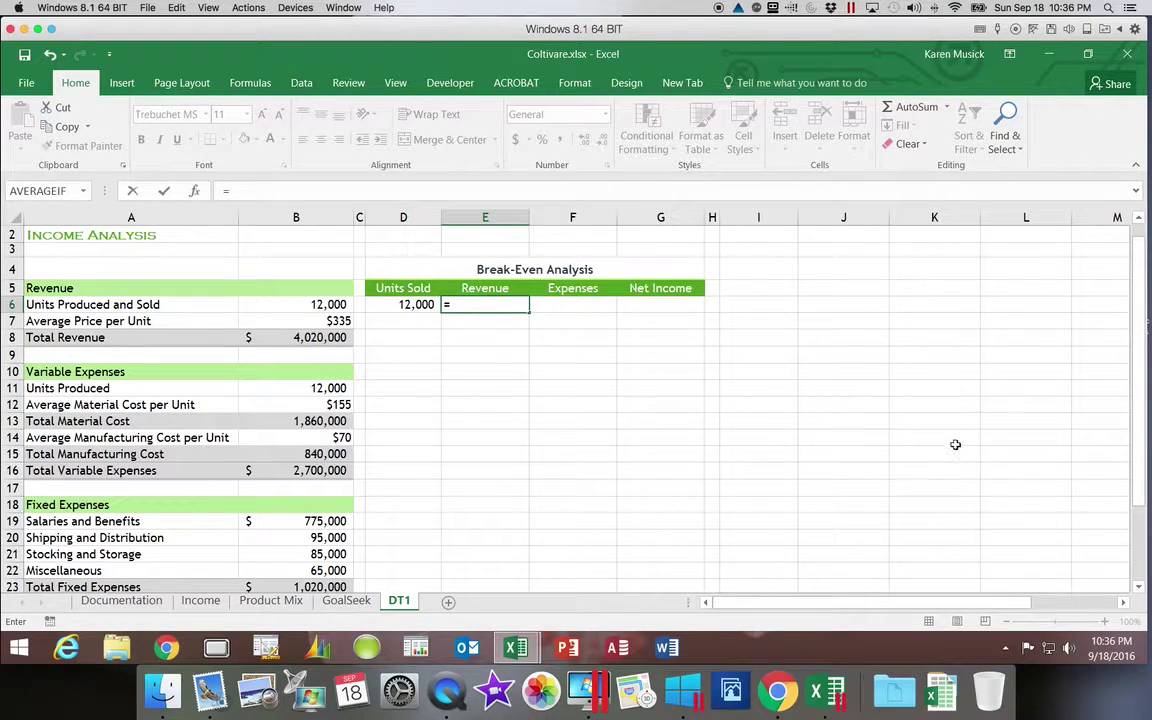
pyautogui.scroll(-3, 1140, 557)
pyautogui.scroll(-4, 1140, 557)
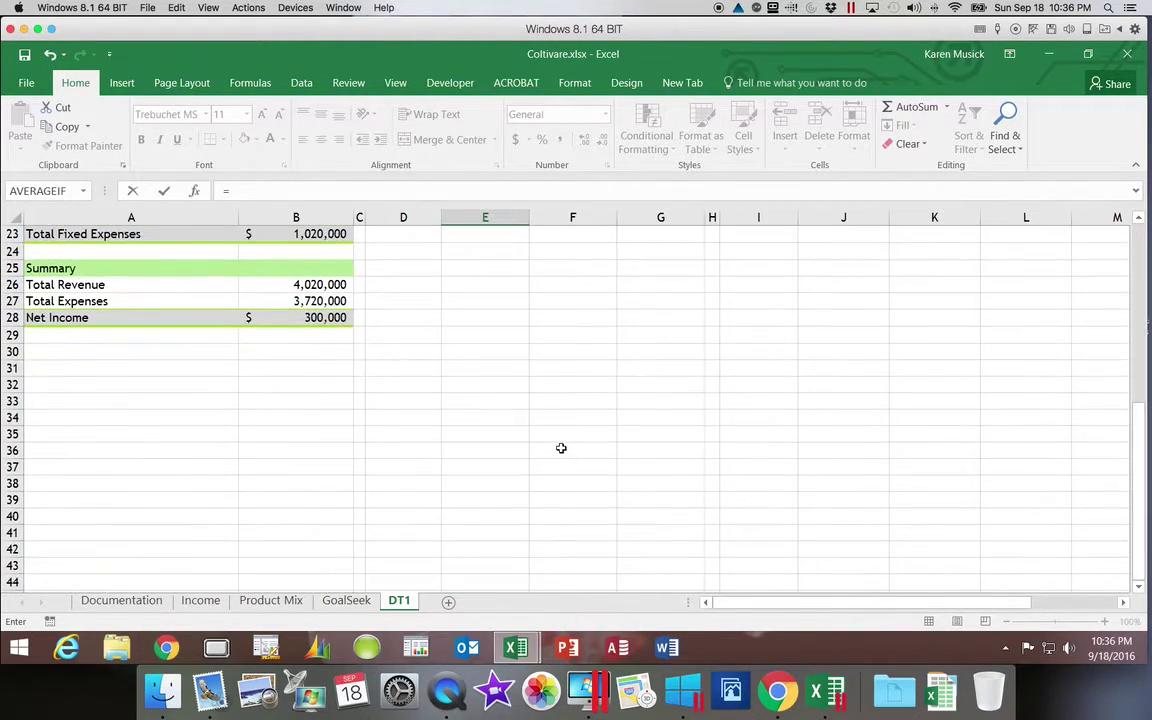
pyautogui.click(313, 284)
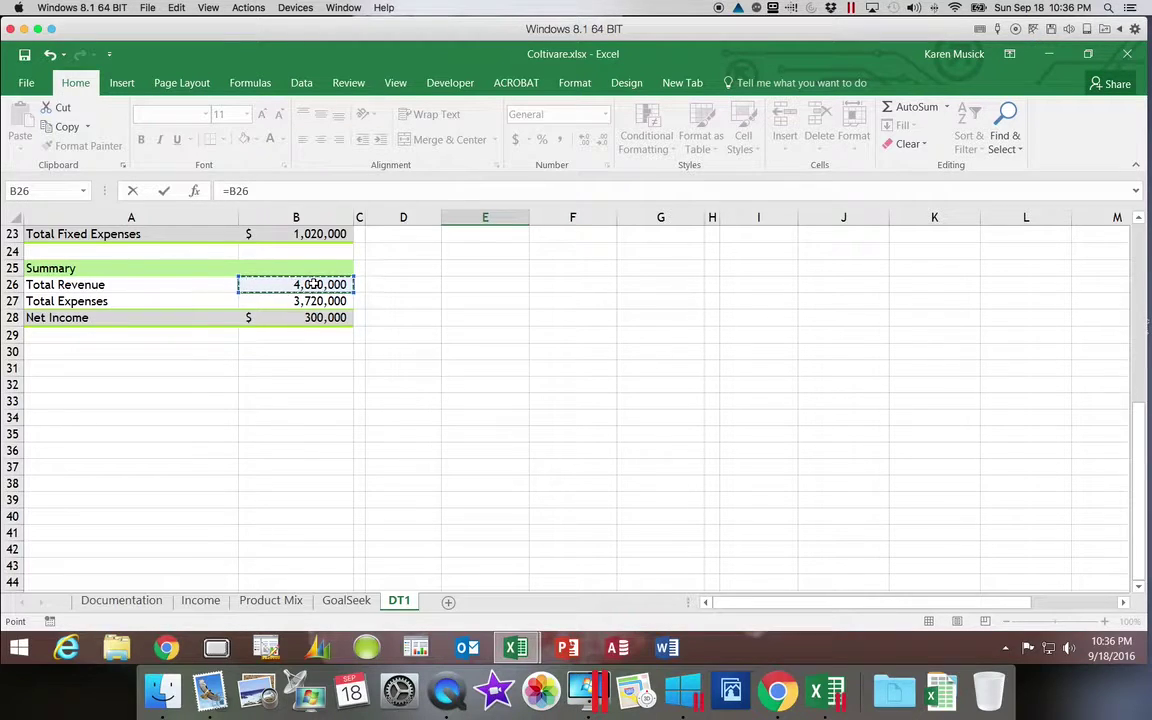
pyautogui.press('Return')
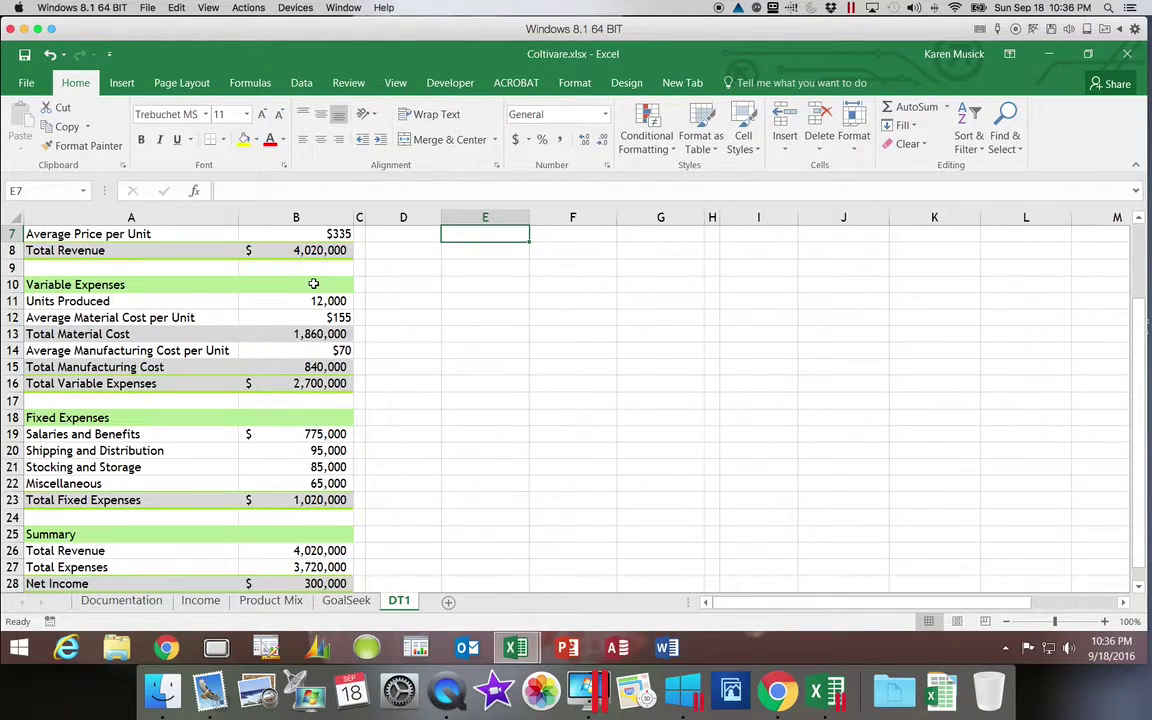
# Link F6 to Total Expenses with the formula =B27.
pyautogui.press('Up')
pyautogui.press('Up')
pyautogui.press('Right')
pyautogui.press('Down')
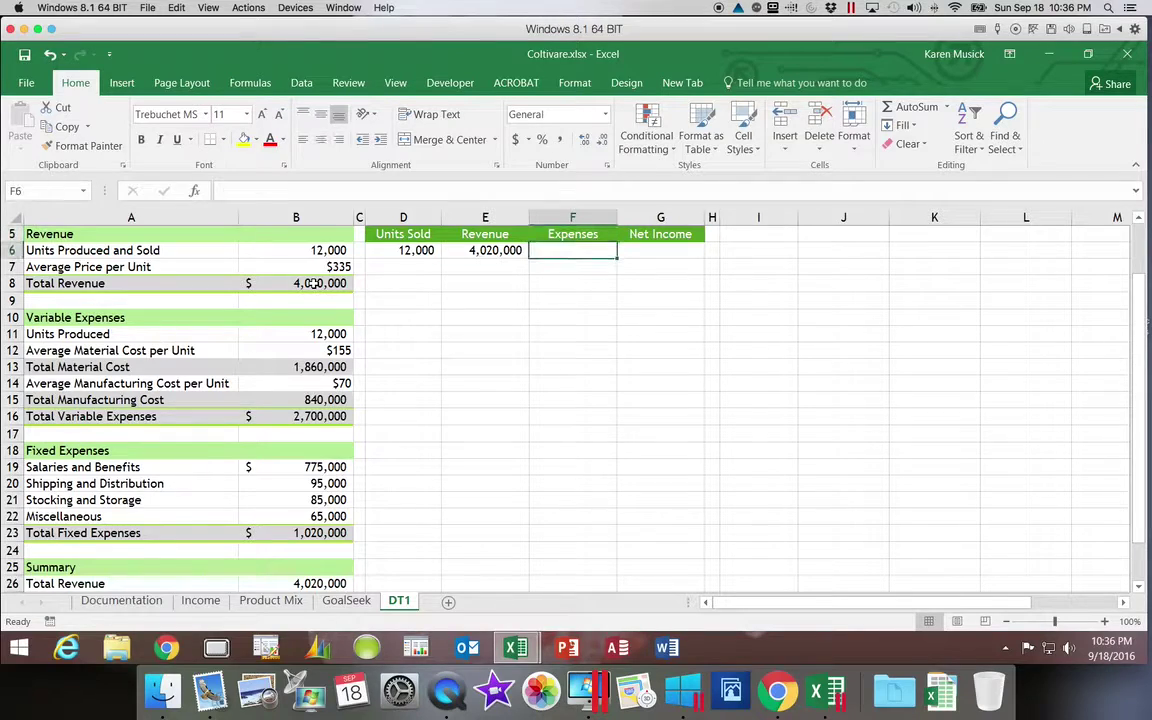
pyautogui.write('=')
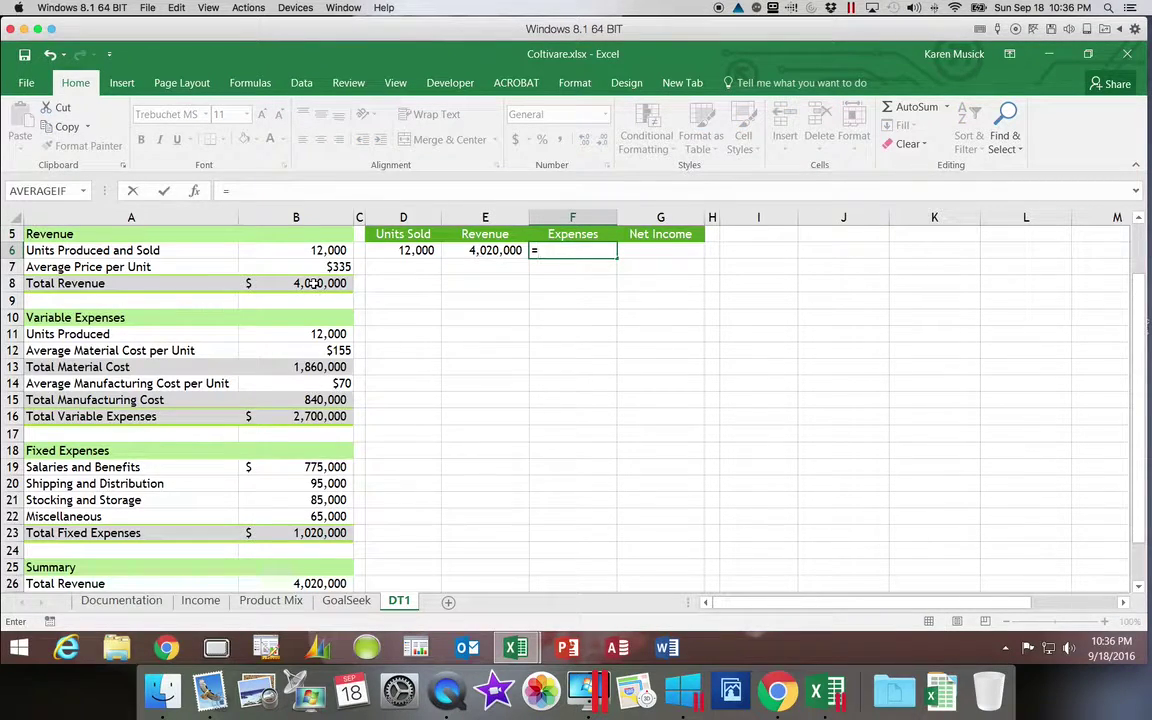
pyautogui.scroll(-7, 1049, 547)
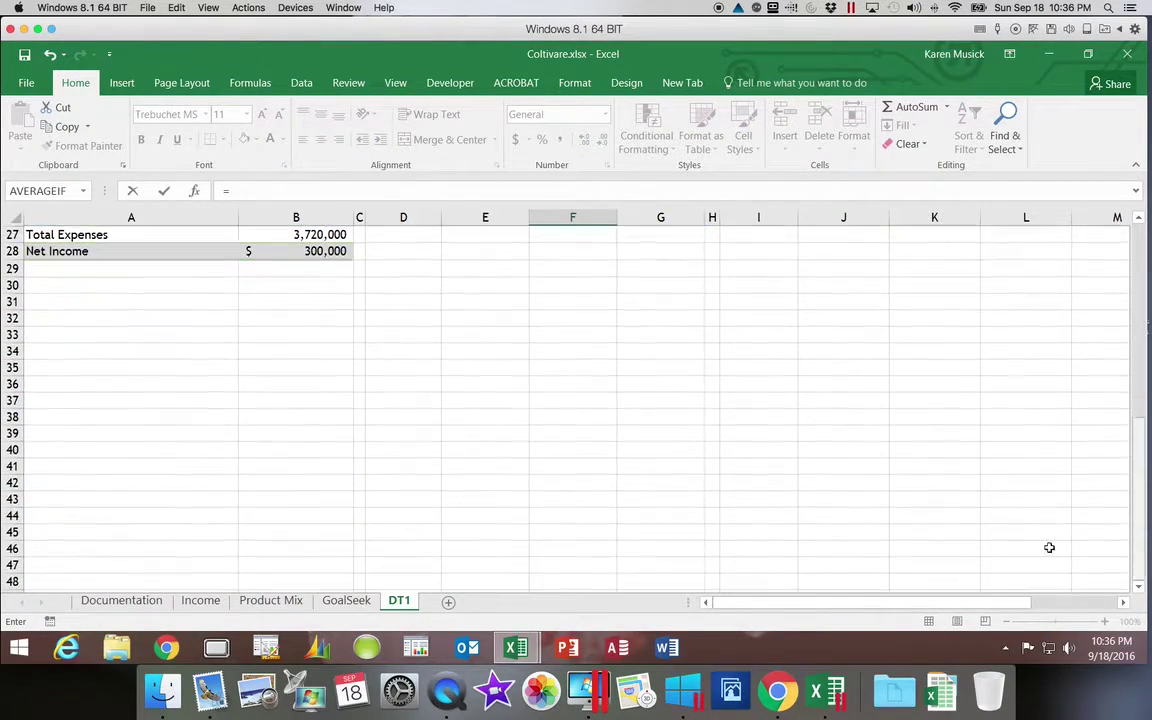
pyautogui.click(290, 236)
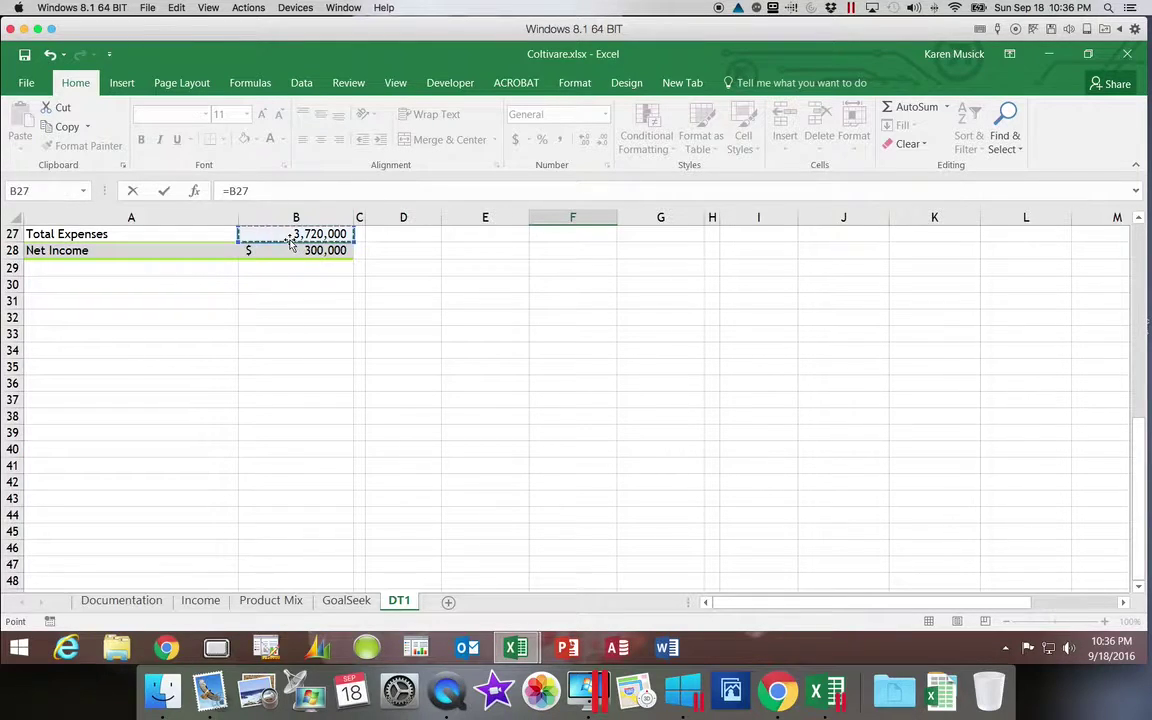
pyautogui.press('Return')
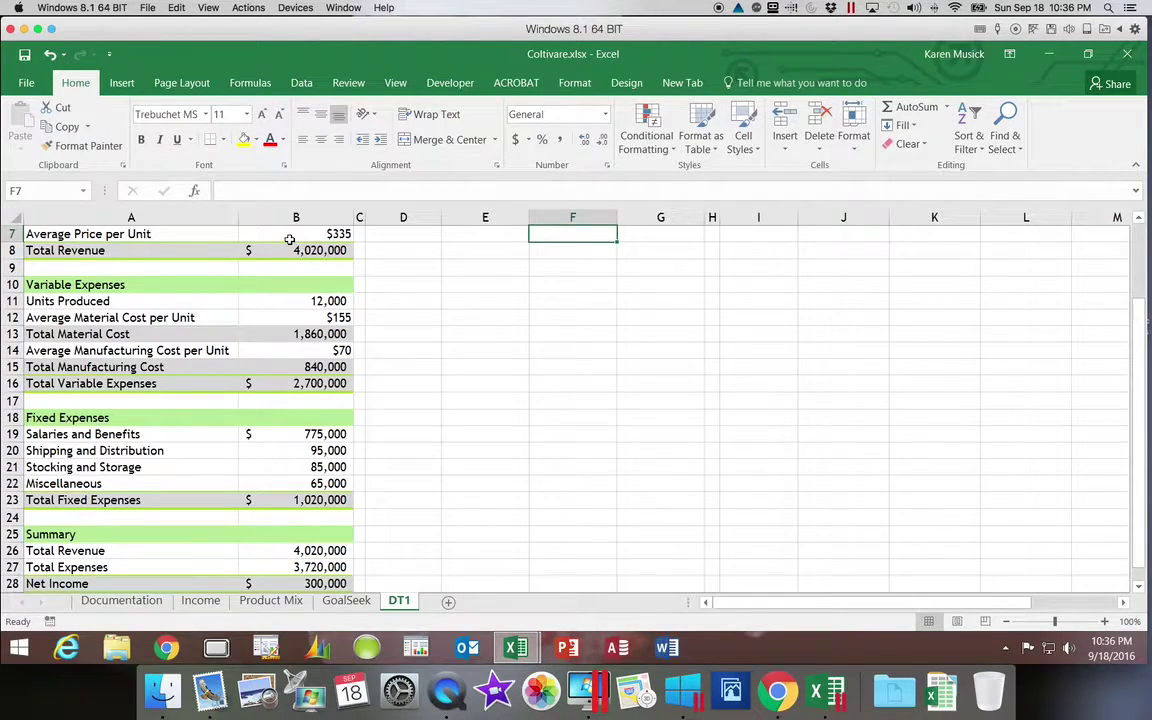
# Link G6 to Net Income with the formula =B28.
pyautogui.press('Up')
pyautogui.press('Up')
pyautogui.press('Right')
pyautogui.press('Down')
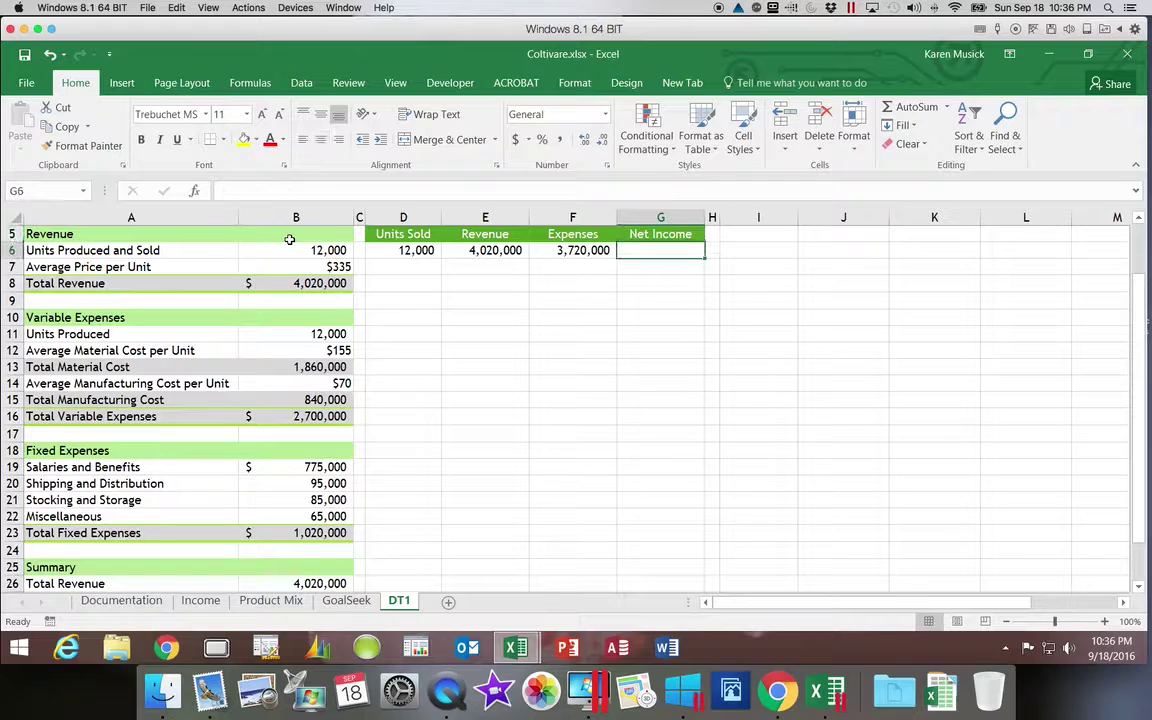
pyautogui.write('=')
pyautogui.hscroll(1, 289, 240)
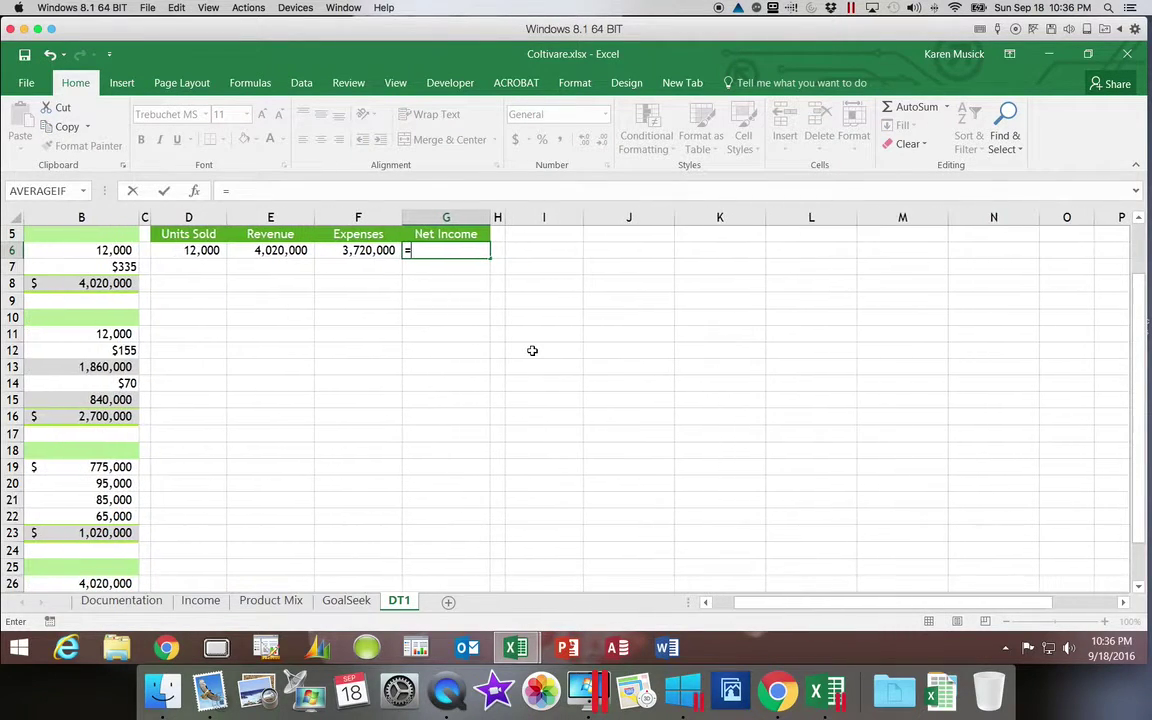
pyautogui.click(1143, 560)
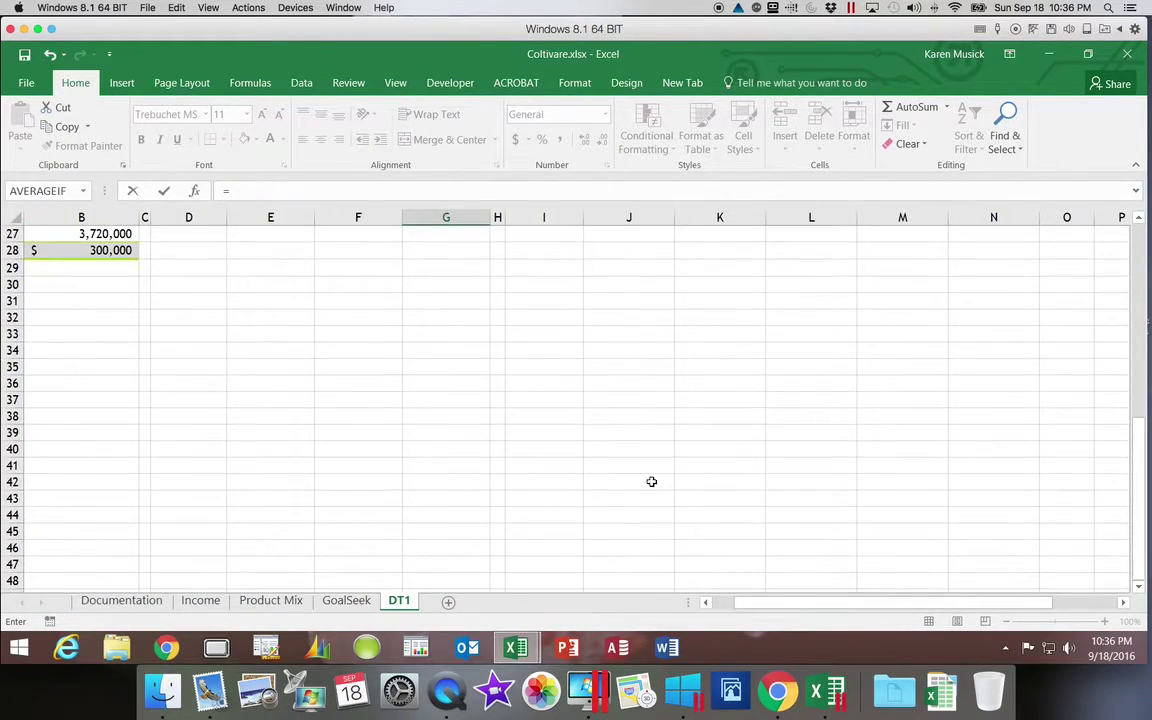
pyautogui.click(88, 252)
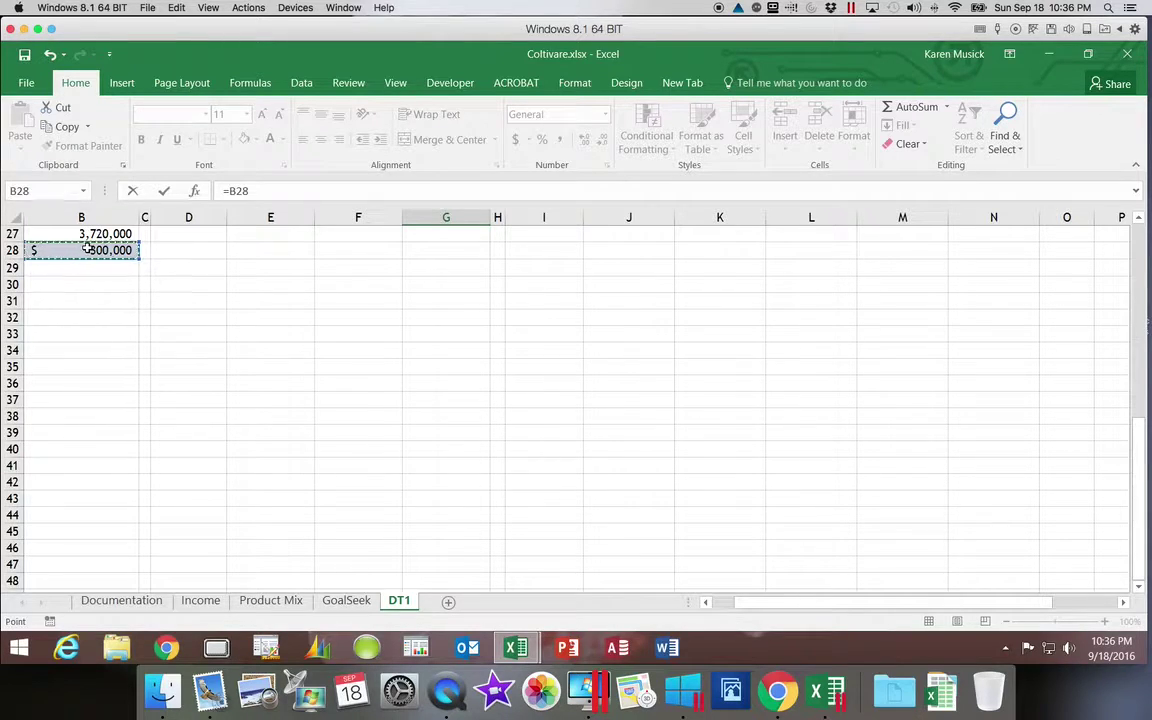
pyautogui.press('Return')
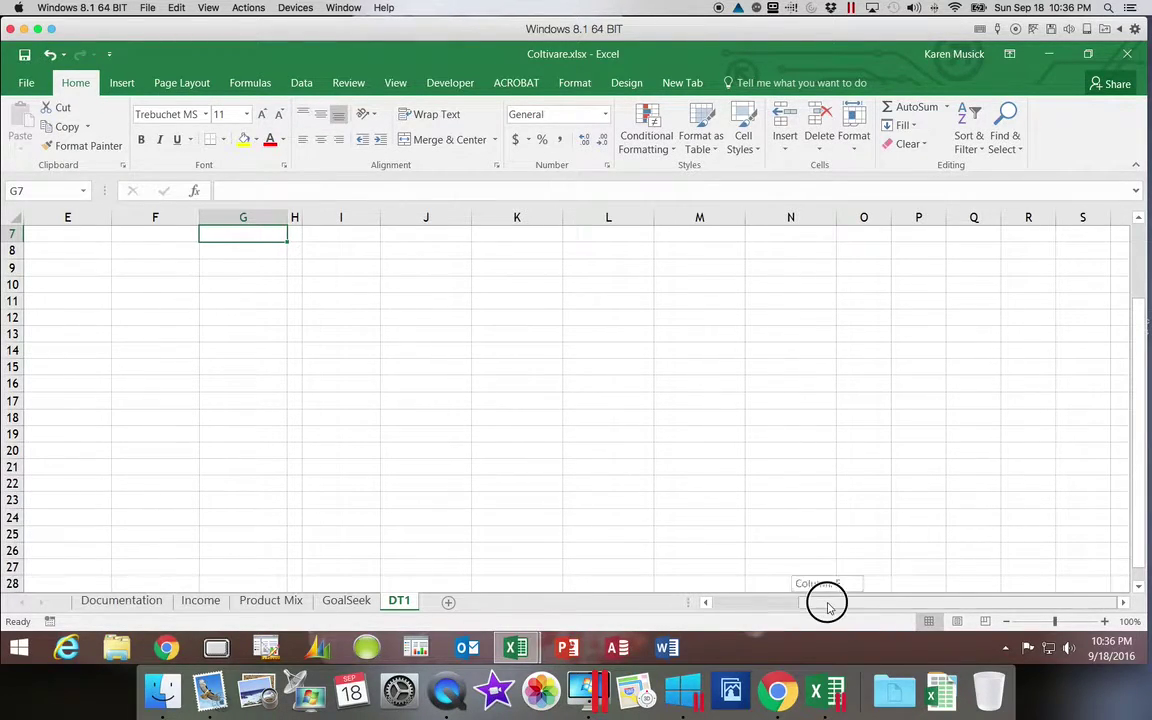
pyautogui.moveTo(825, 599); pyautogui.dragTo(669, 597)
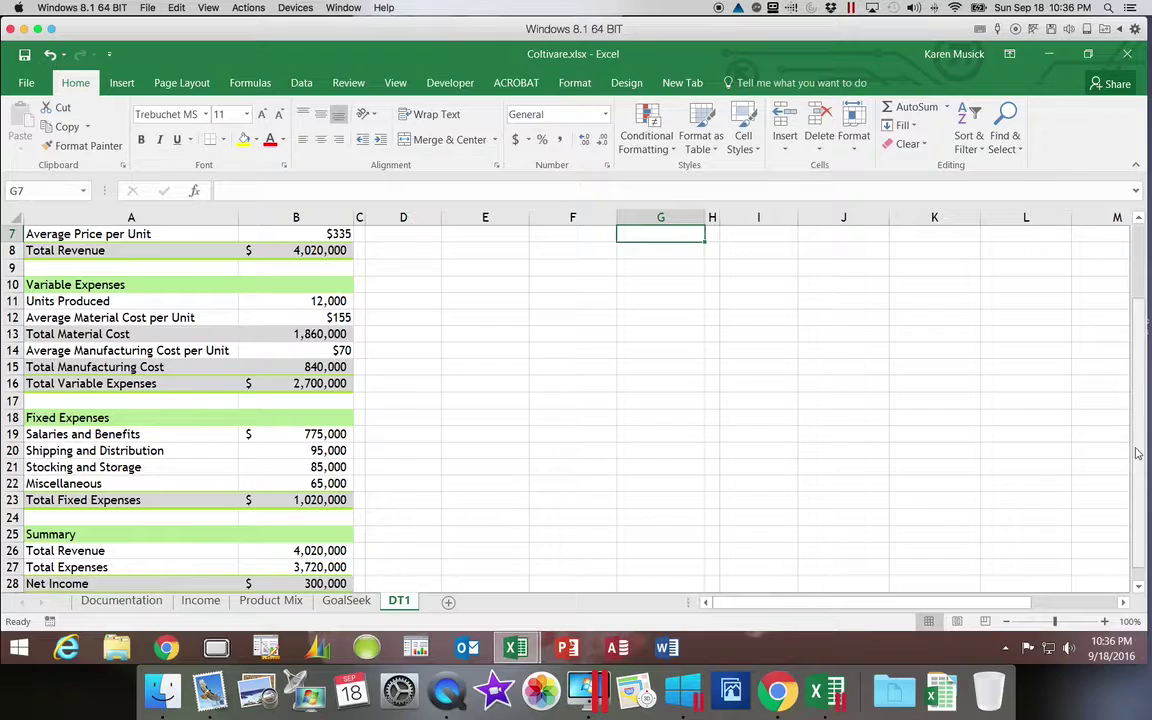
pyautogui.scroll(2, 1023, 408)
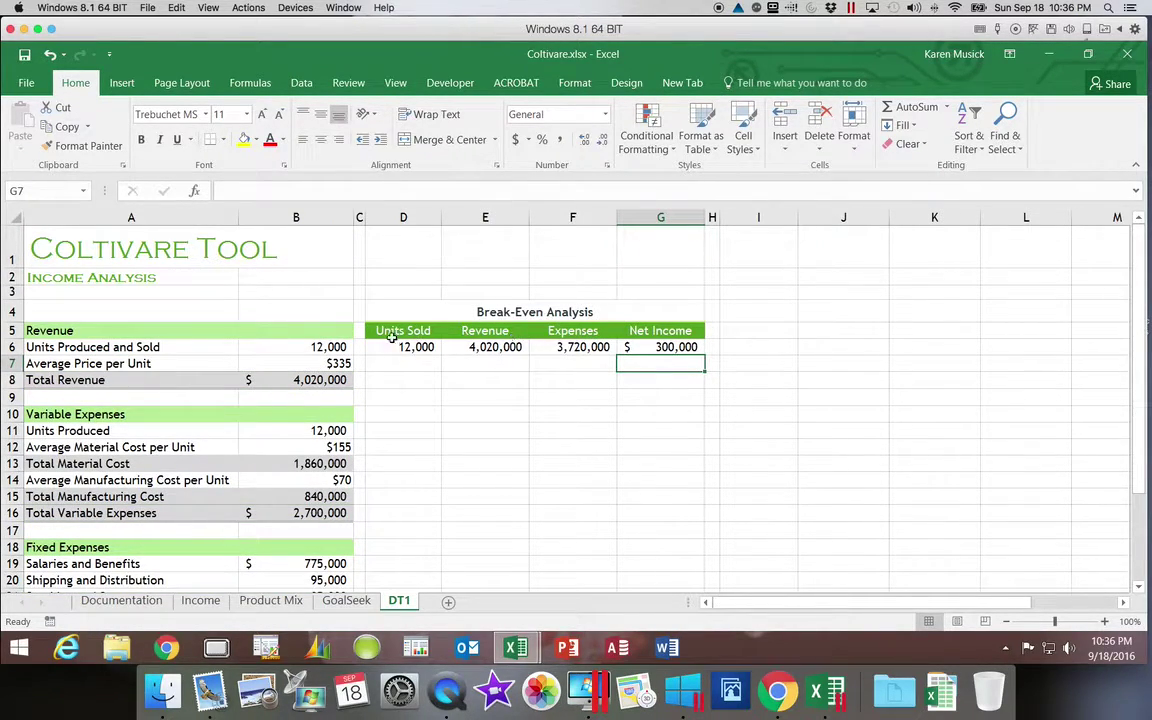
# Apply the 40% - Accent3 cell style to the data row D6:G6.
pyautogui.moveTo(405, 345); pyautogui.dragTo(629, 348)
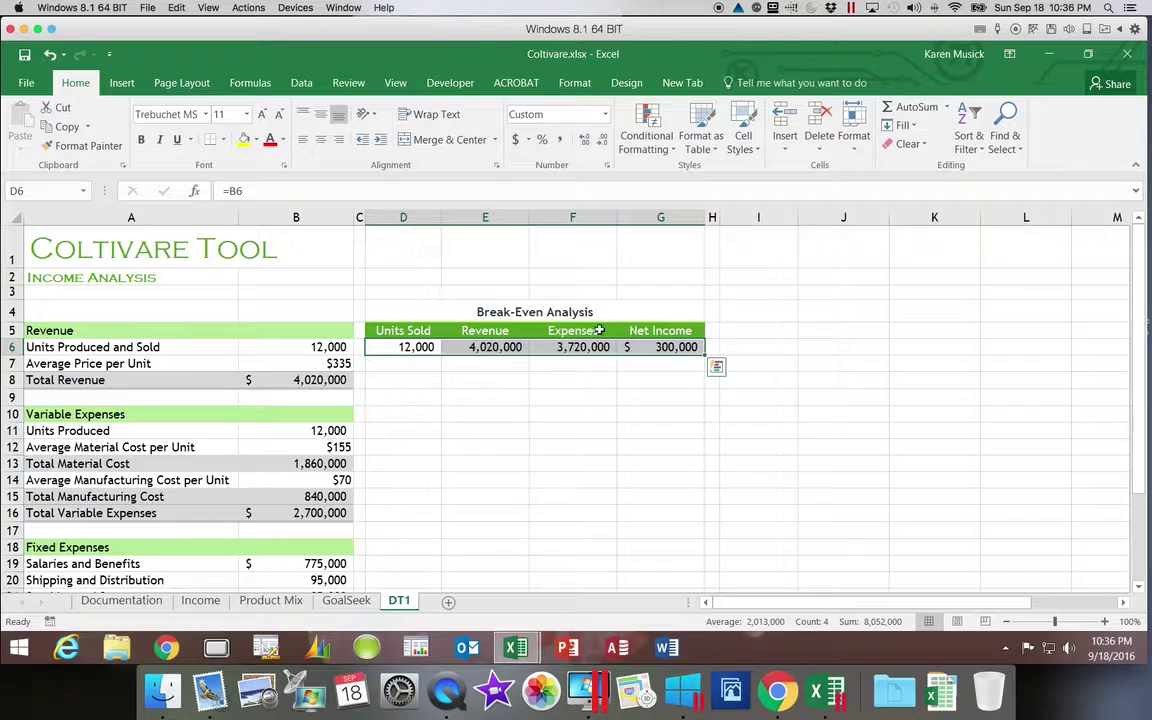
pyautogui.click(748, 145)
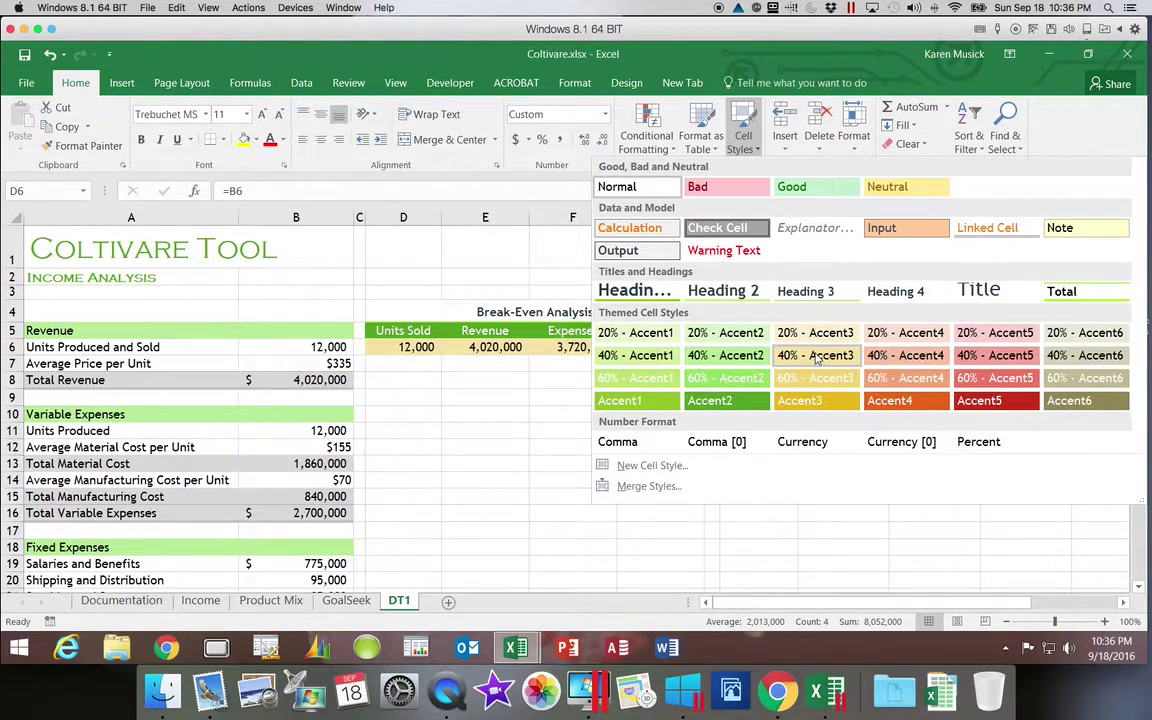
pyautogui.click(812, 356)
pyautogui.click(677, 369)
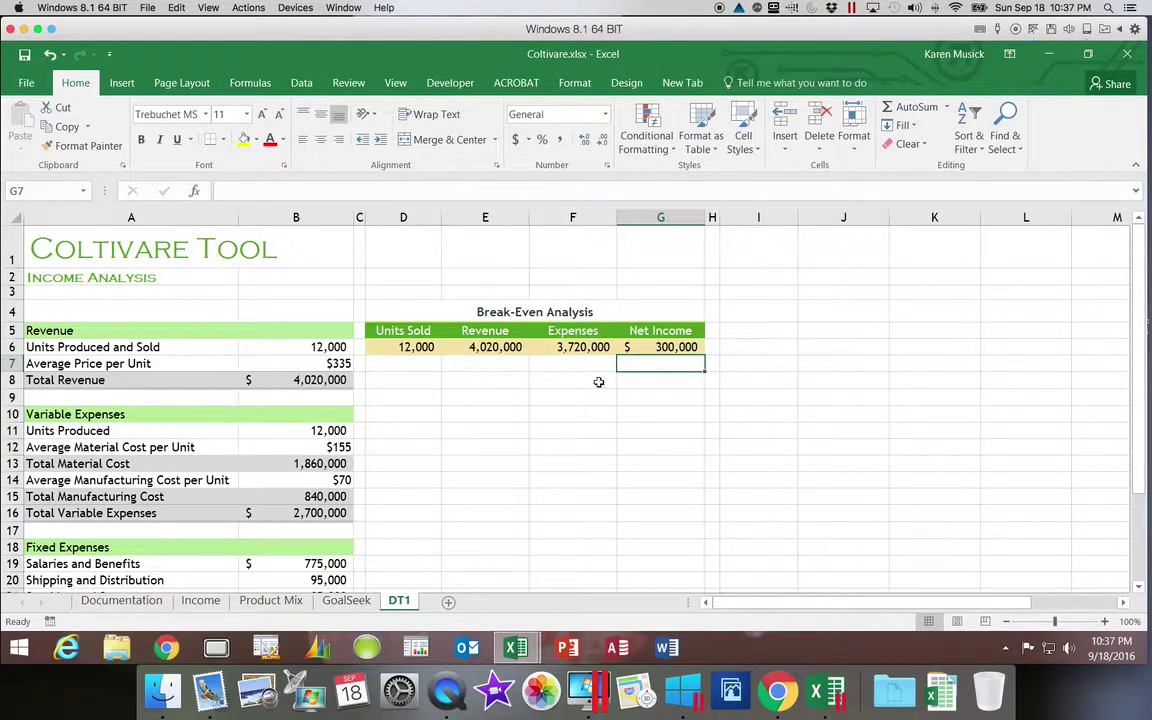
# Enter 2000 and 4000 in D7:D8 and fill the series down to 18000 in D15.
pyautogui.click(384, 366)
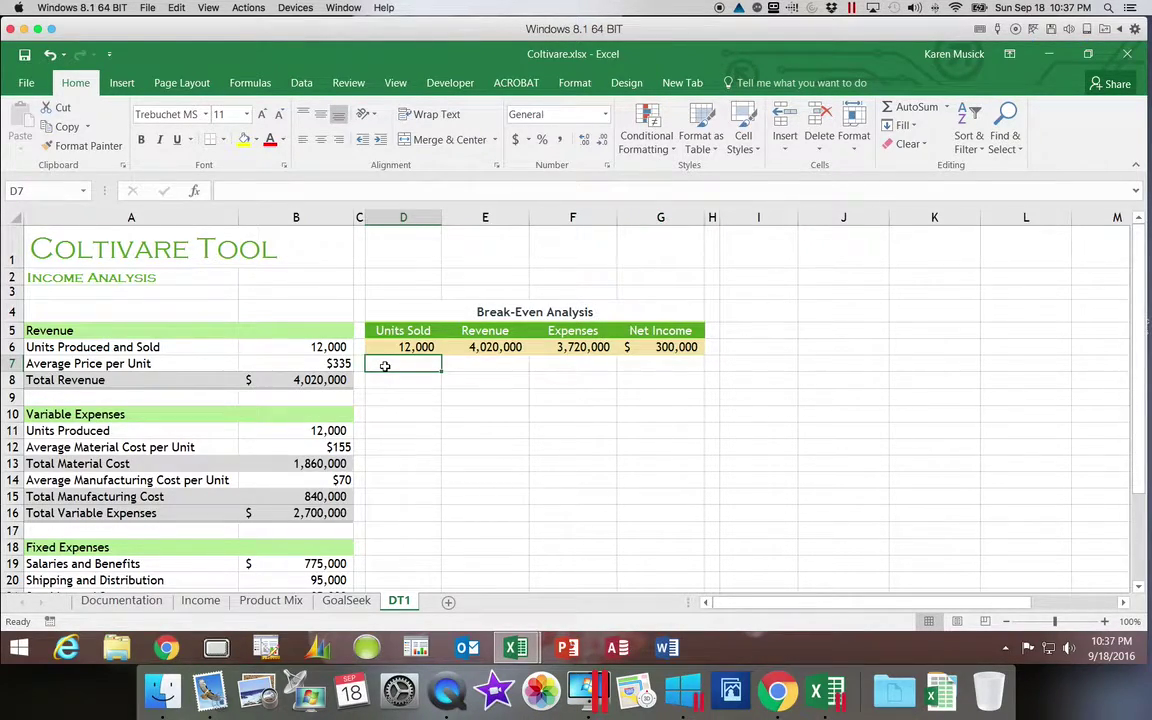
pyautogui.write('2000.')
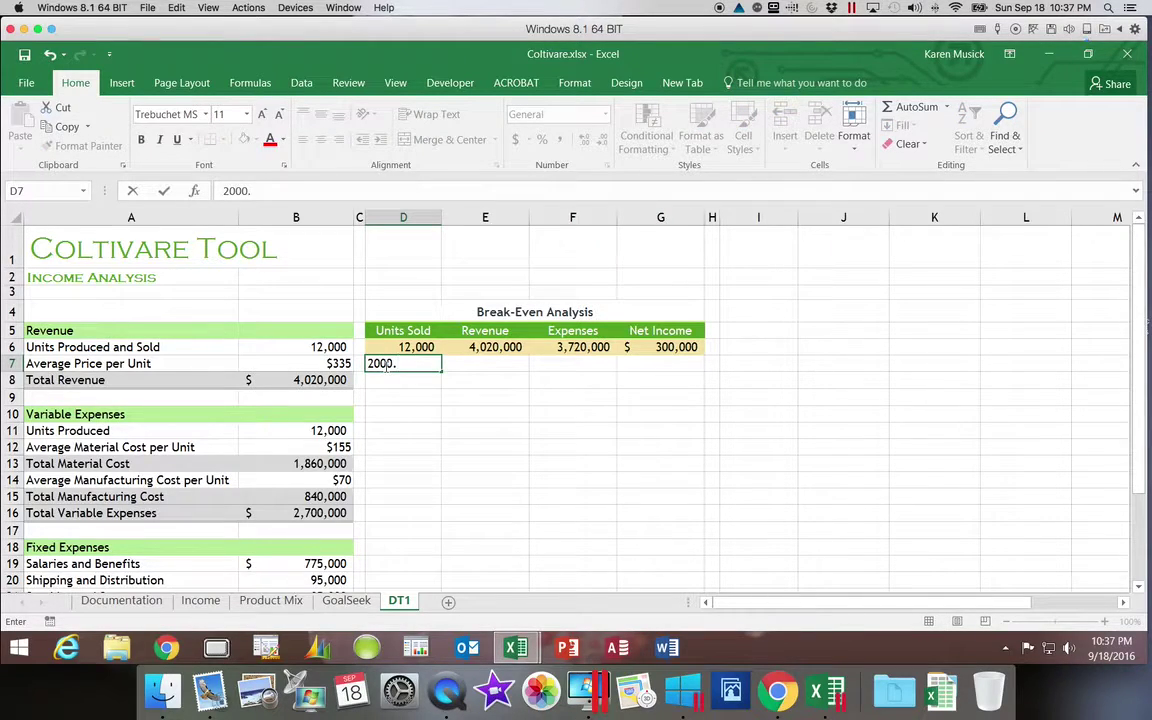
pyautogui.press('Return')
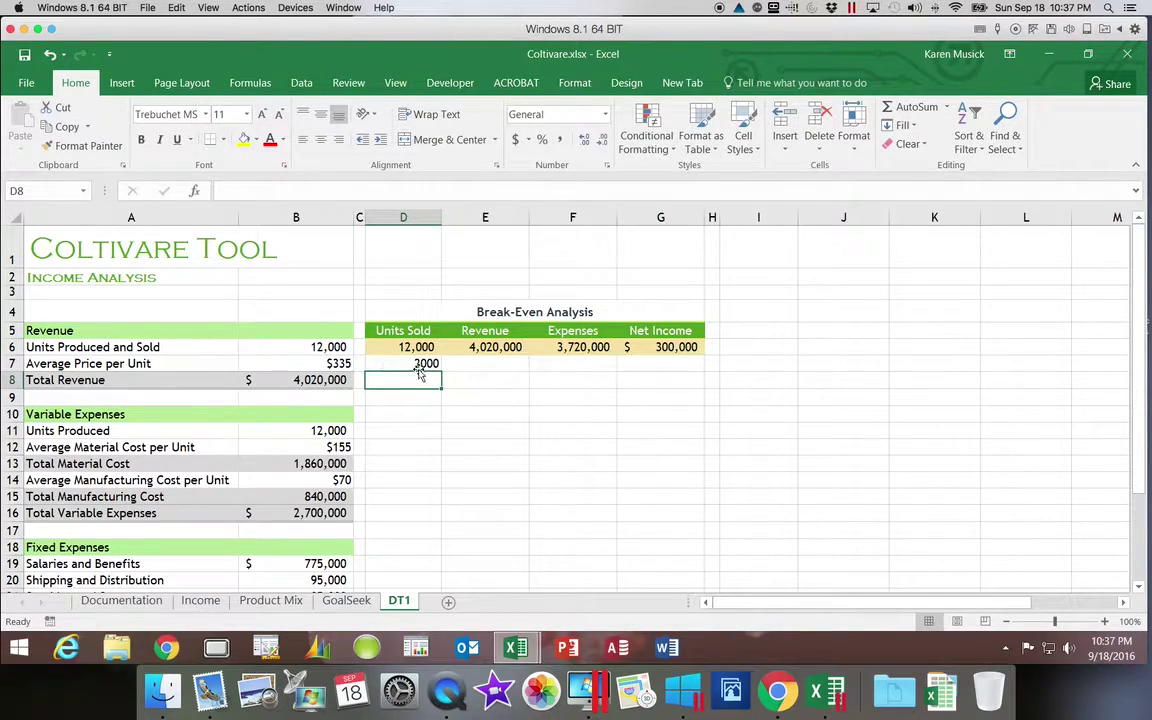
pyautogui.write('400')
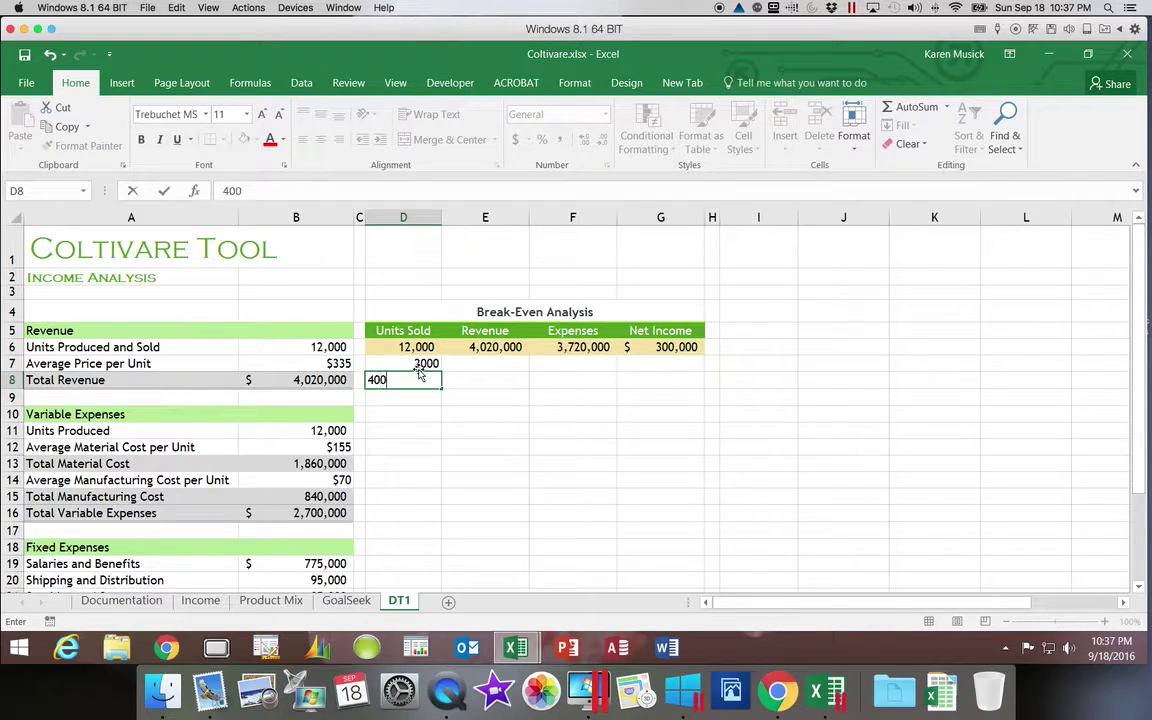
pyautogui.write('0')
pyautogui.press('Return')
pyautogui.moveTo(402, 363); pyautogui.dragTo(440, 500)
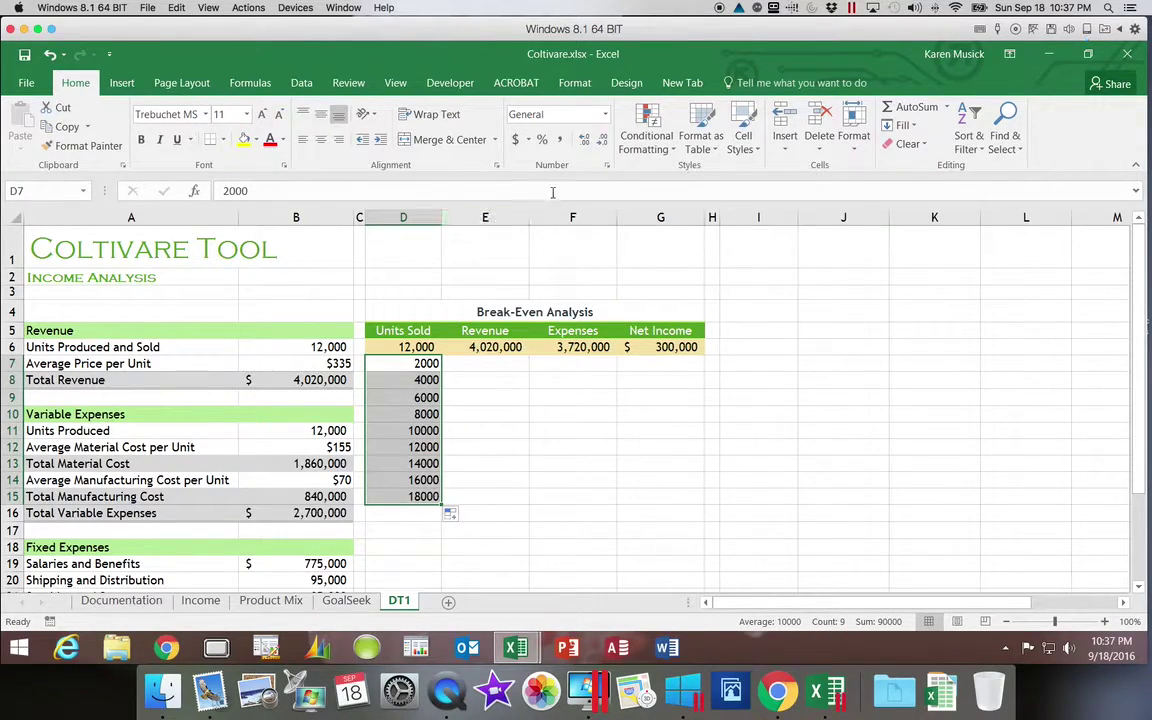
# Format Units Sold D7:D15 in Comma Style with no decimals.
pyautogui.click(561, 140)
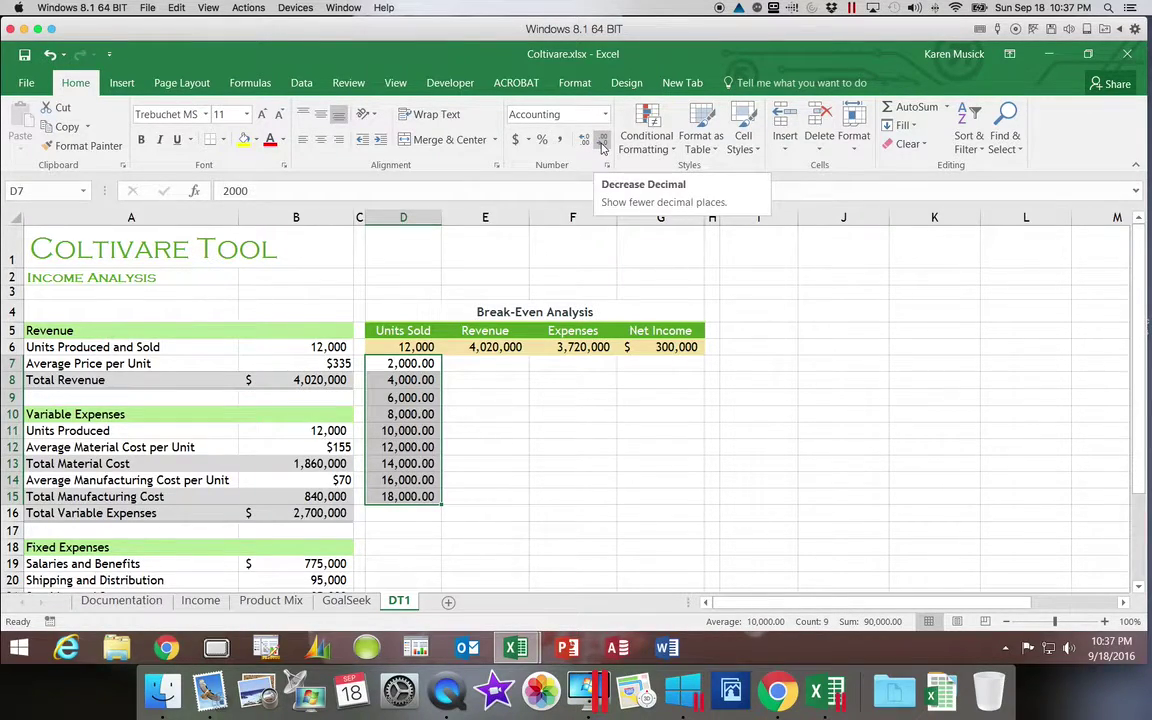
pyautogui.click(602, 145)
pyautogui.click(602, 145)
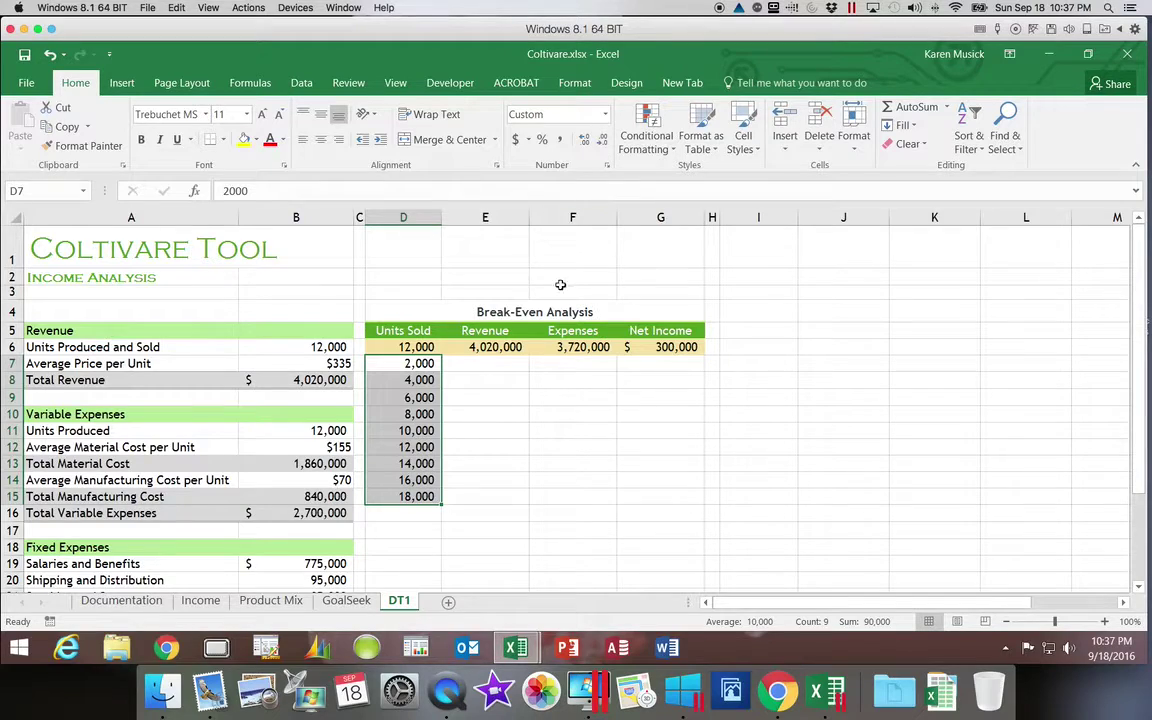
# Format E6:G15 as Accounting with no decimals and save the workbook.
pyautogui.moveTo(510, 362); pyautogui.dragTo(650, 491)
pyautogui.click(510, 352)
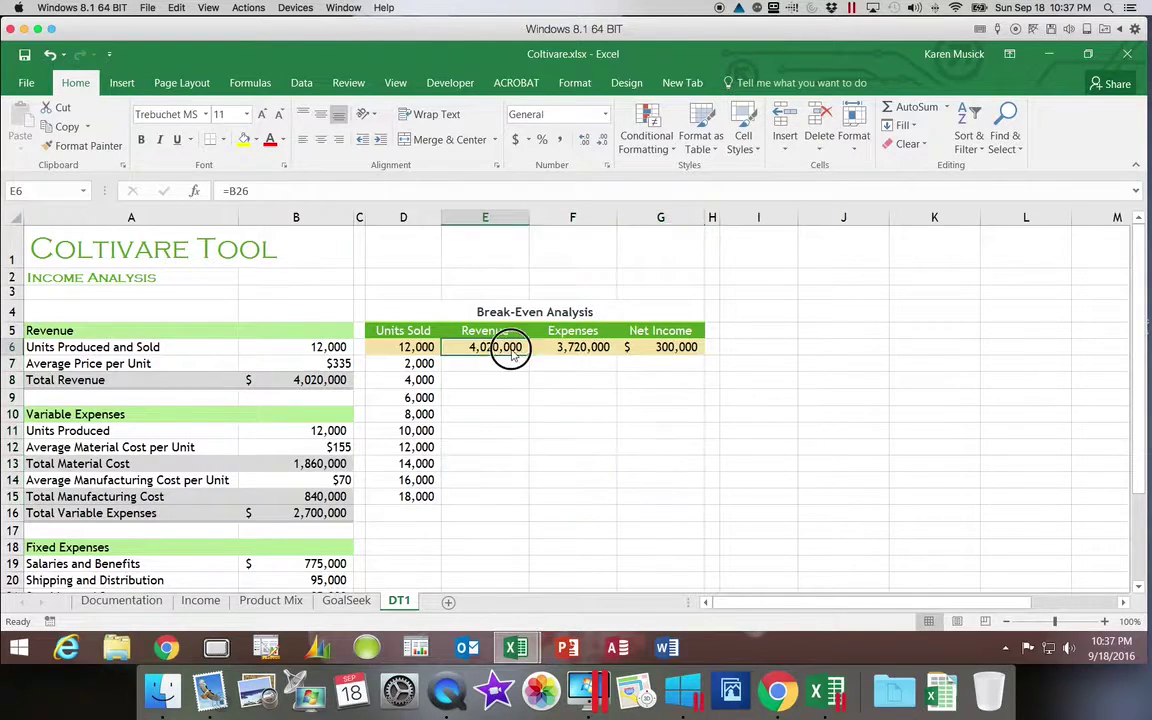
pyautogui.moveTo(511, 355); pyautogui.dragTo(680, 496)
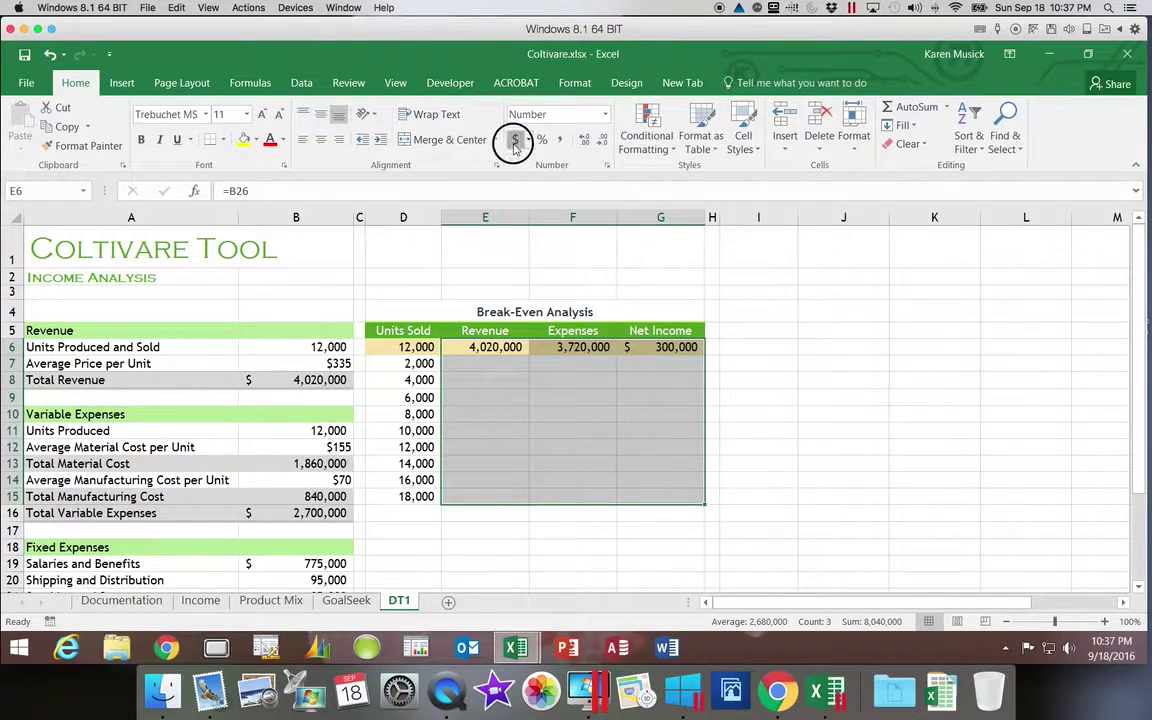
pyautogui.click(515, 139)
pyautogui.click(602, 141)
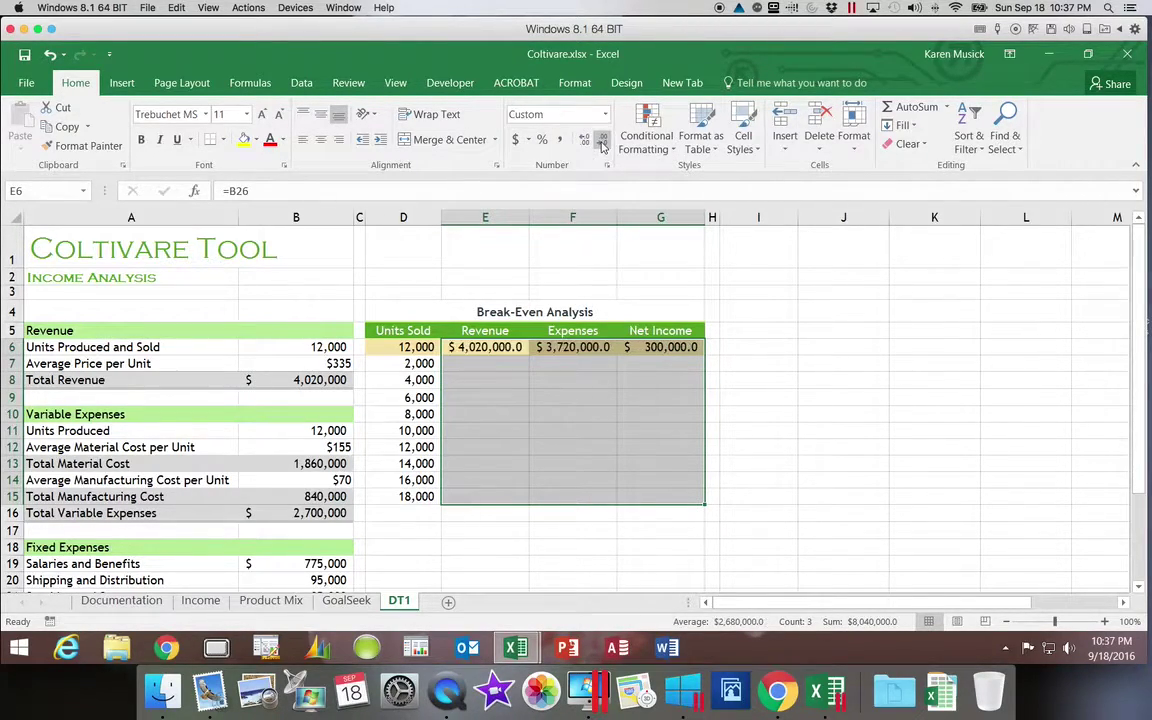
pyautogui.click(603, 141)
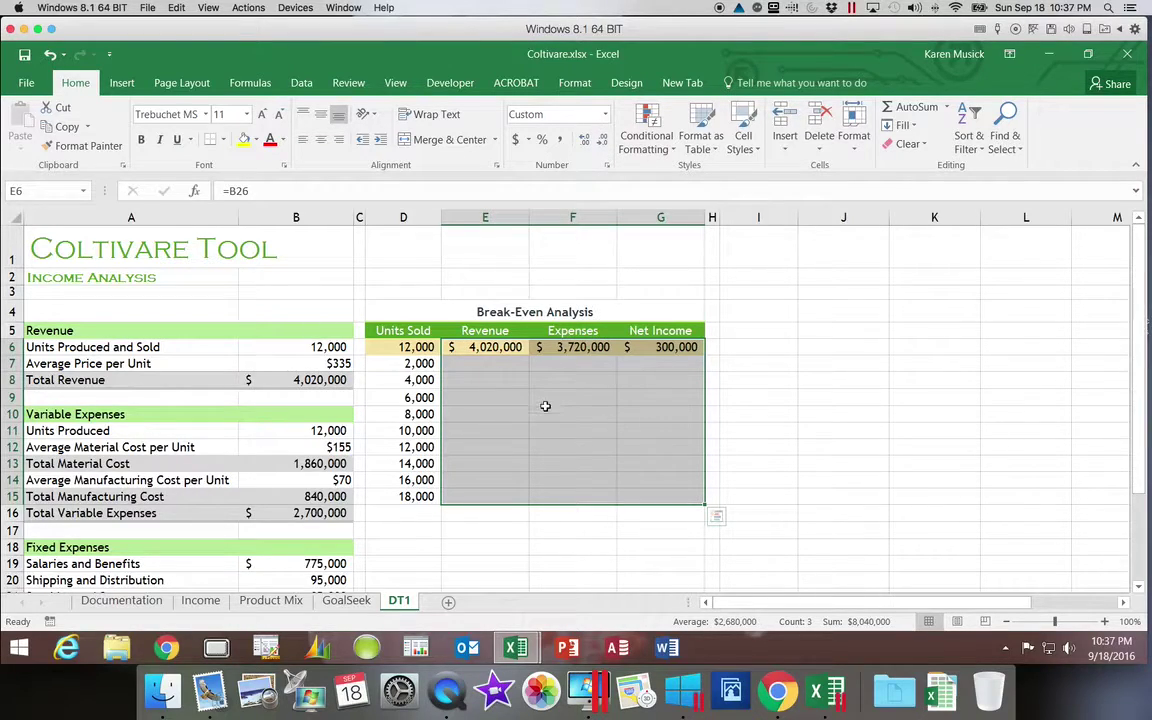
pyautogui.click(493, 372)
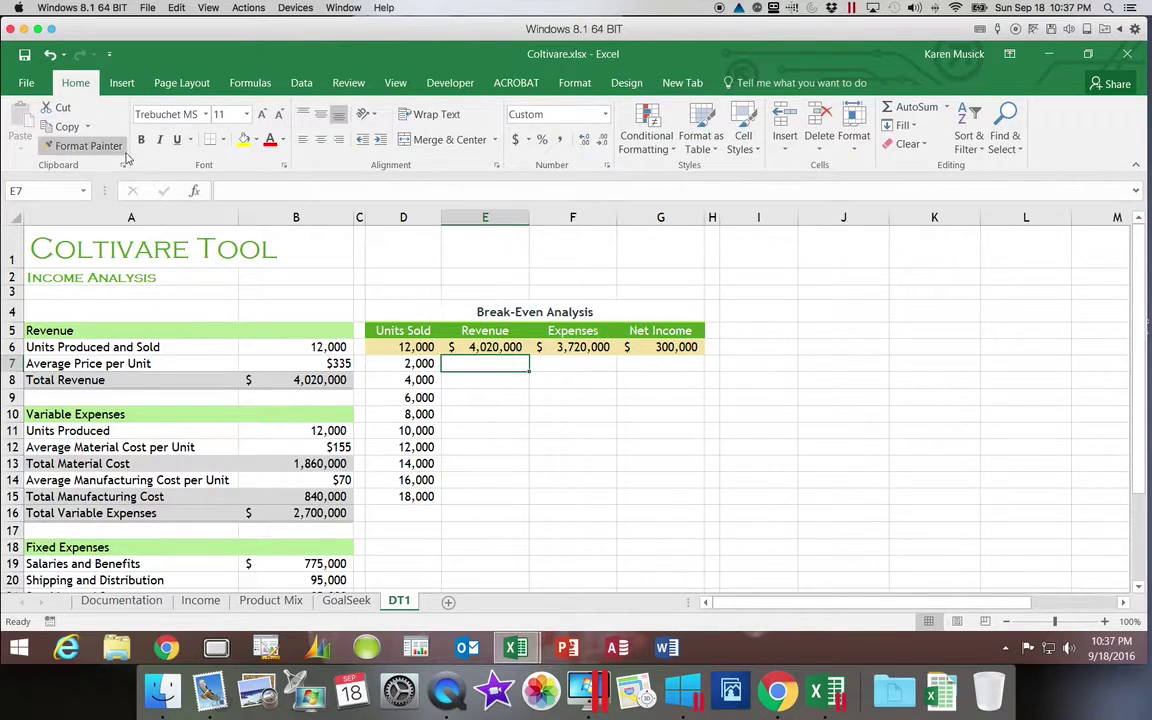
pyautogui.click(25, 58)
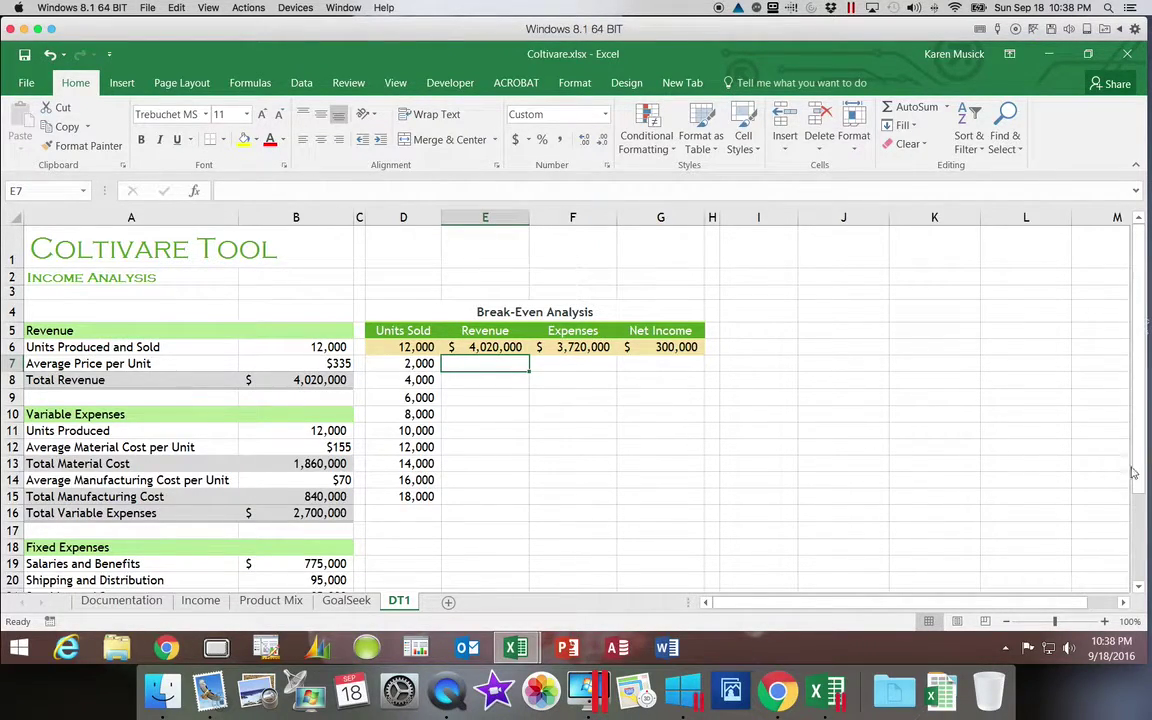
pyautogui.moveTo(1133, 477); pyautogui.dragTo(1134, 552)
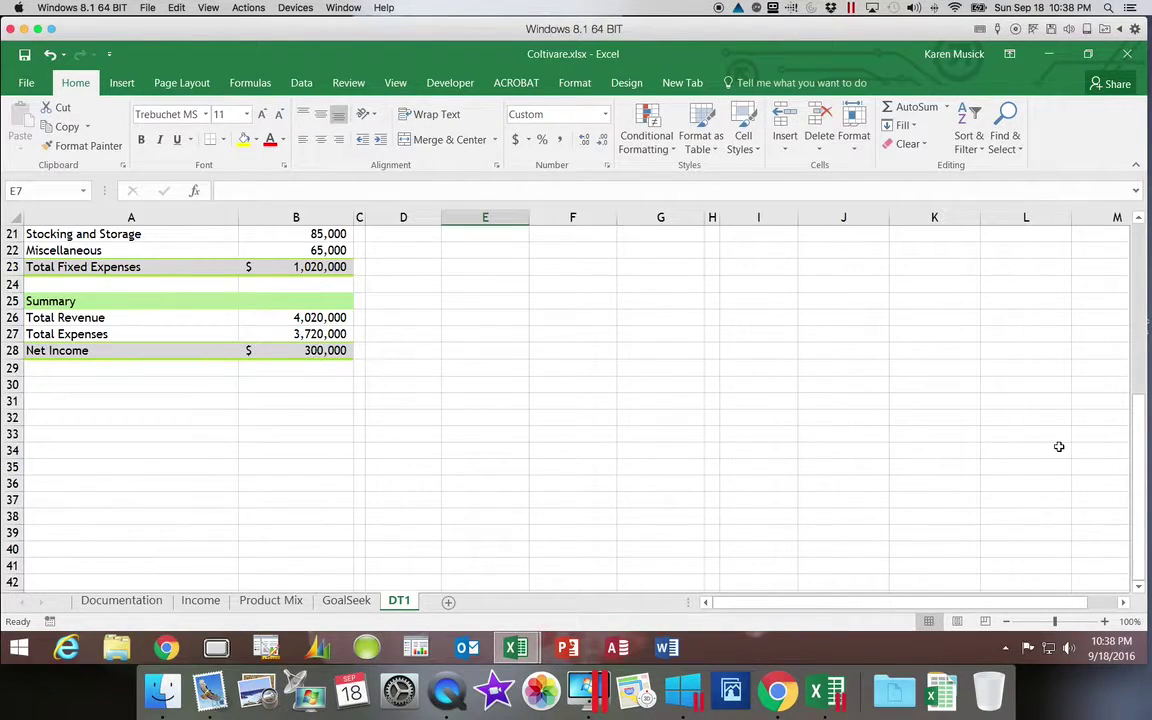
pyautogui.moveTo(1135, 489); pyautogui.dragTo(1136, 305)
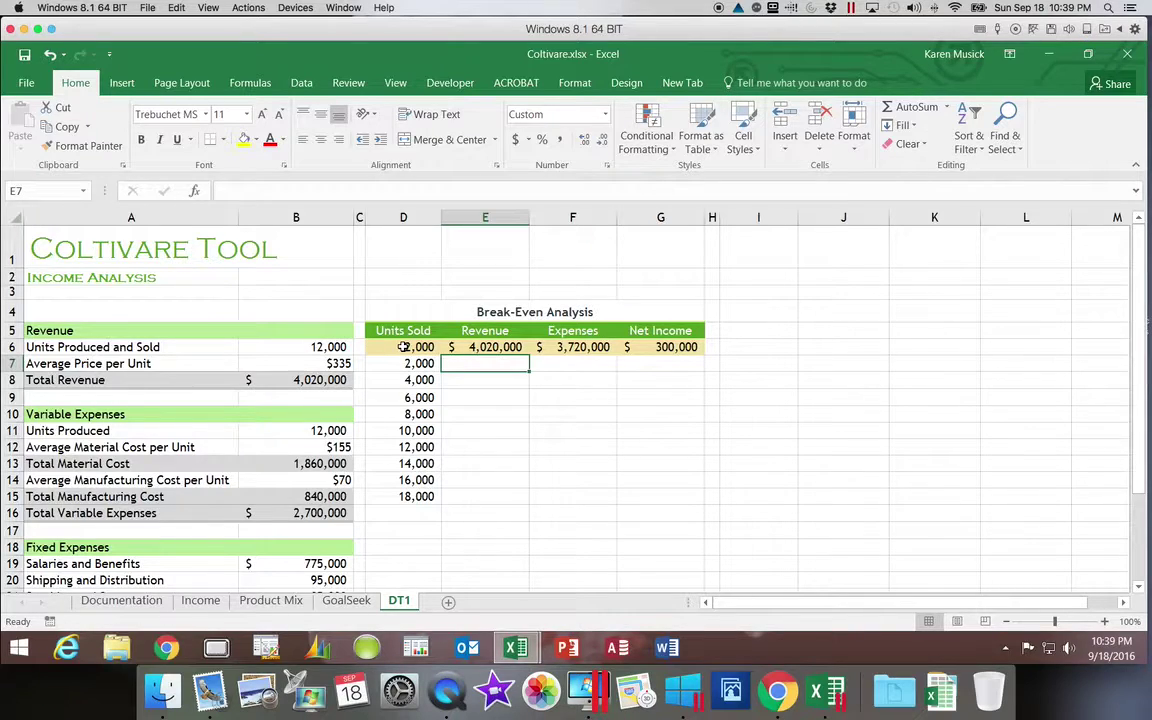
# Select the table range D6:G15 and bring up the Data ribbon.
pyautogui.moveTo(403, 347); pyautogui.dragTo(645, 497)
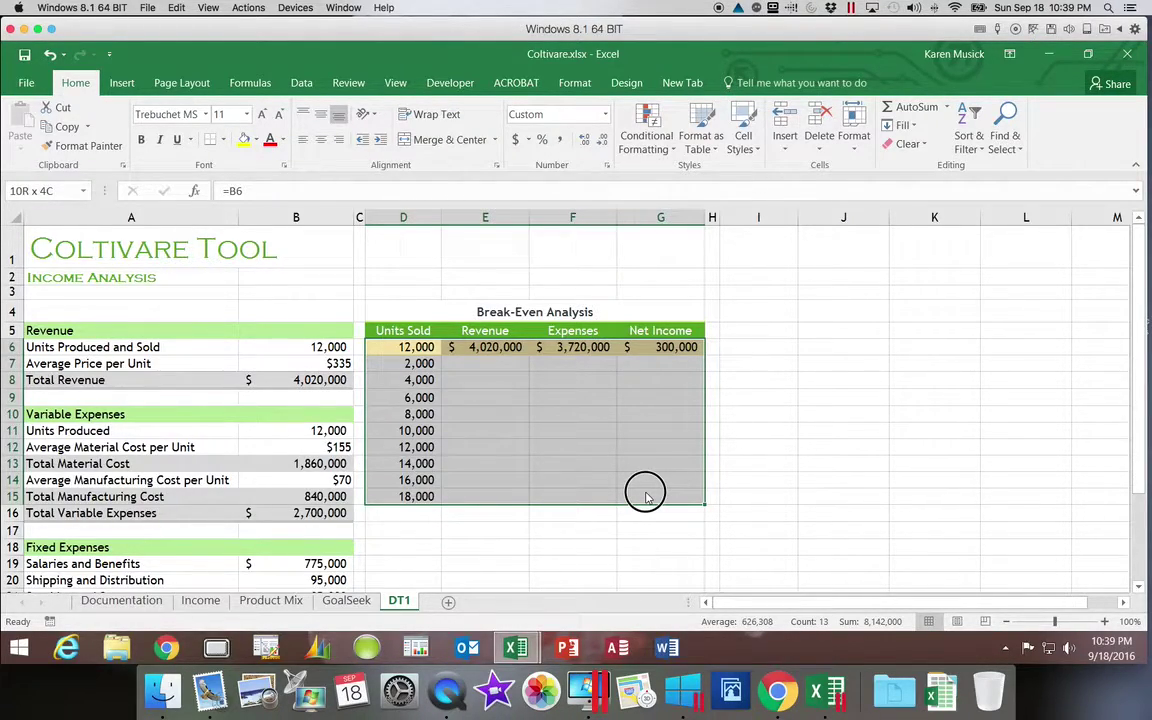
pyautogui.moveTo(645, 497); pyautogui.dragTo(642, 492)
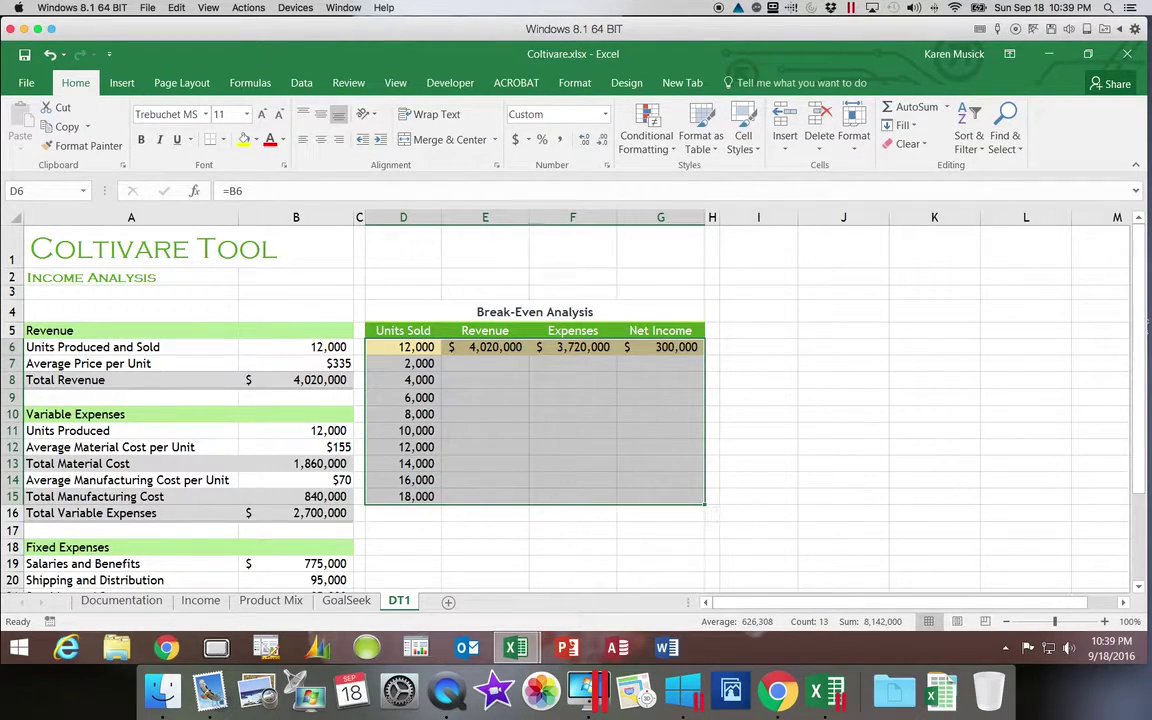
pyautogui.click(301, 82)
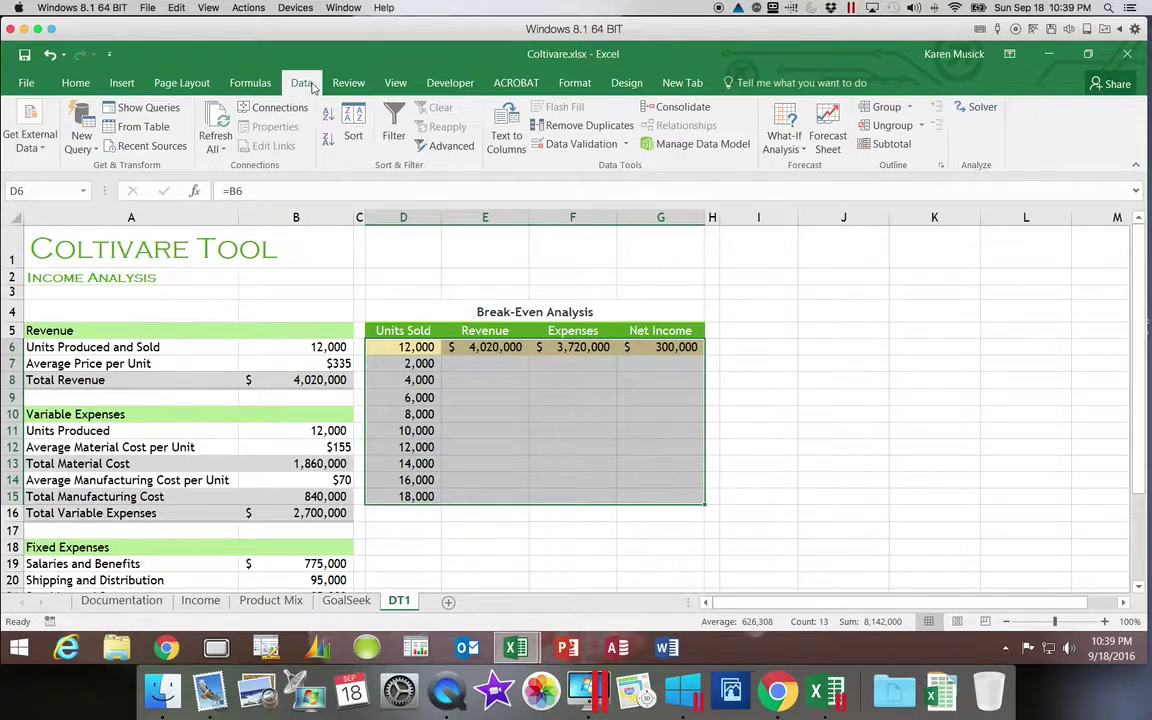
# Create a one-variable data table using $B$6 as the column input cell.
pyautogui.click(790, 150)
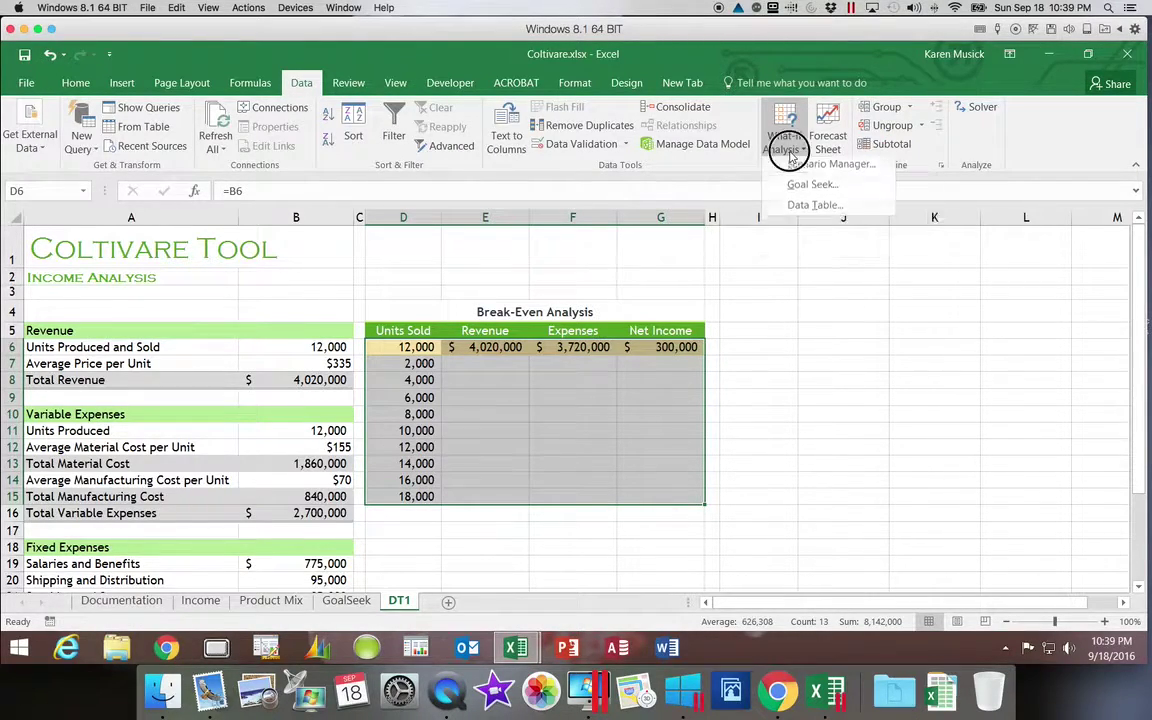
pyautogui.click(810, 209)
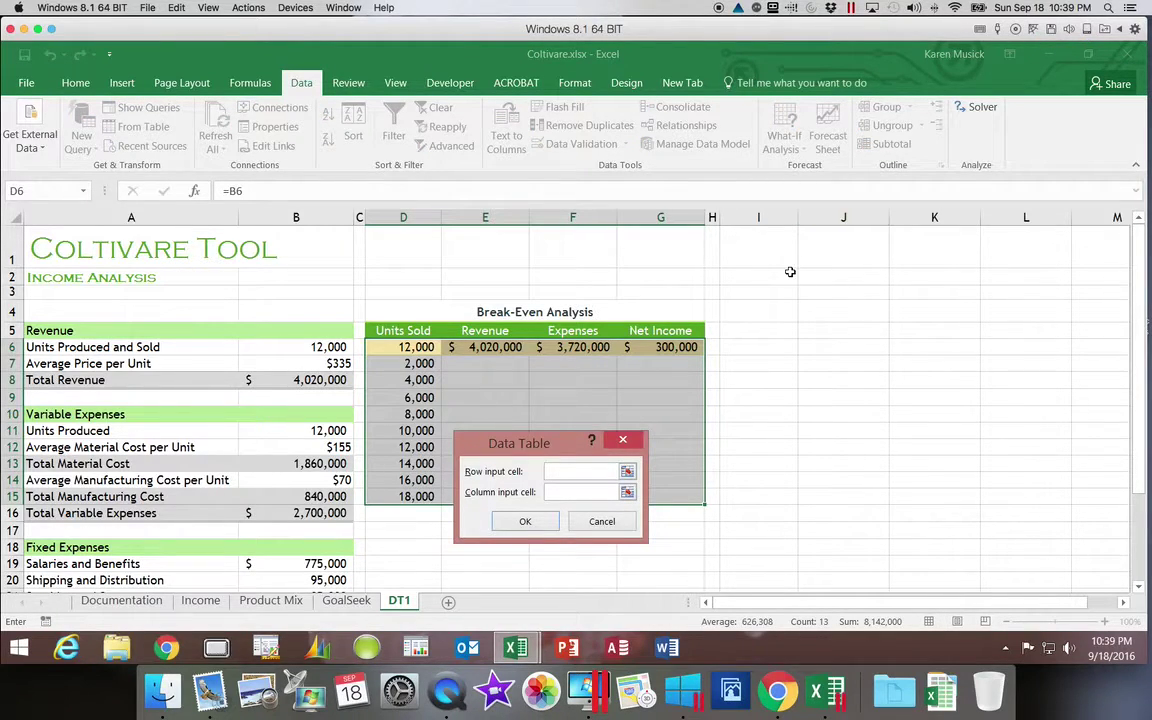
pyautogui.moveTo(555, 441); pyautogui.dragTo(600, 383)
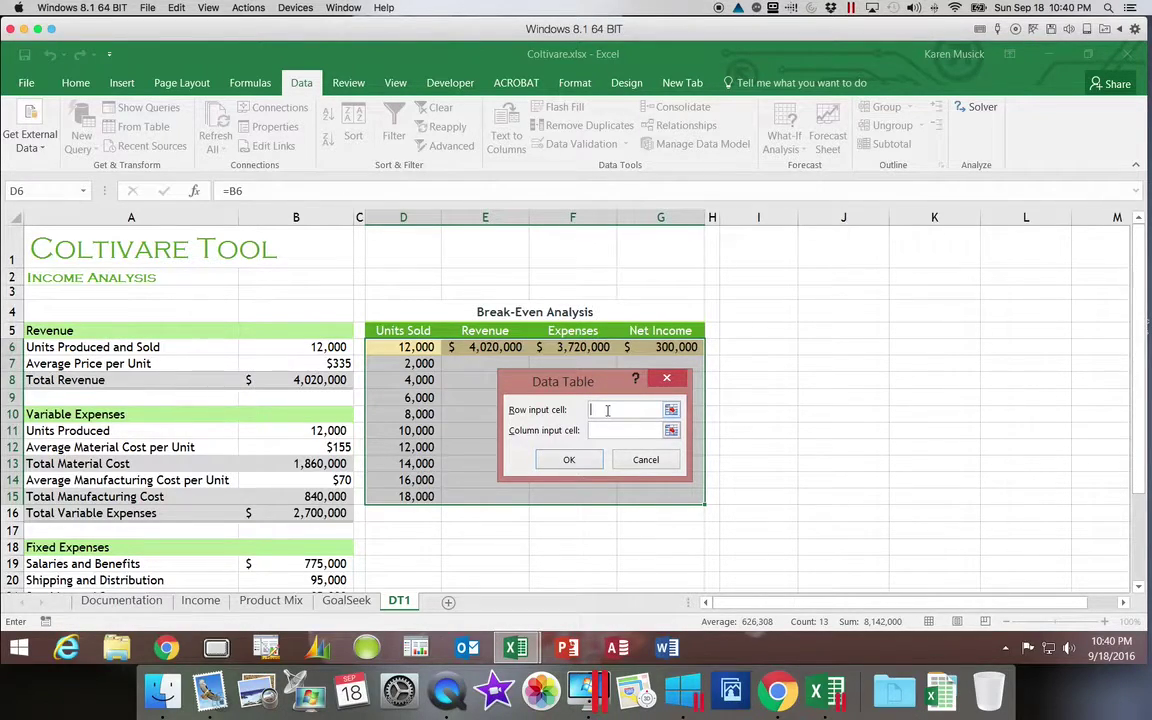
pyautogui.click(595, 434)
pyautogui.click(309, 347)
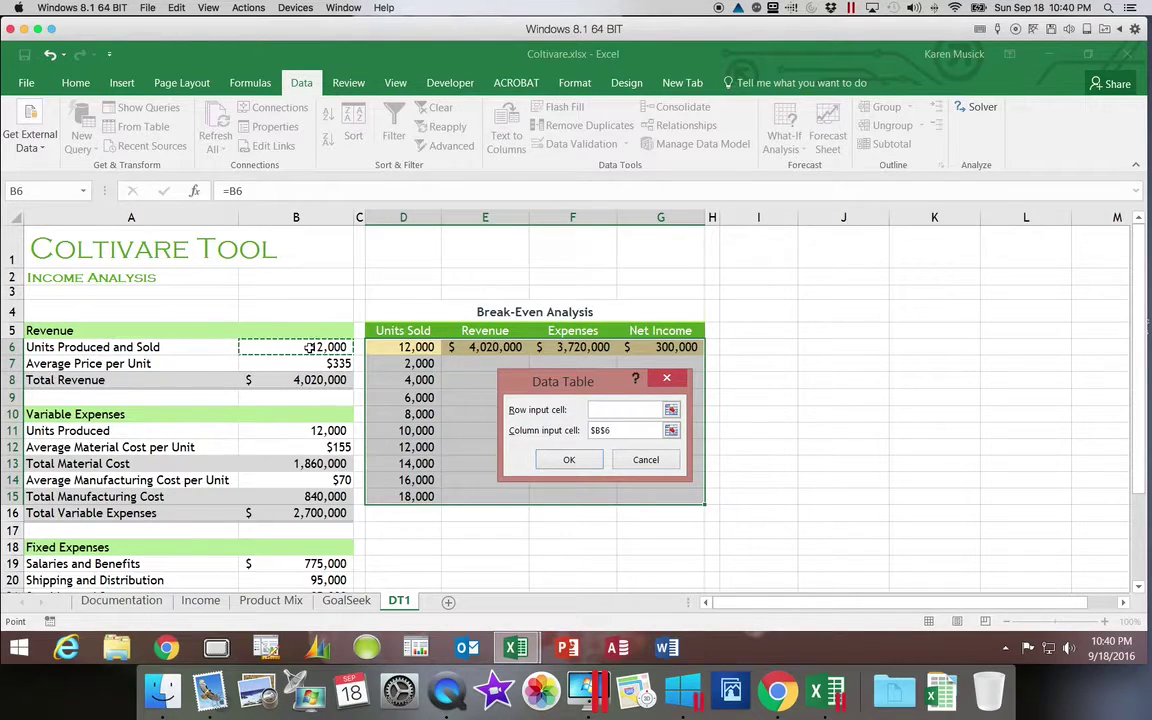
pyautogui.click(569, 459)
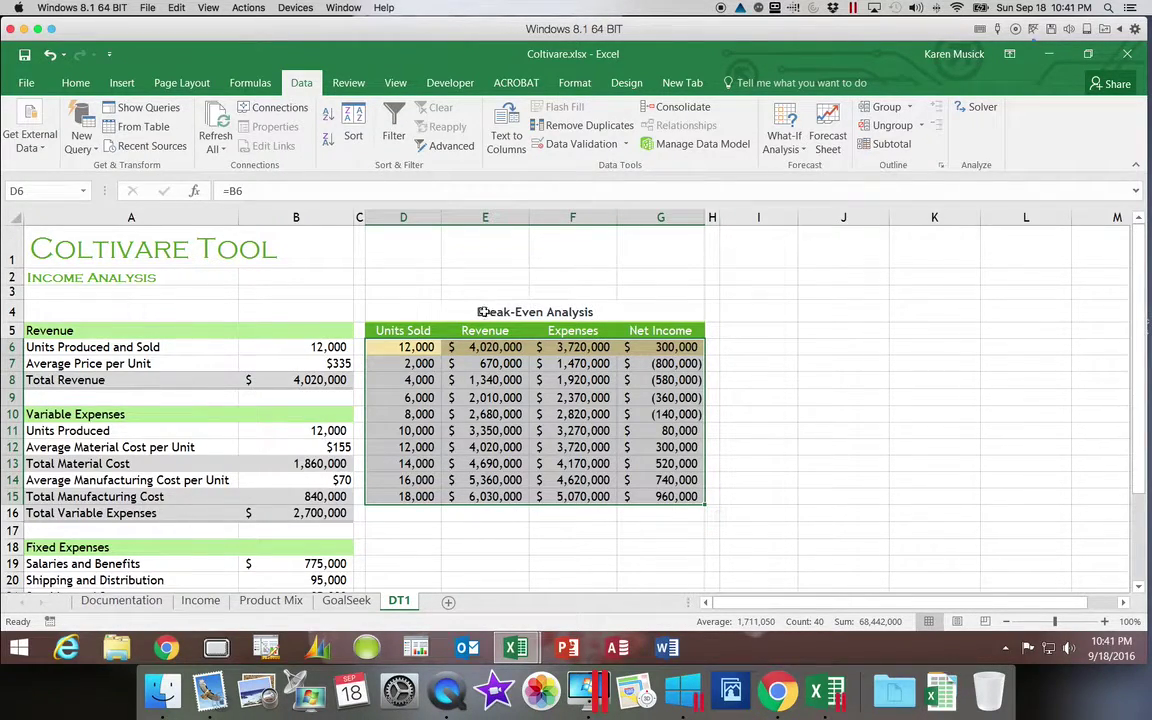
# Insert a Scatter with Straight Lines chart from D5:F15 plotting Revenue and Expenses.
pyautogui.moveTo(418, 330)
pyautogui.mouseDown()
pyautogui.moveTo(488, 312)
pyautogui.moveTo(653, 337)
pyautogui.moveTo(652, 494)
pyautogui.mouseUp()
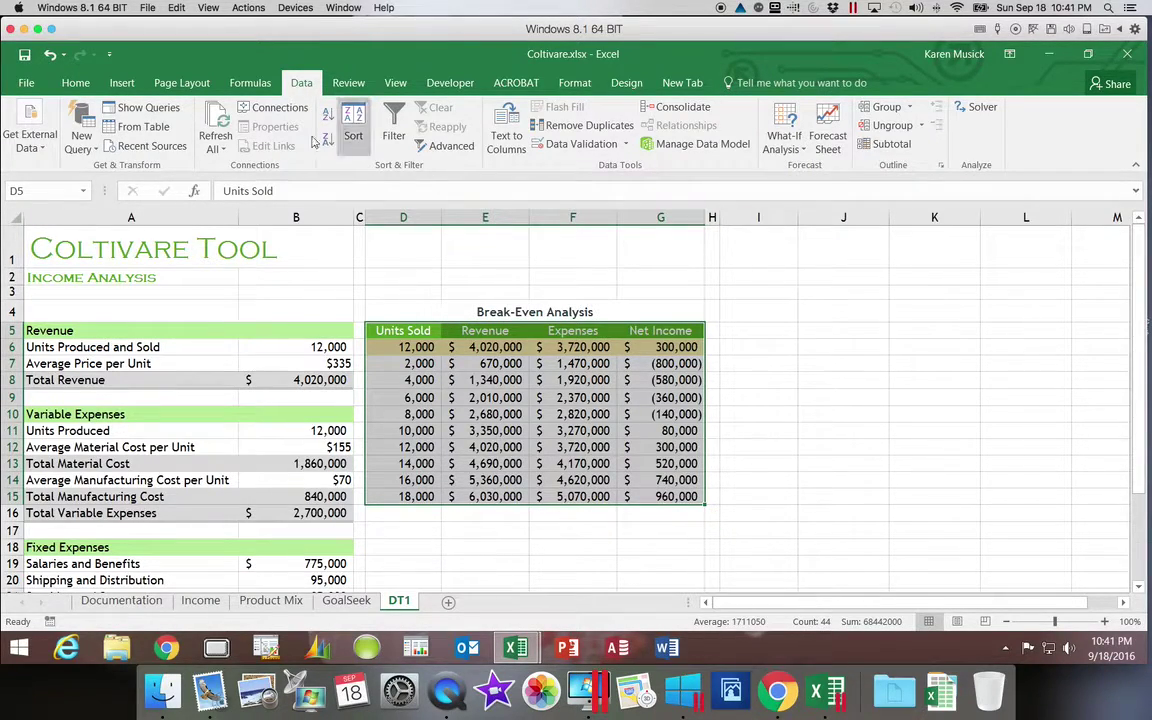
pyautogui.click(121, 83)
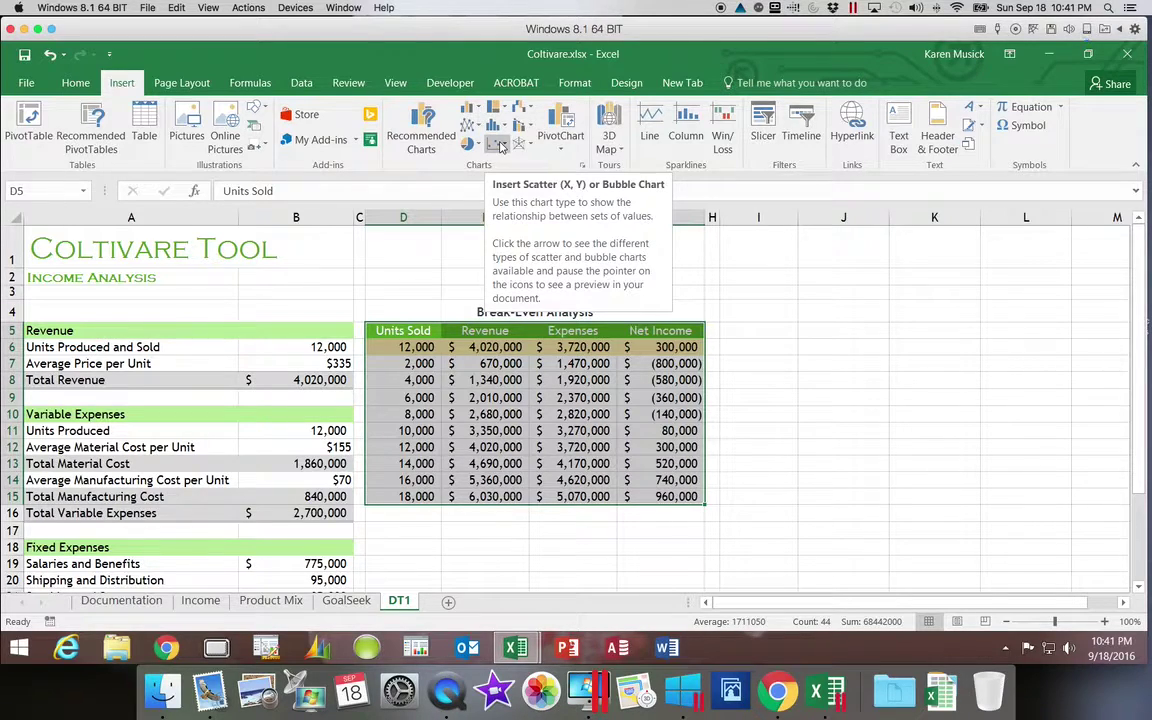
pyautogui.click(505, 146)
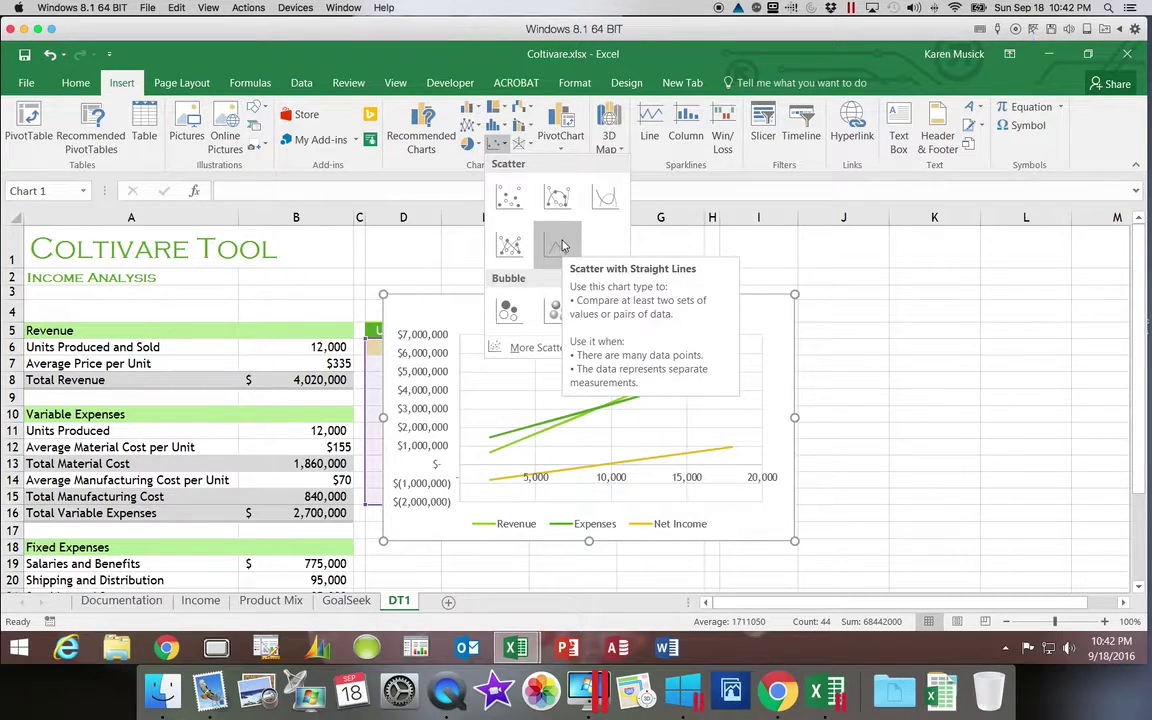
pyautogui.click(478, 550)
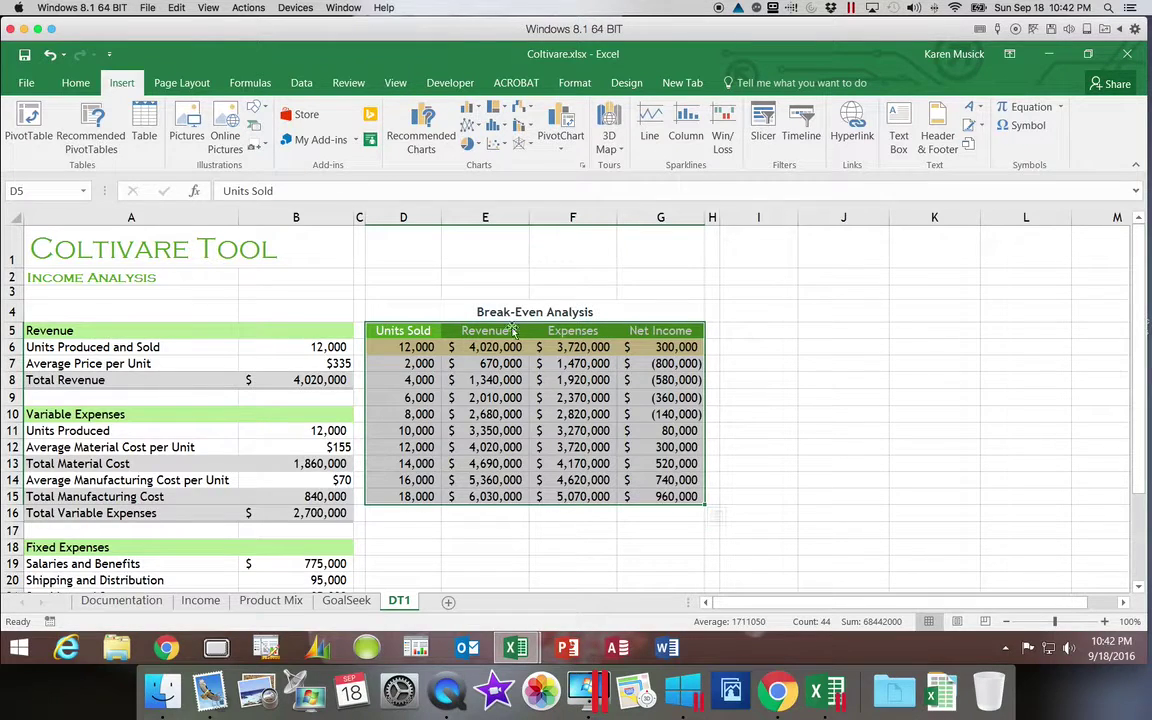
pyautogui.moveTo(400, 330); pyautogui.dragTo(557, 496)
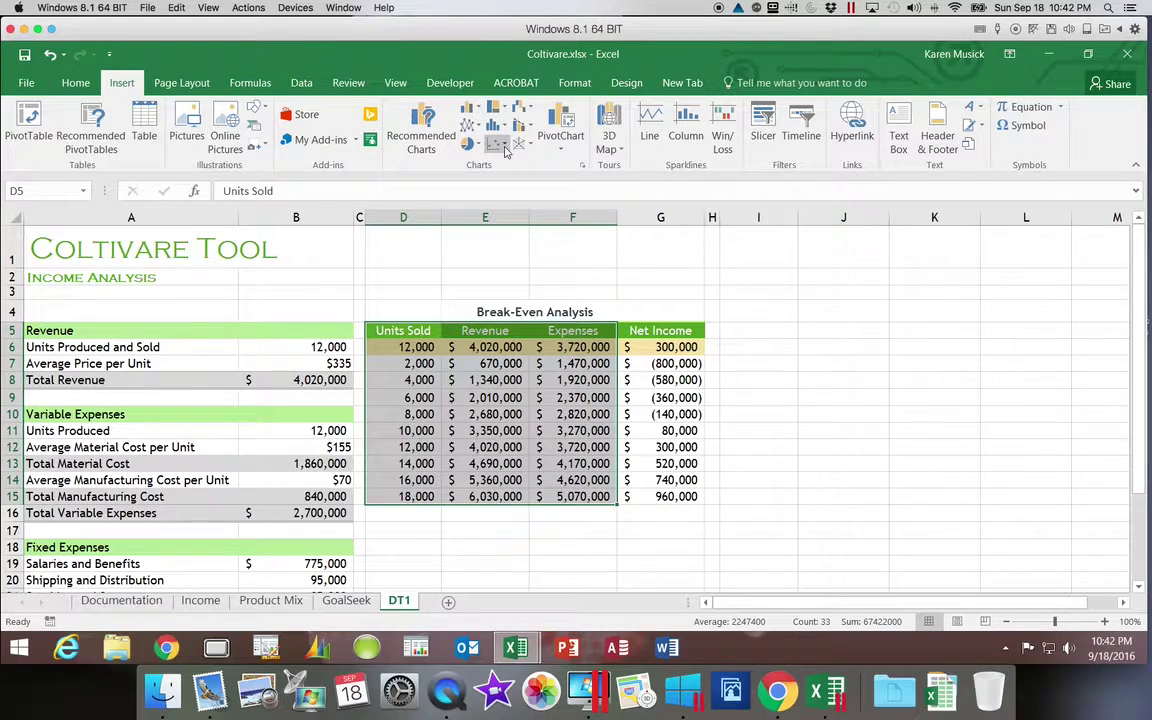
pyautogui.click(503, 146)
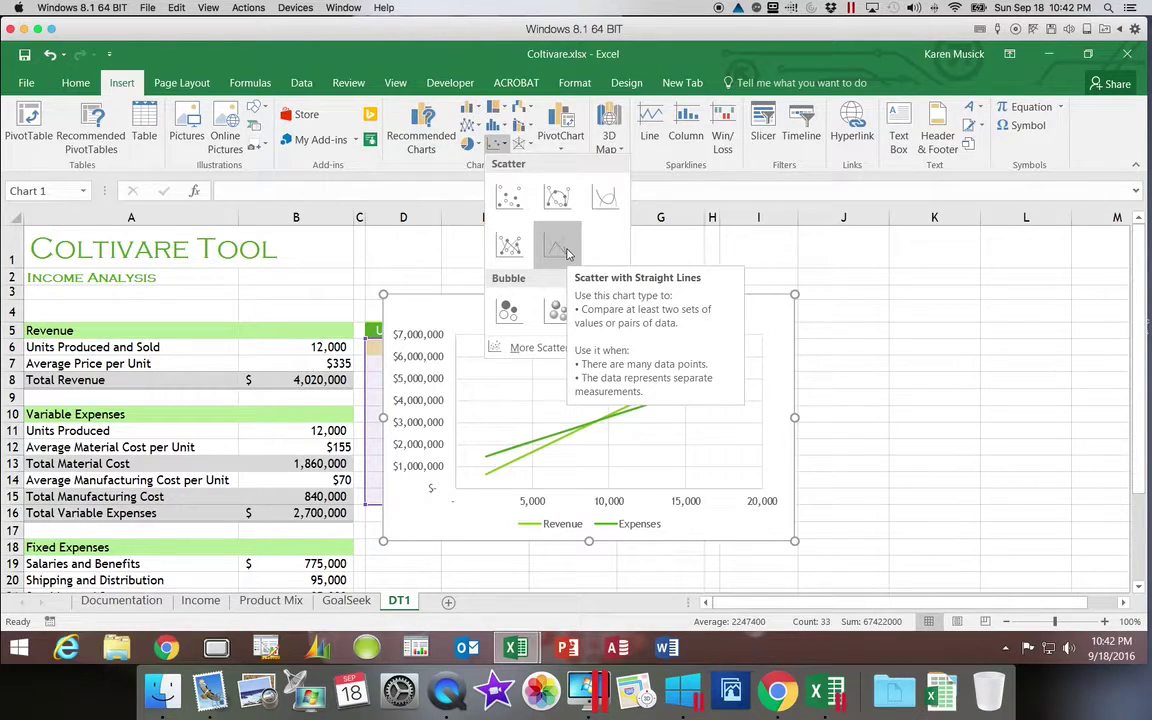
pyautogui.click(557, 247)
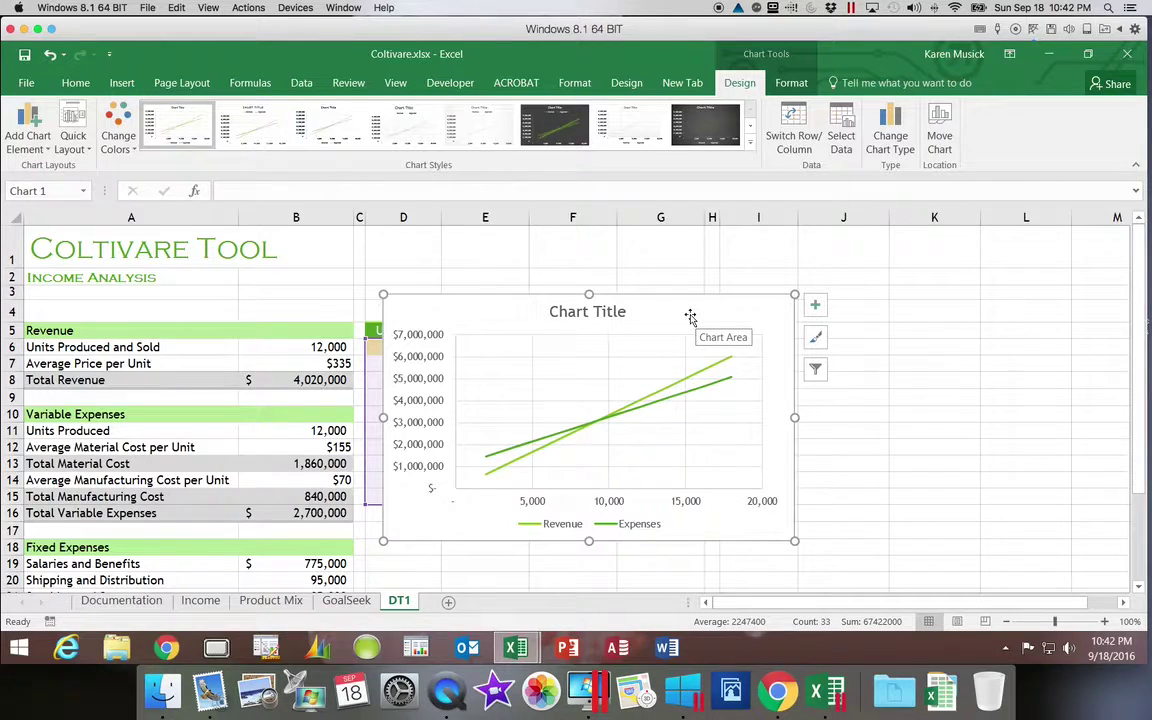
# Move the chart below the Break-Even Analysis table and shrink it to span roughly columns D to G.
pyautogui.moveTo(681, 314); pyautogui.dragTo(675, 538)
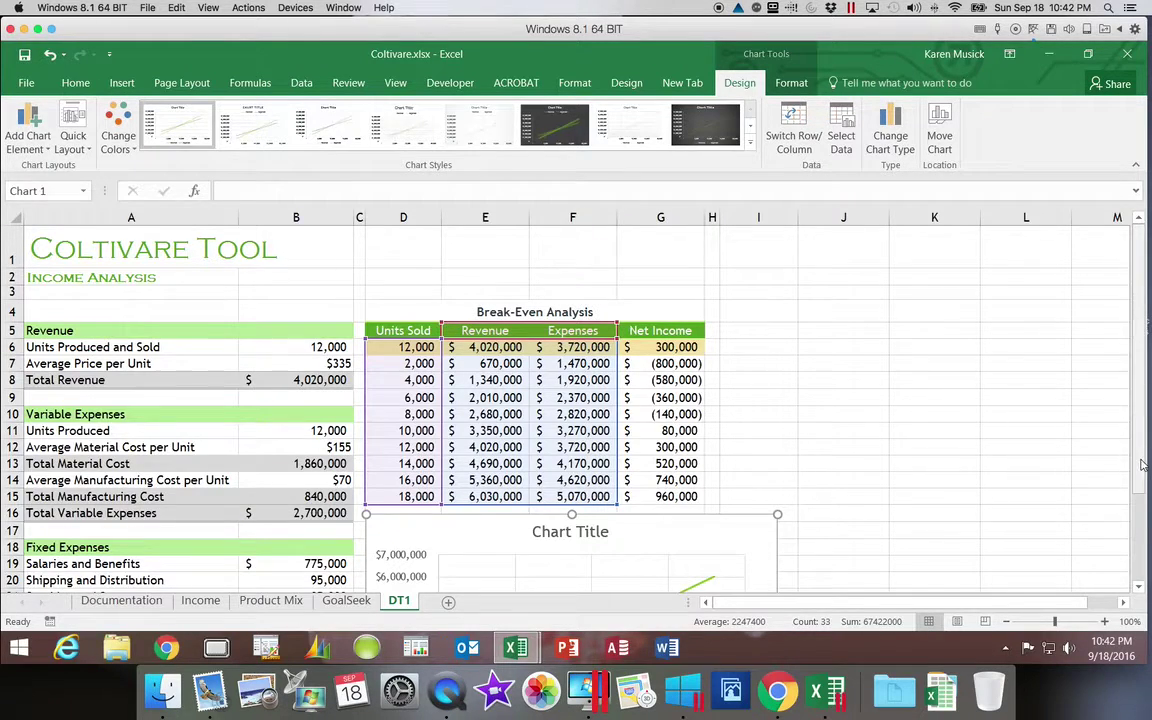
pyautogui.moveTo(1136, 466); pyautogui.dragTo(1138, 583)
pyautogui.scroll(-4, 1138, 583)
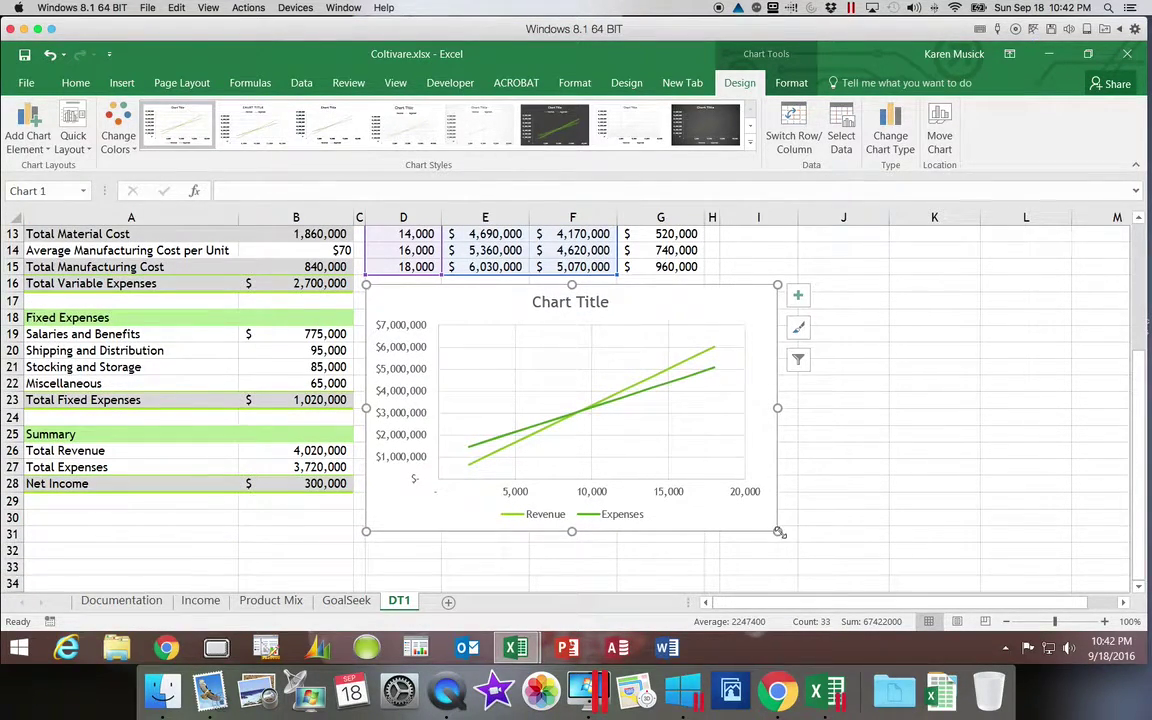
pyautogui.moveTo(777, 531); pyautogui.dragTo(705, 496)
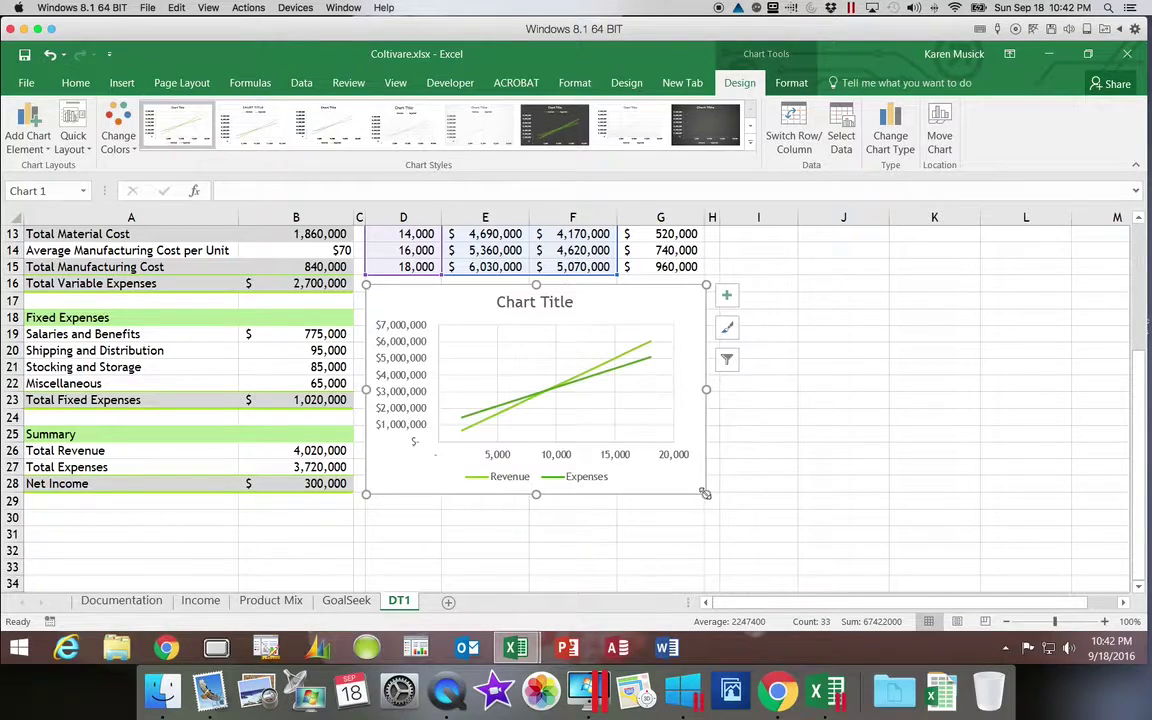
pyautogui.click(793, 84)
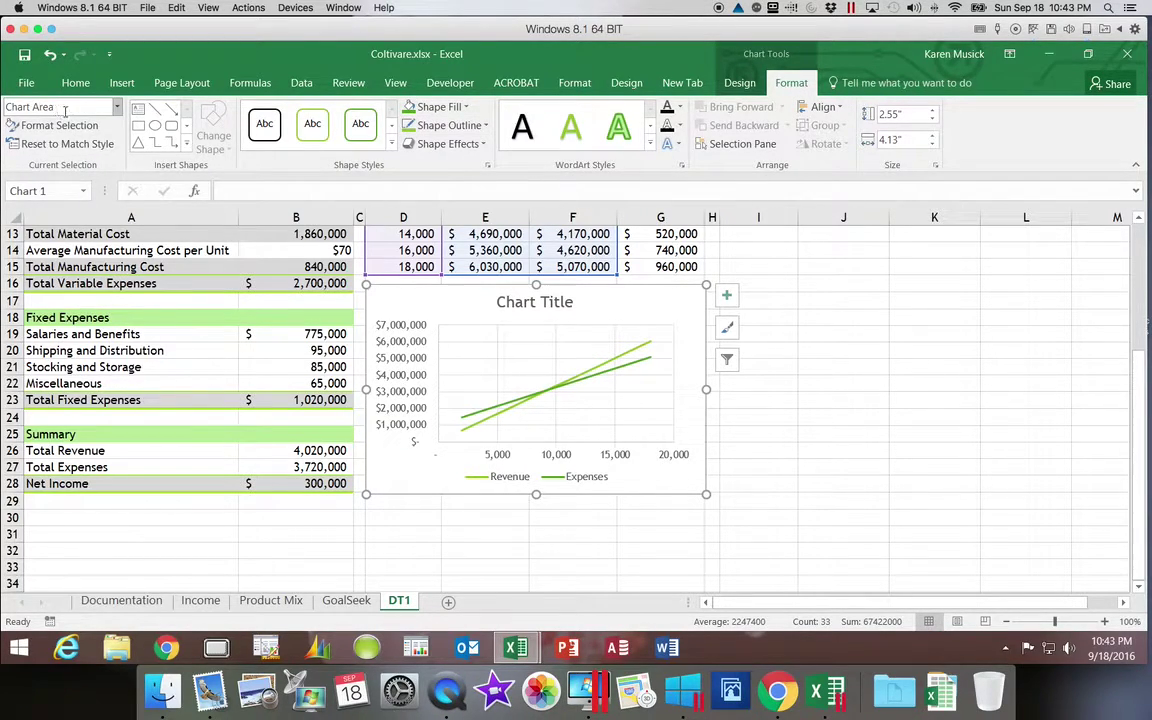
# Fill the chart area with Gray-25%, Background 2, leaving the plot area white.
pyautogui.click(464, 107)
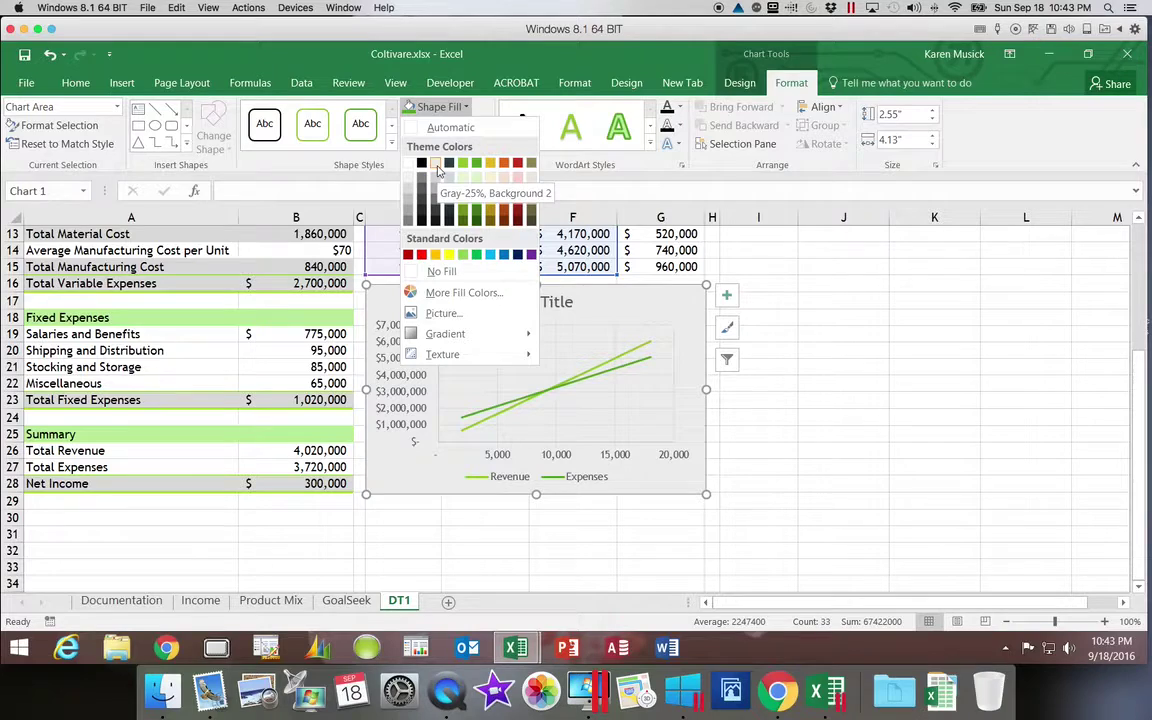
pyautogui.click(436, 166)
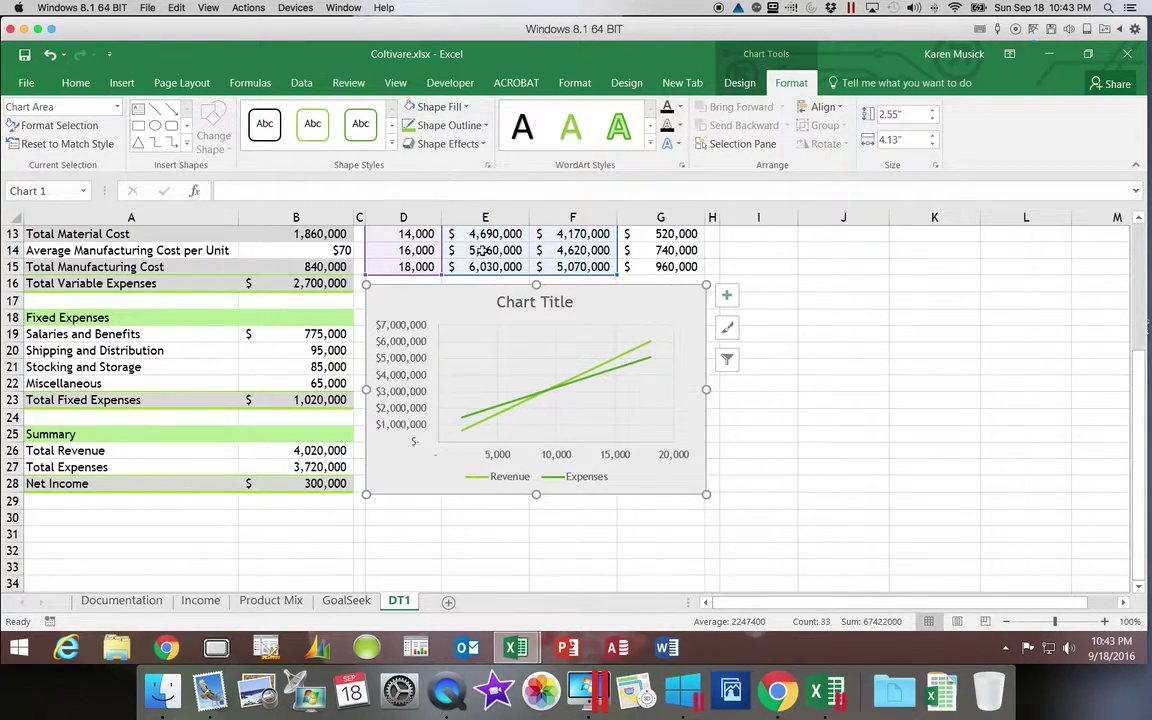
pyautogui.click(521, 337)
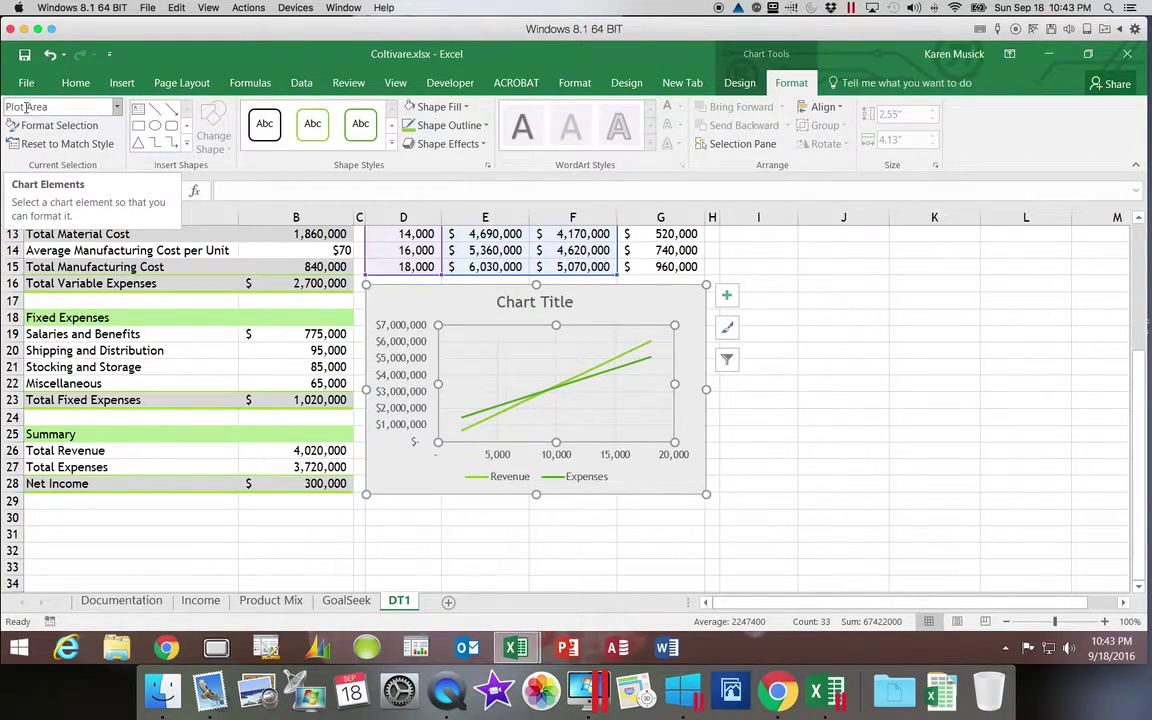
pyautogui.click(422, 106)
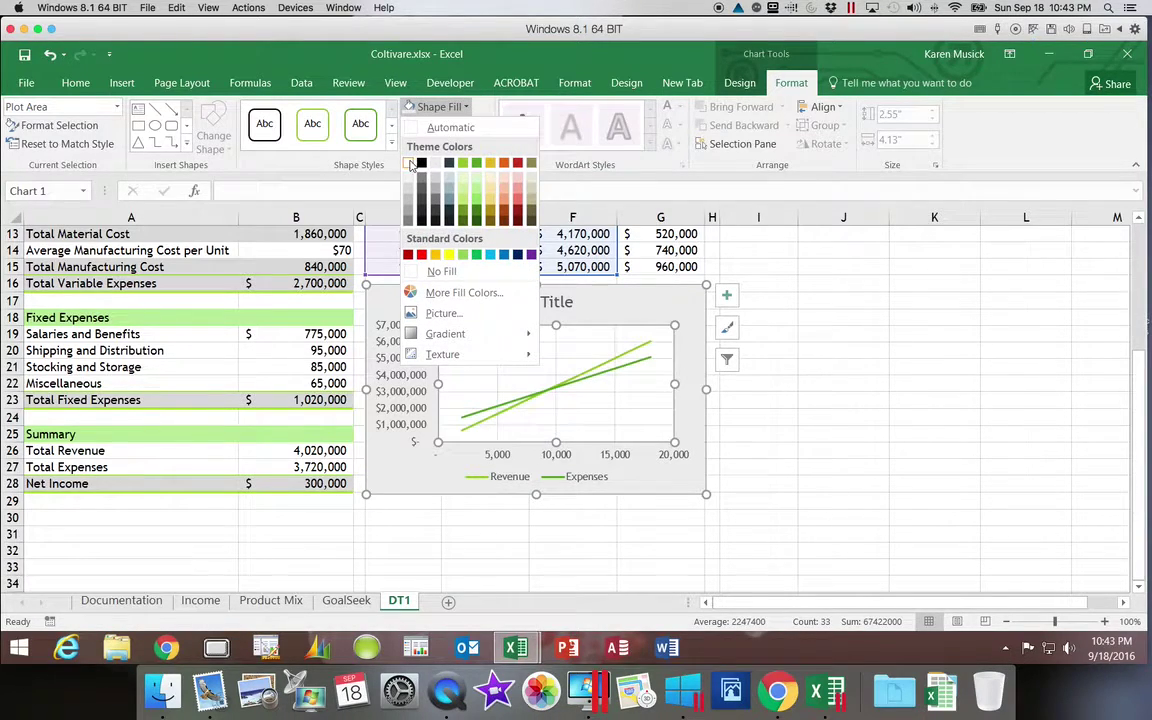
pyautogui.click(410, 165)
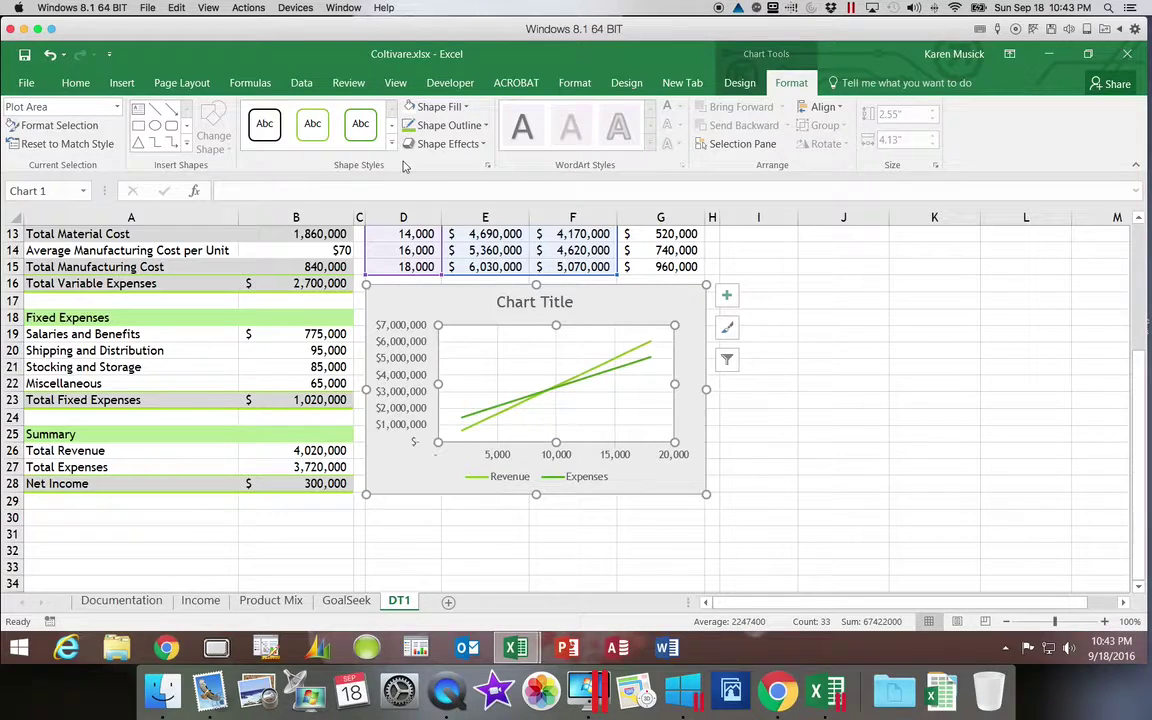
# Apply the third Colorful chart palette so Revenue is green and Expenses orange.
pyautogui.click(728, 330)
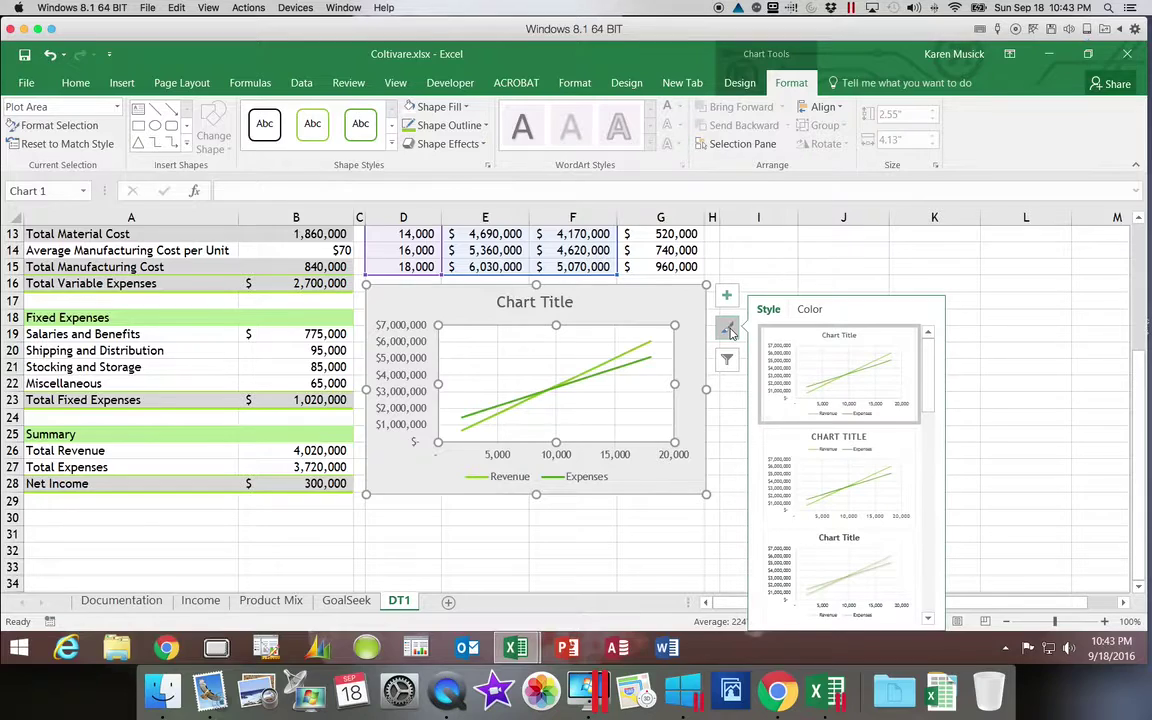
pyautogui.click(812, 312)
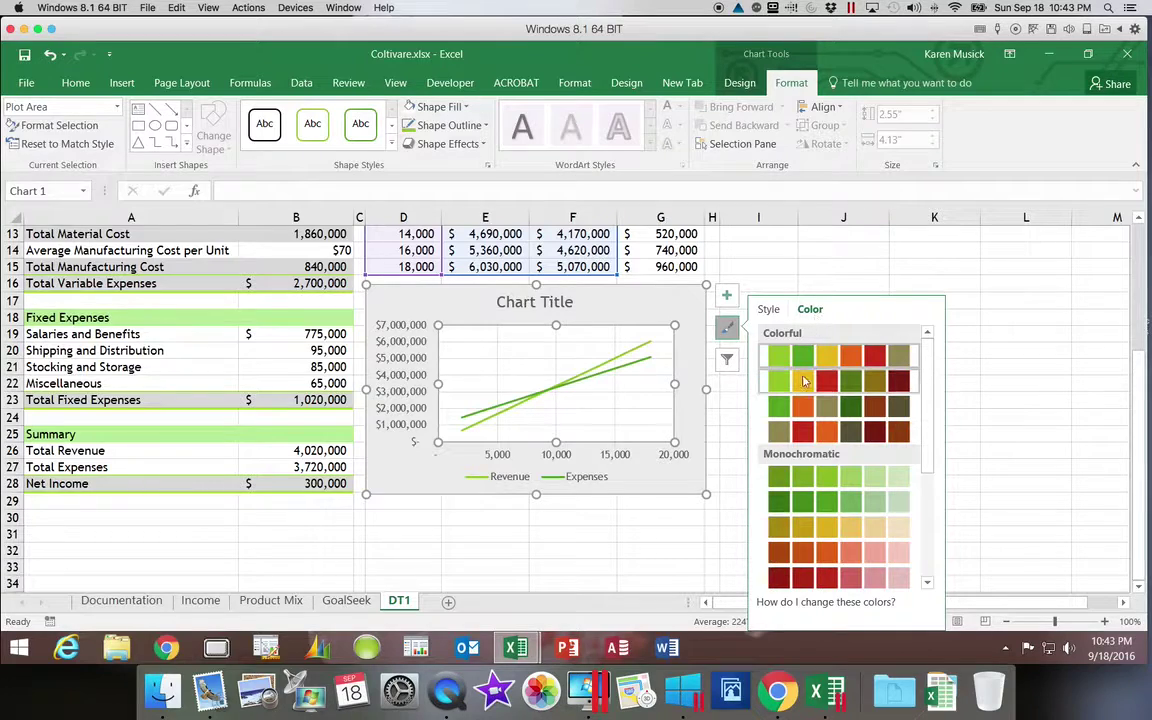
pyautogui.click(806, 412)
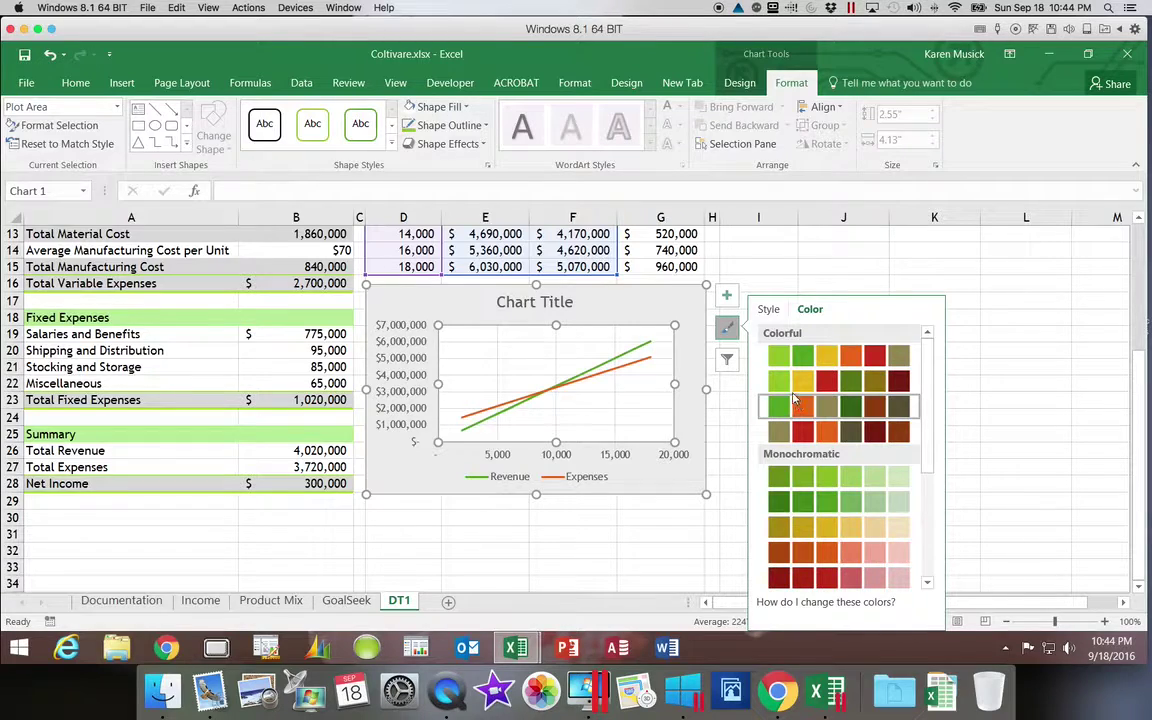
pyautogui.click(779, 255)
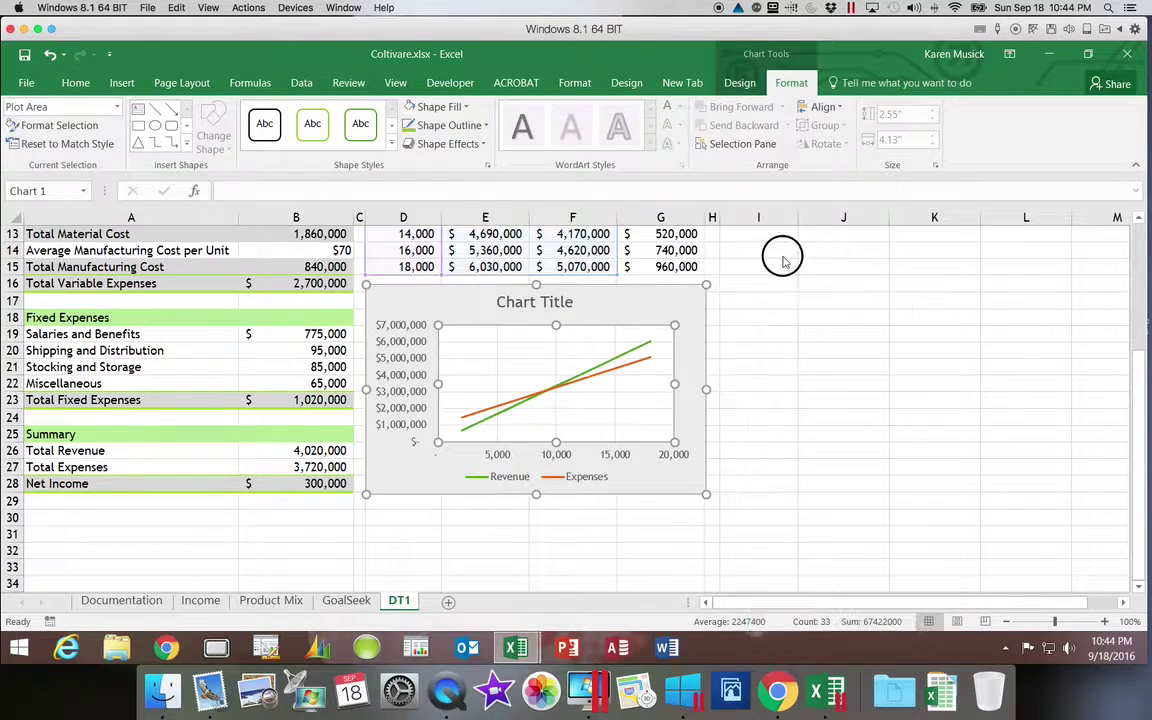
pyautogui.click(779, 255)
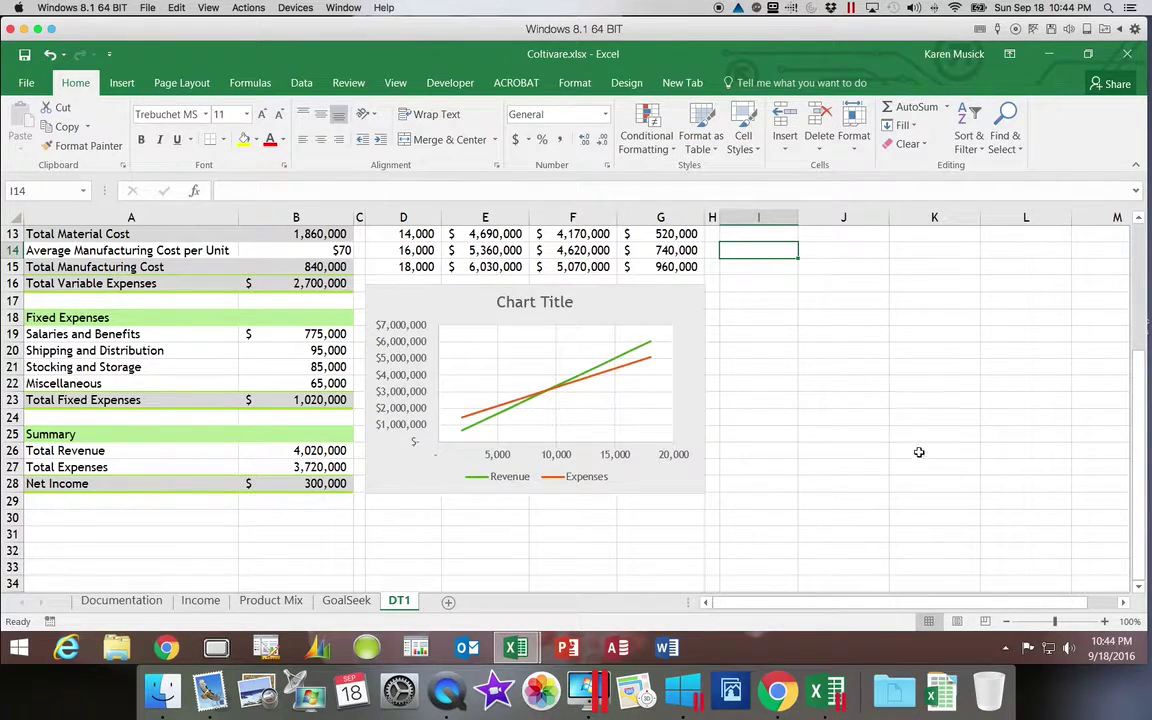
# Delete the Chart Title placeholder from the break-even chart.
pyautogui.moveTo(1130, 474); pyautogui.dragTo(1137, 420)
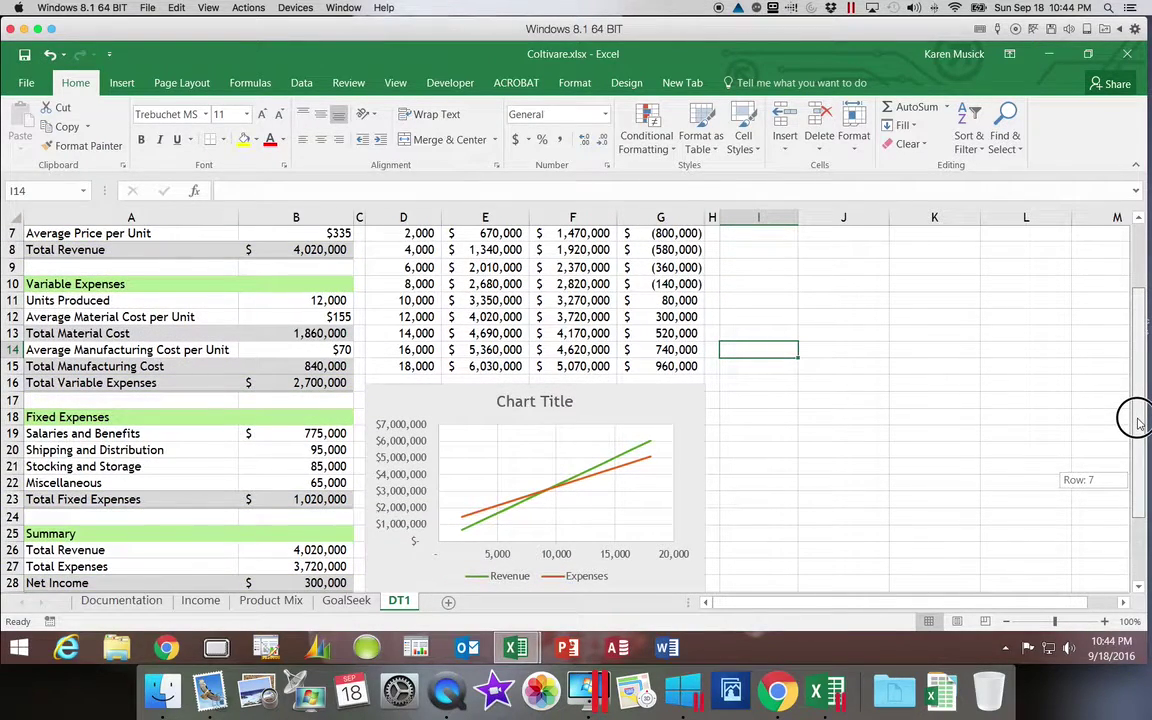
pyautogui.moveTo(1137, 420); pyautogui.dragTo(1139, 424)
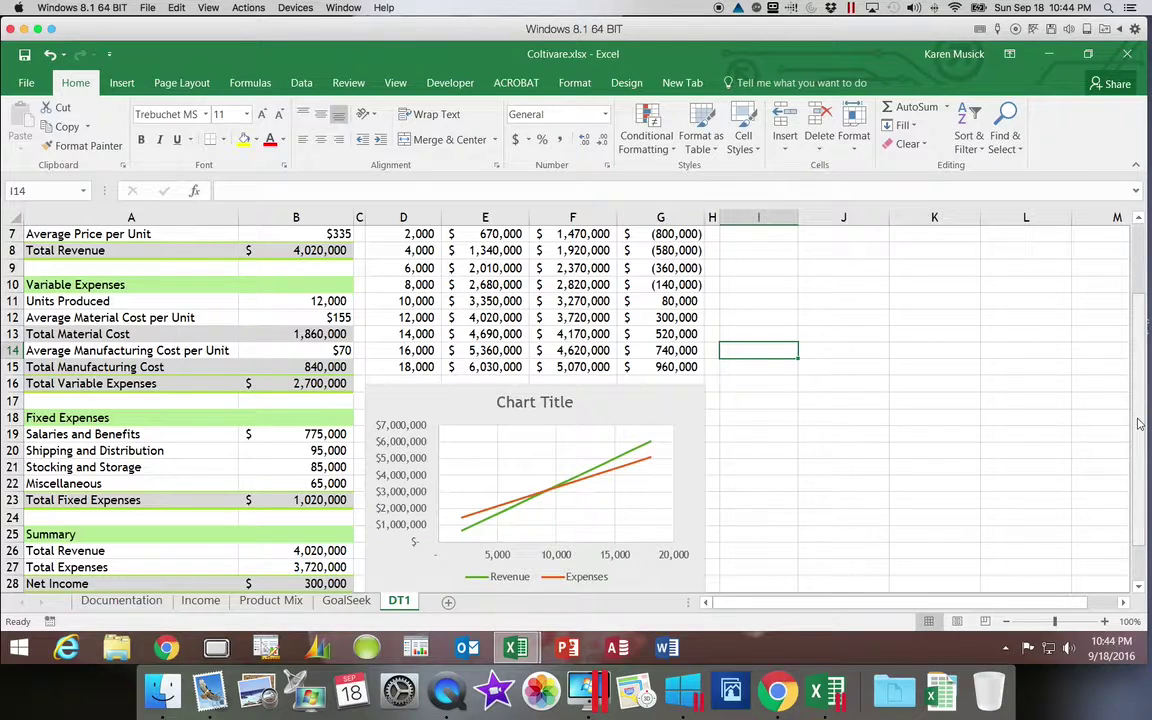
pyautogui.hscroll(3, 1100, 424)
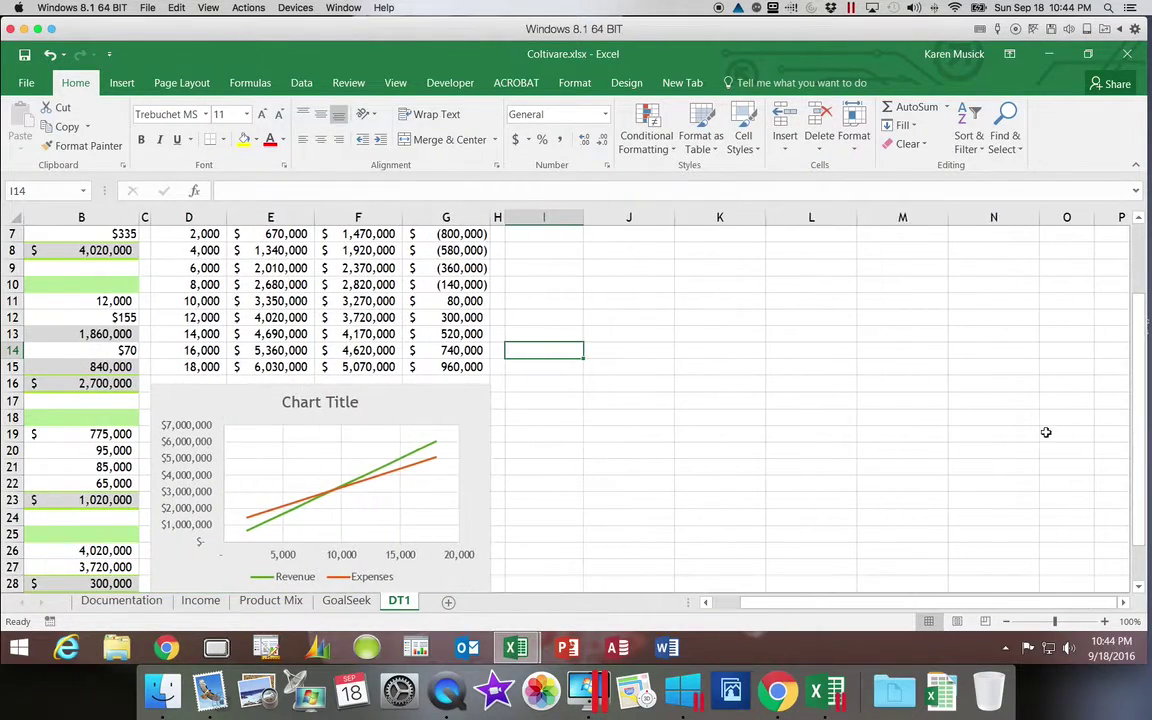
pyautogui.click(350, 402)
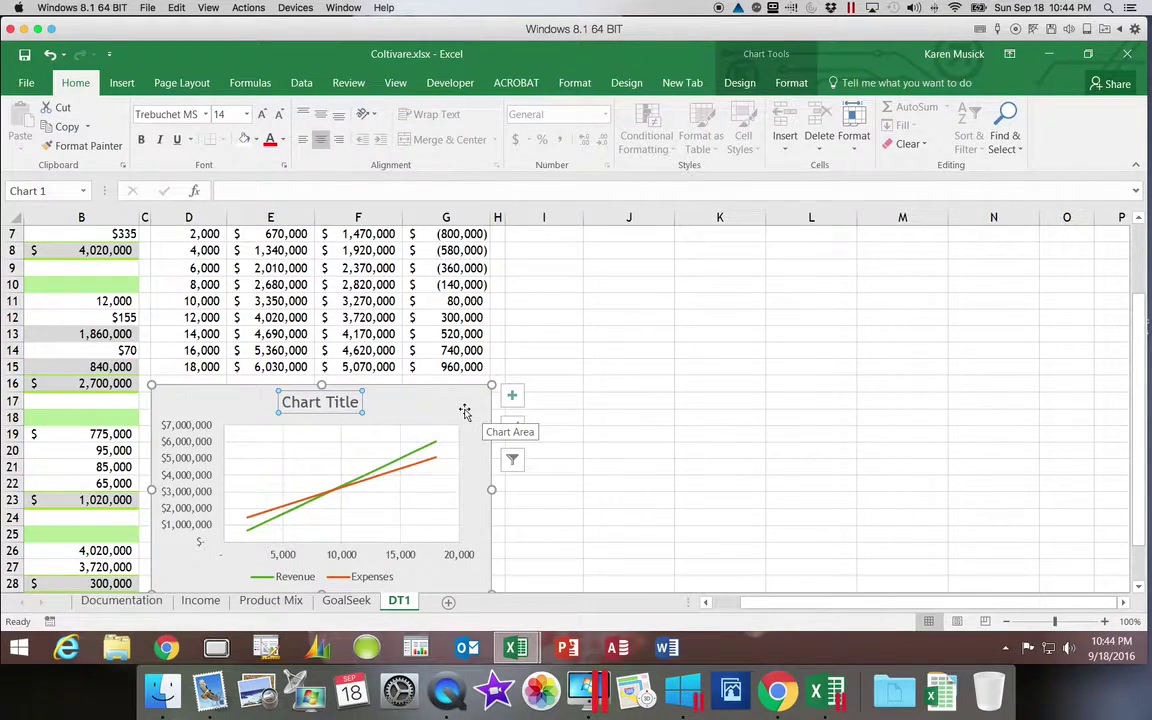
pyautogui.press('Delete')
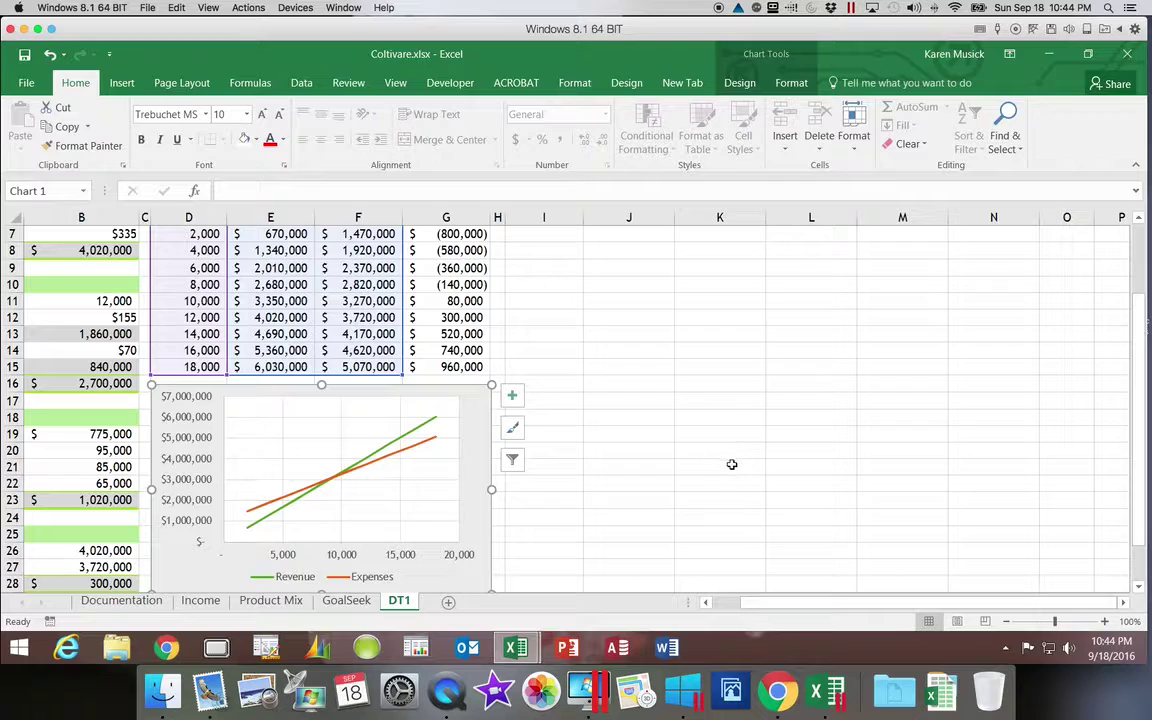
# Return to the top of the sheet and save the workbook.
pyautogui.click(738, 598)
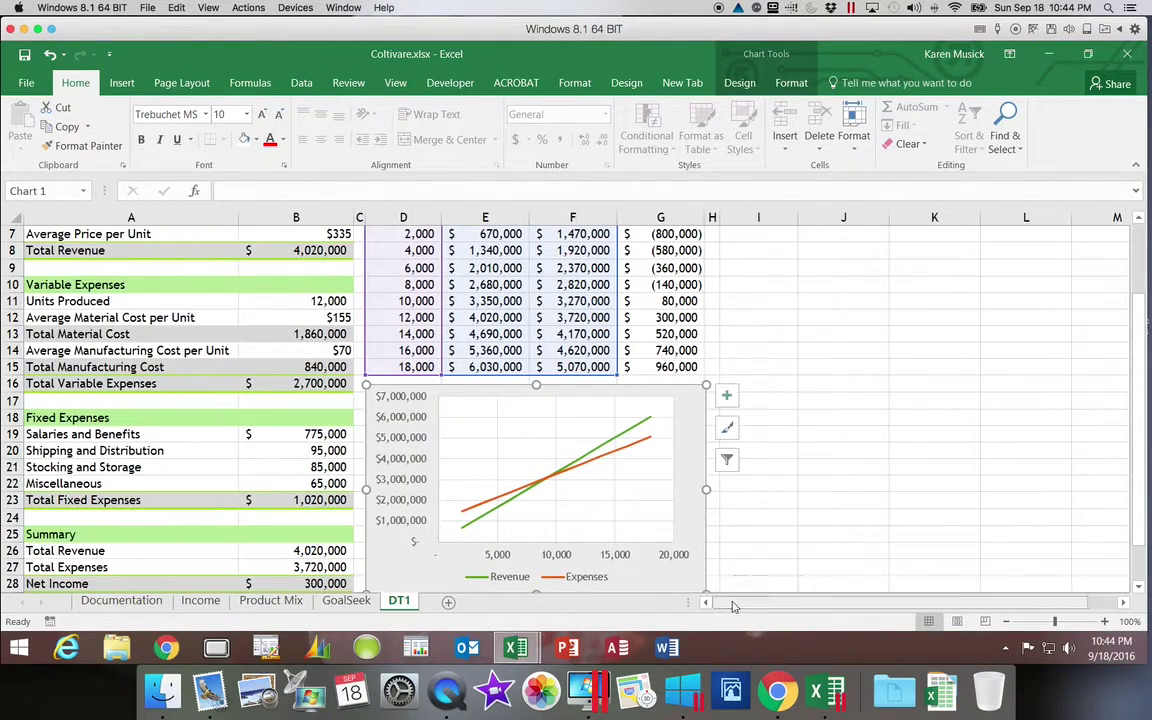
pyautogui.moveTo(1140, 406); pyautogui.dragTo(1138, 283)
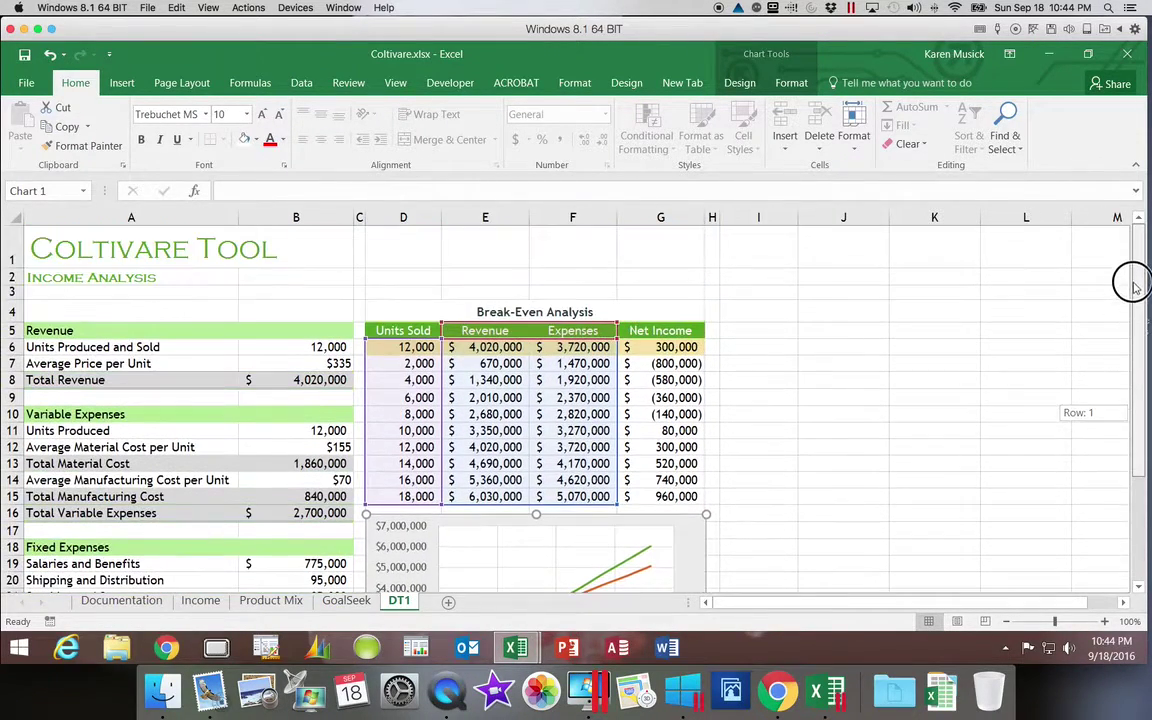
pyautogui.click(24, 55)
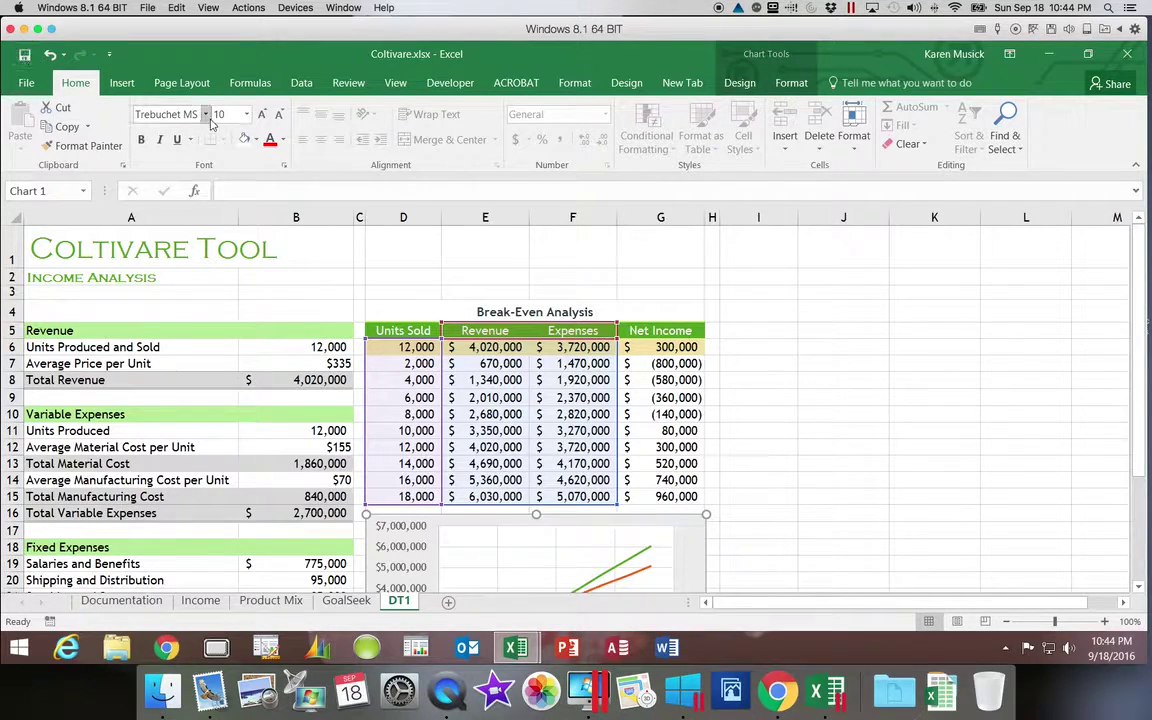
pyautogui.moveTo(1138, 328); pyautogui.dragTo(1138, 383)
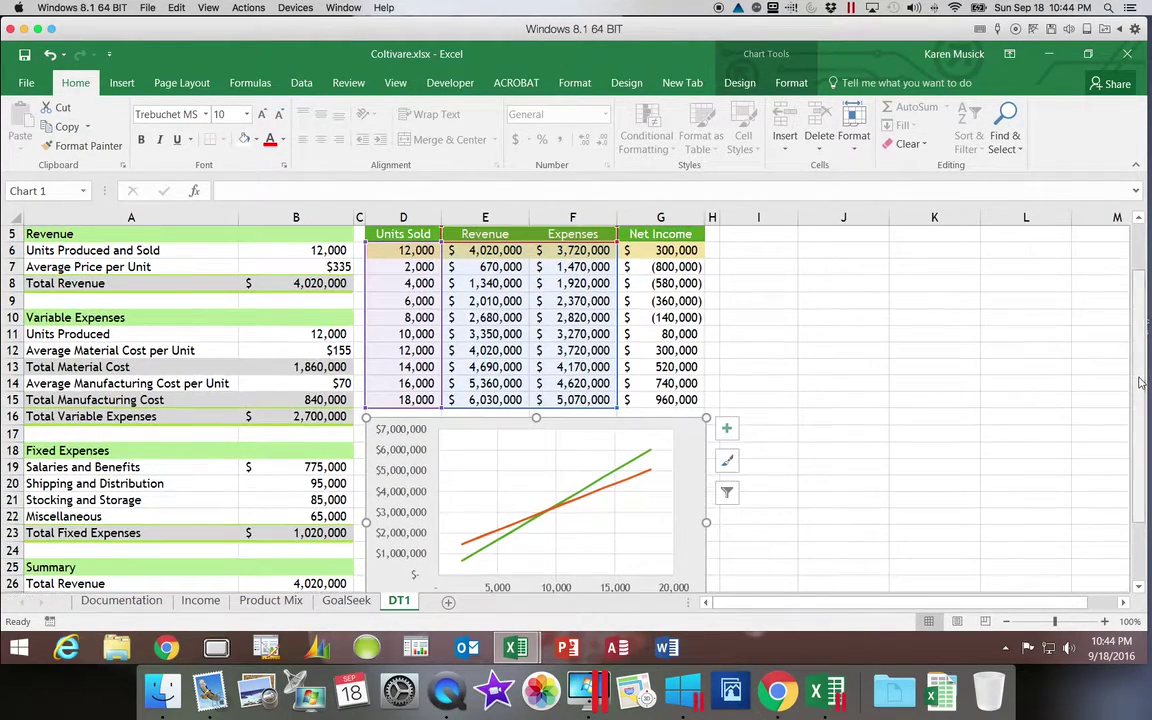
# Test an Average Price per Unit of $300 in B7.
pyautogui.click(315, 267)
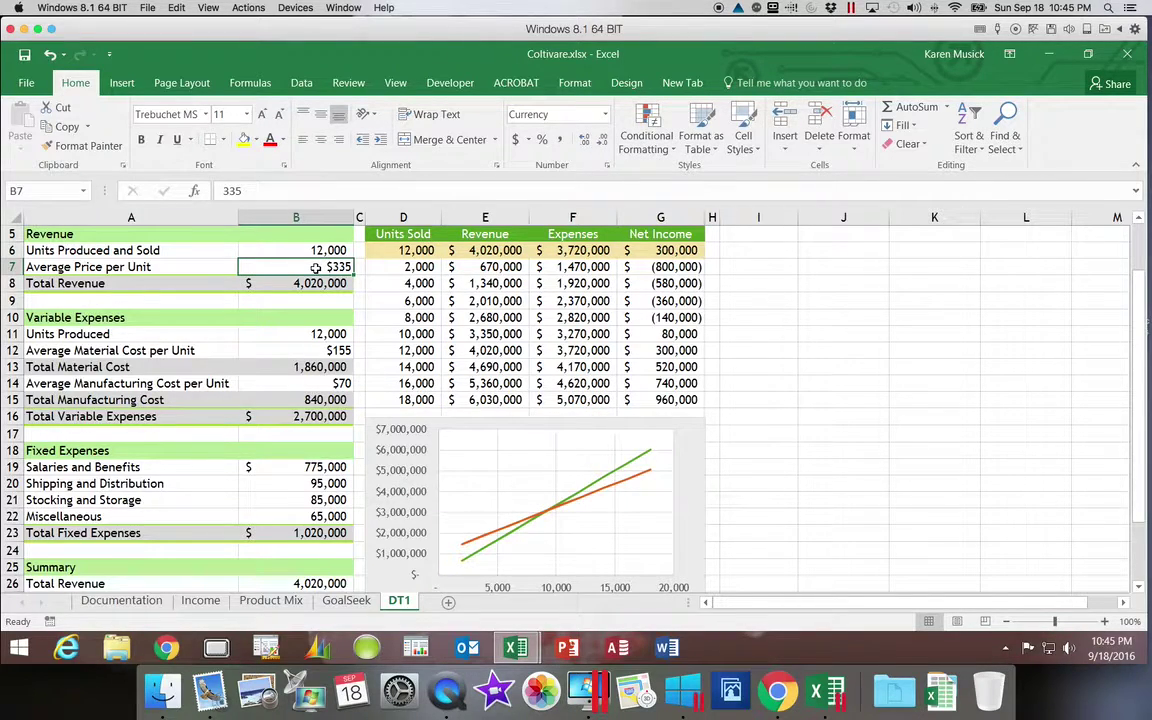
pyautogui.write('300')
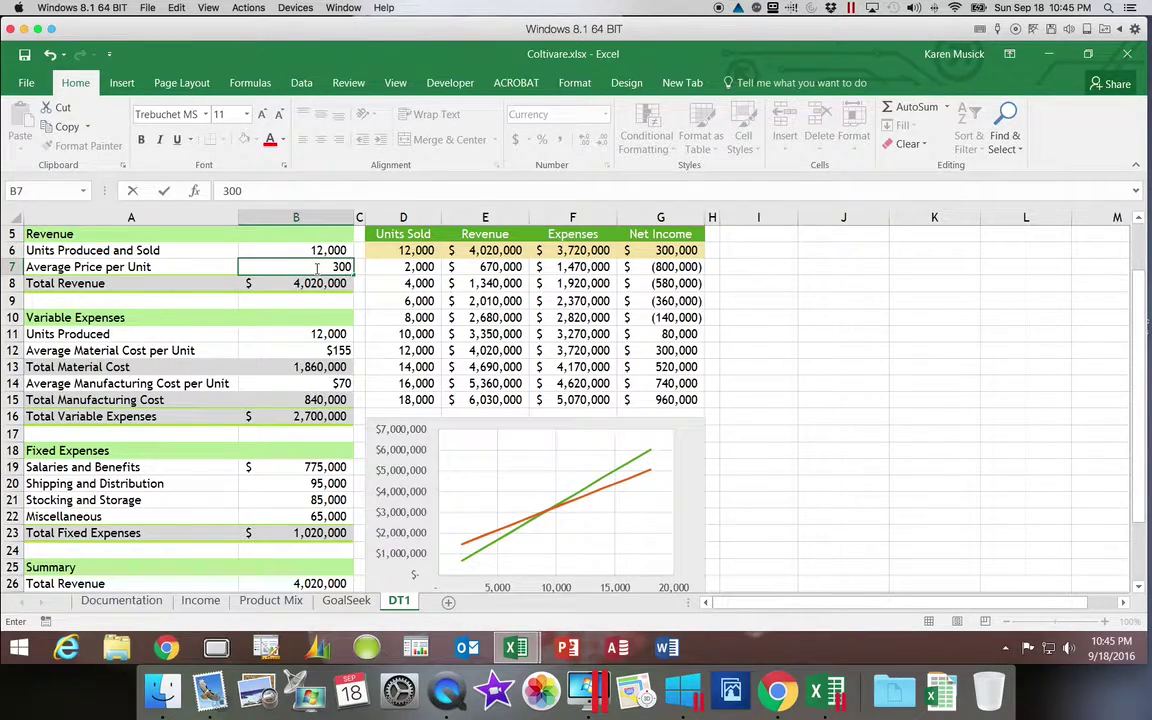
pyautogui.press('Return')
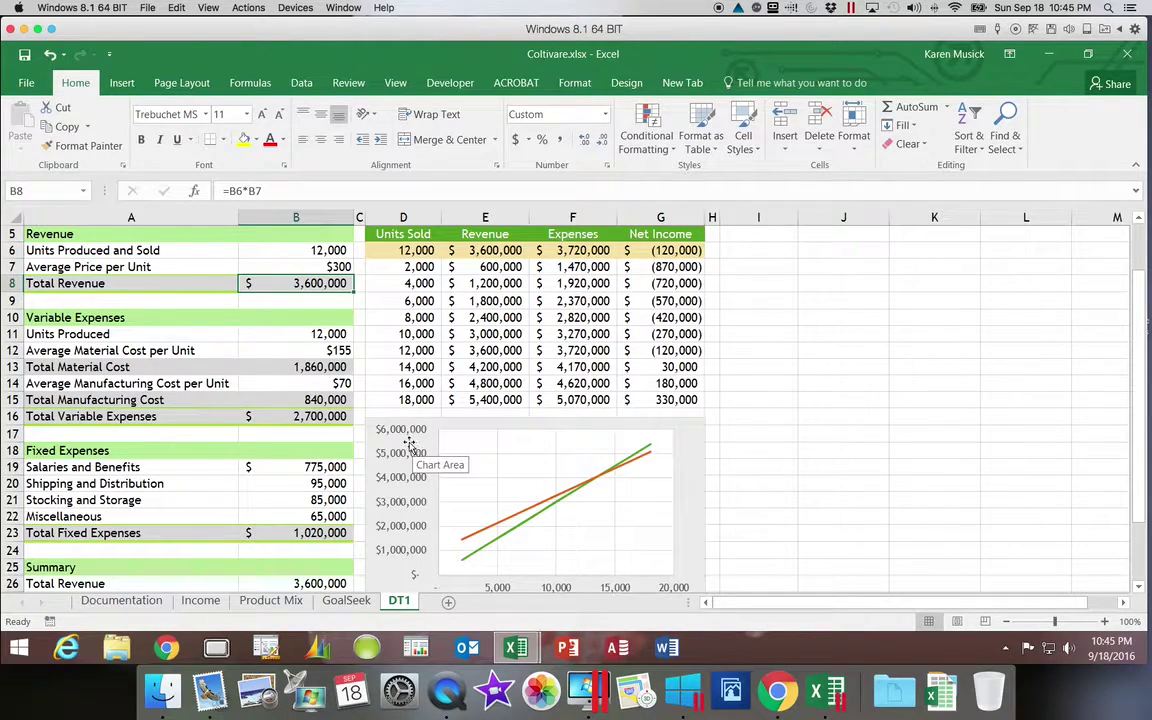
# Restore the B7 price to $335 and save the workbook.
pyautogui.click(315, 268)
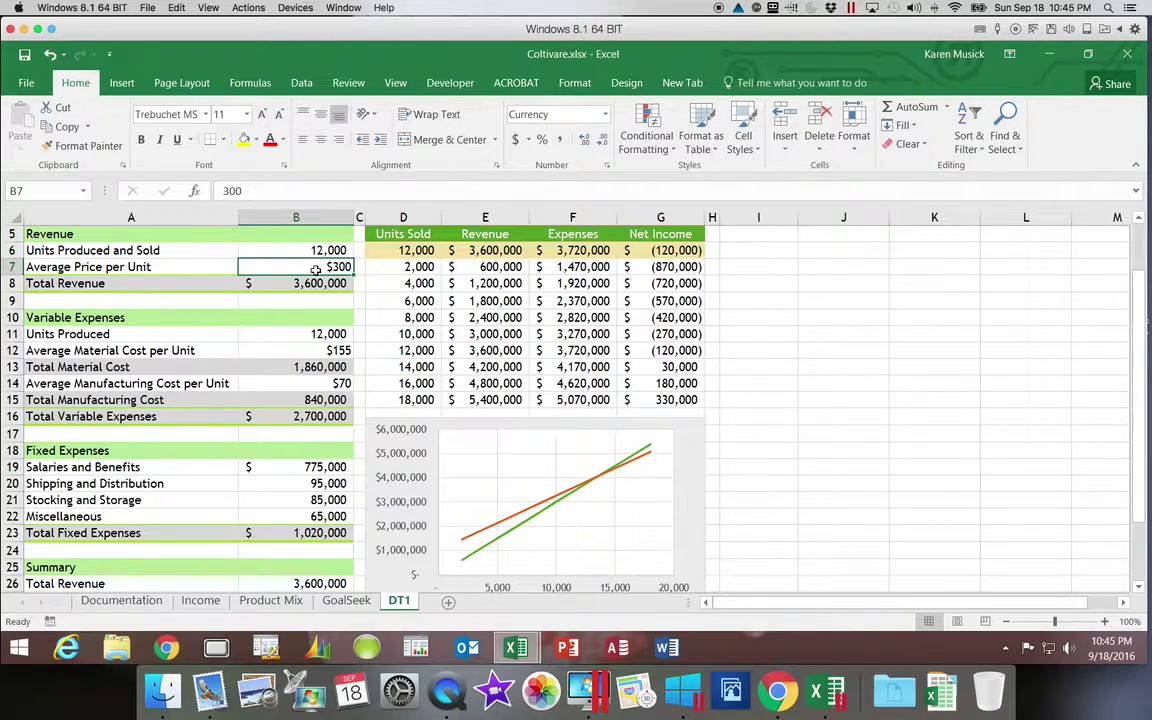
pyautogui.write('335')
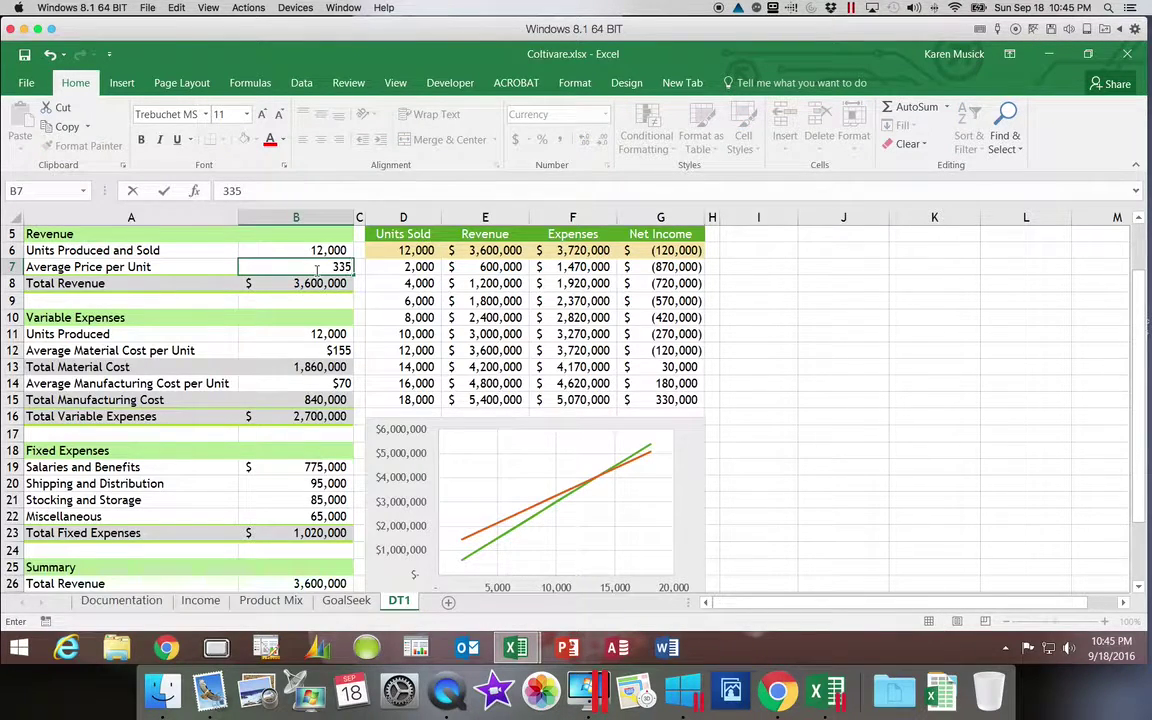
pyautogui.press('Return')
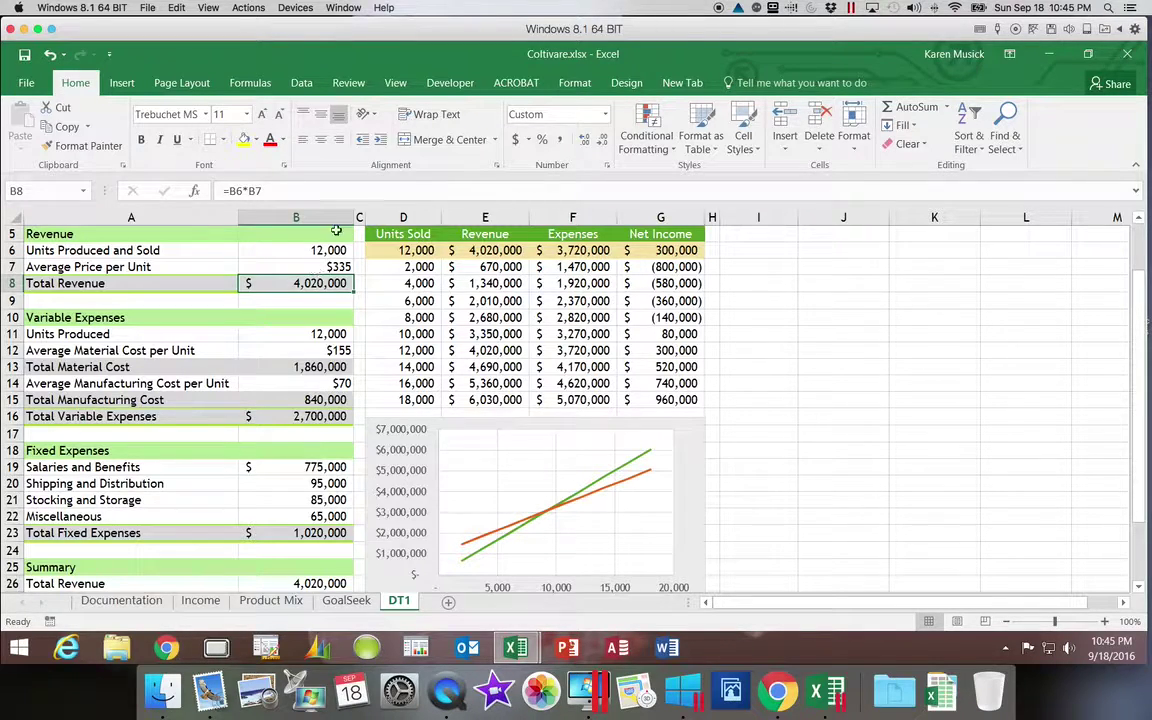
pyautogui.click(25, 57)
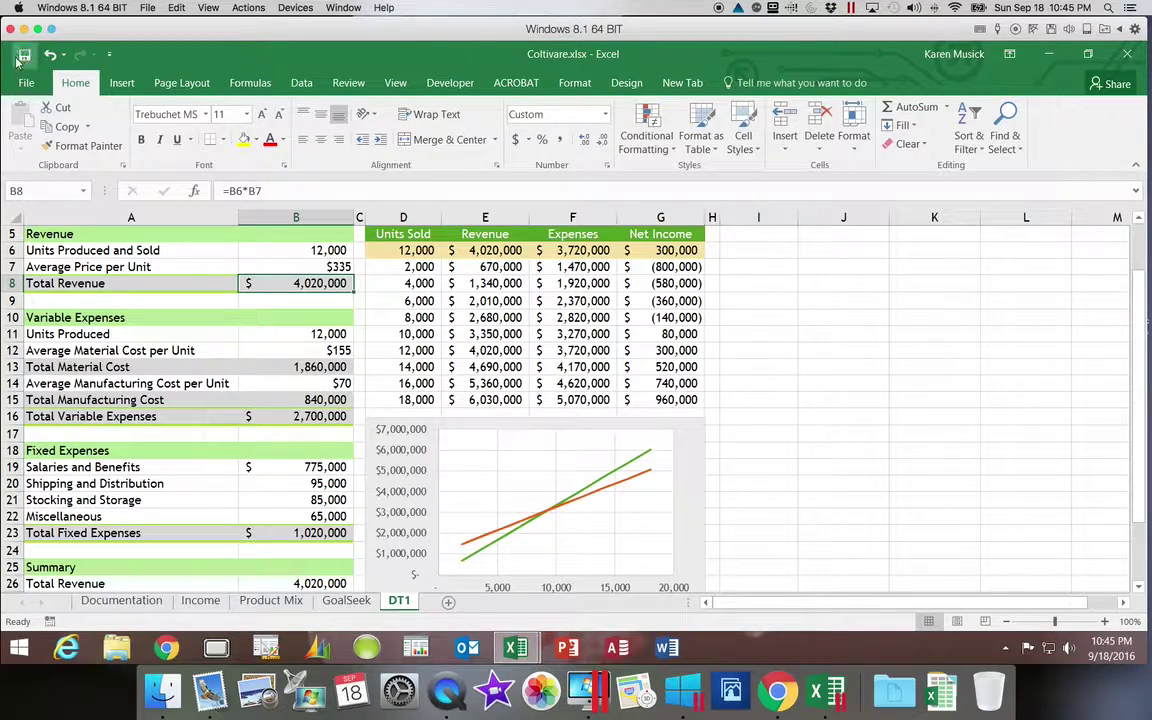